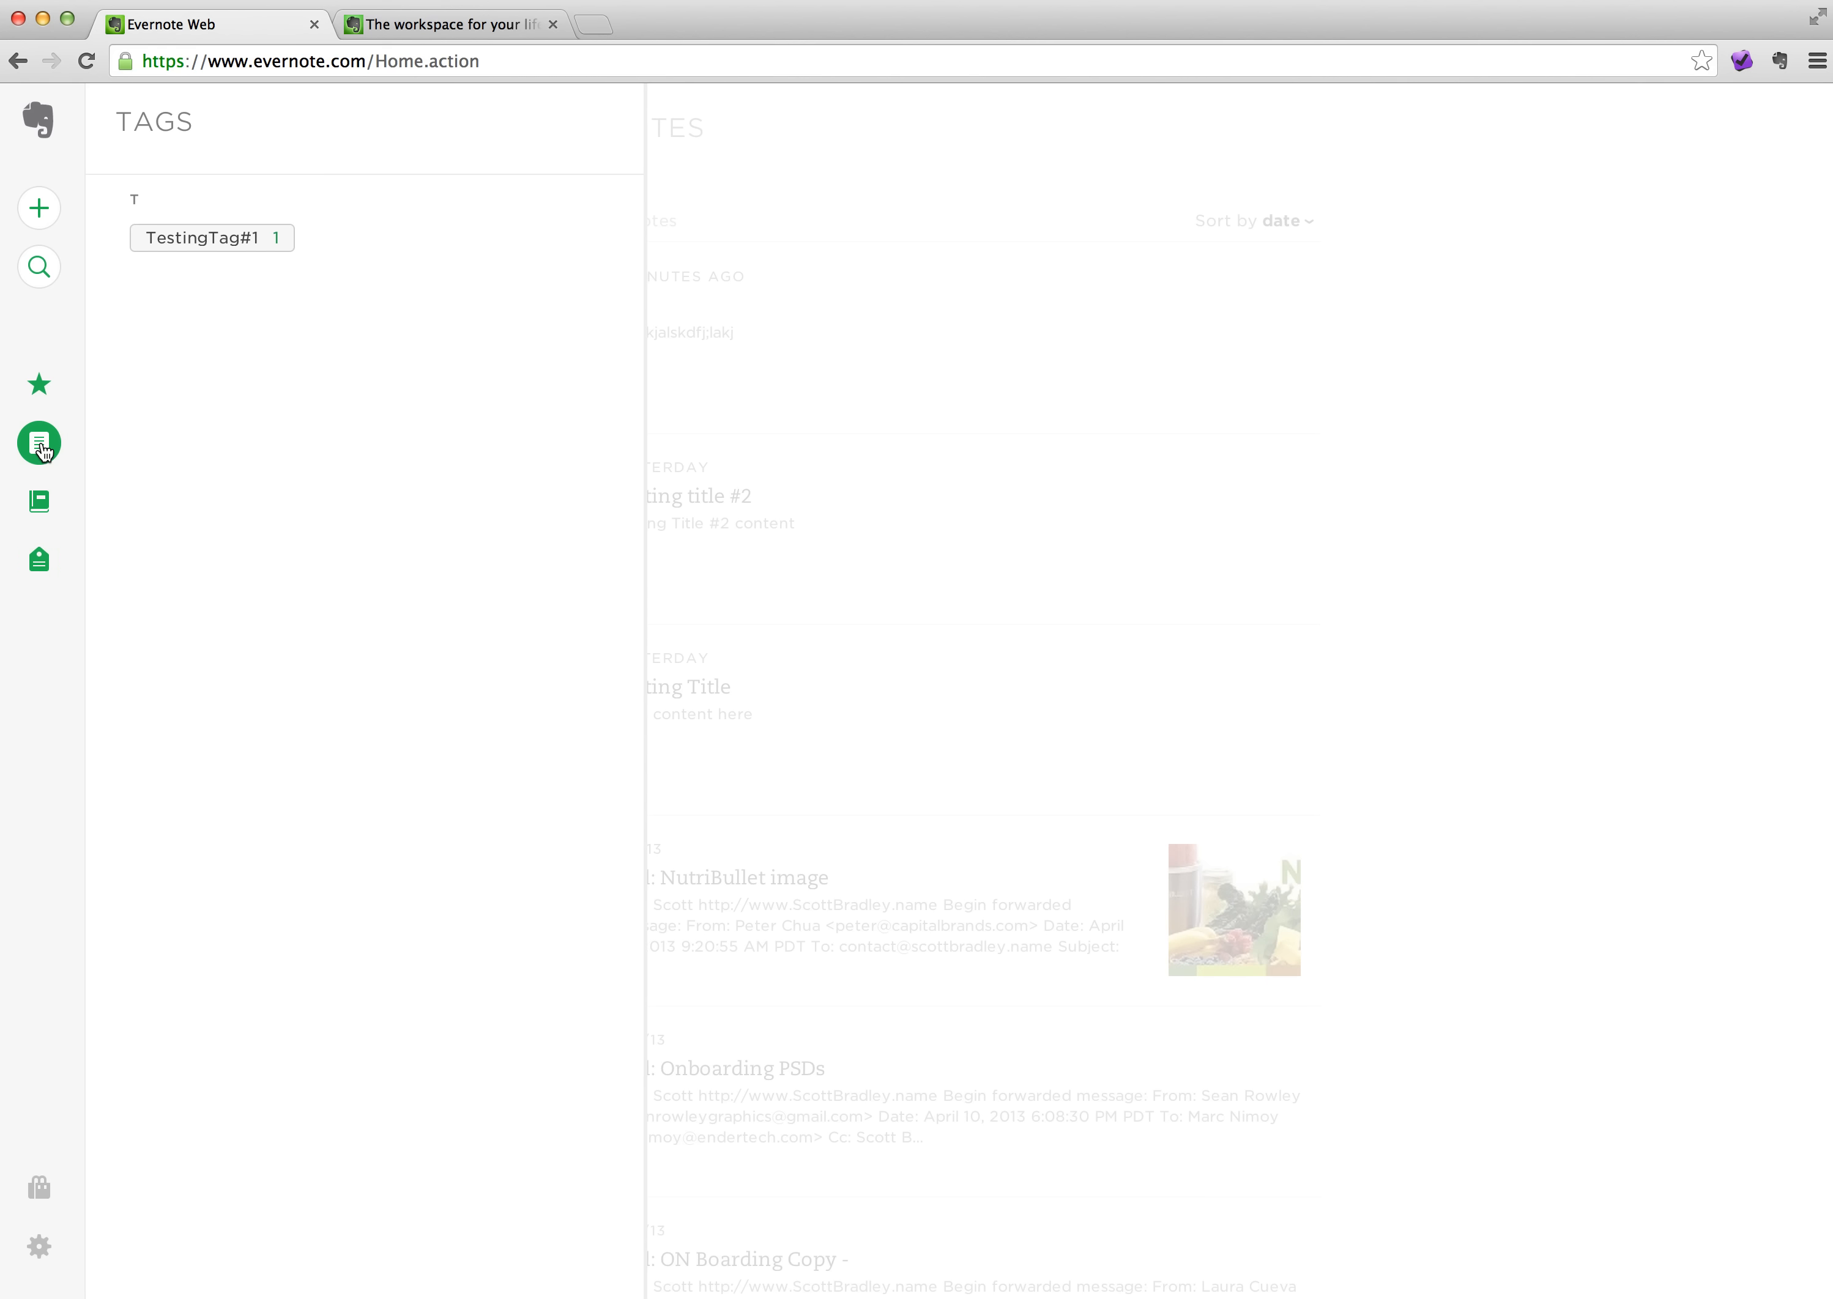
Add the tag "new tag" to the note "title" and check it in the list of tags
left_click(859, 355)
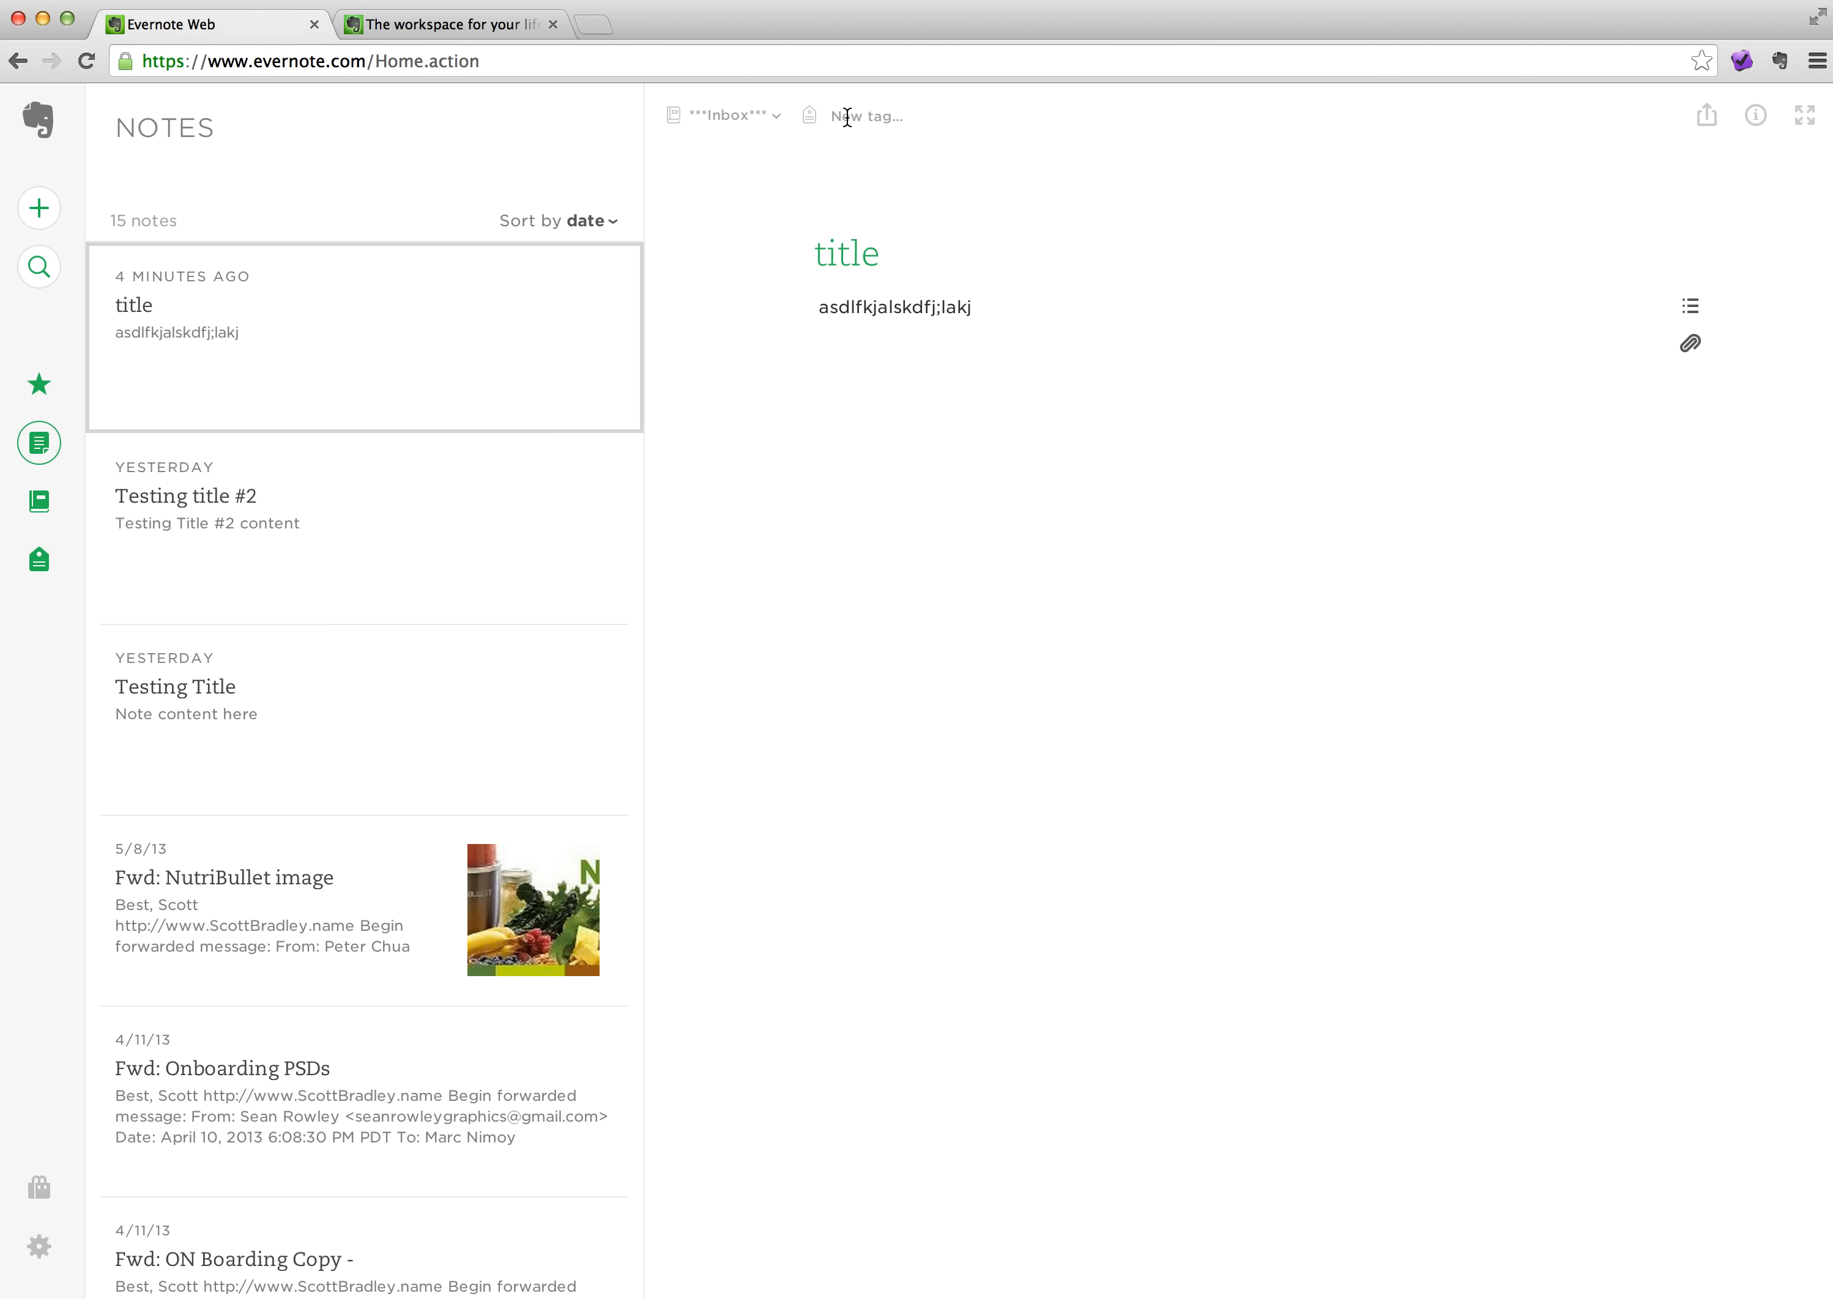
left_click(861, 118)
type("new tag")
key("Return")
left_click(40, 566)
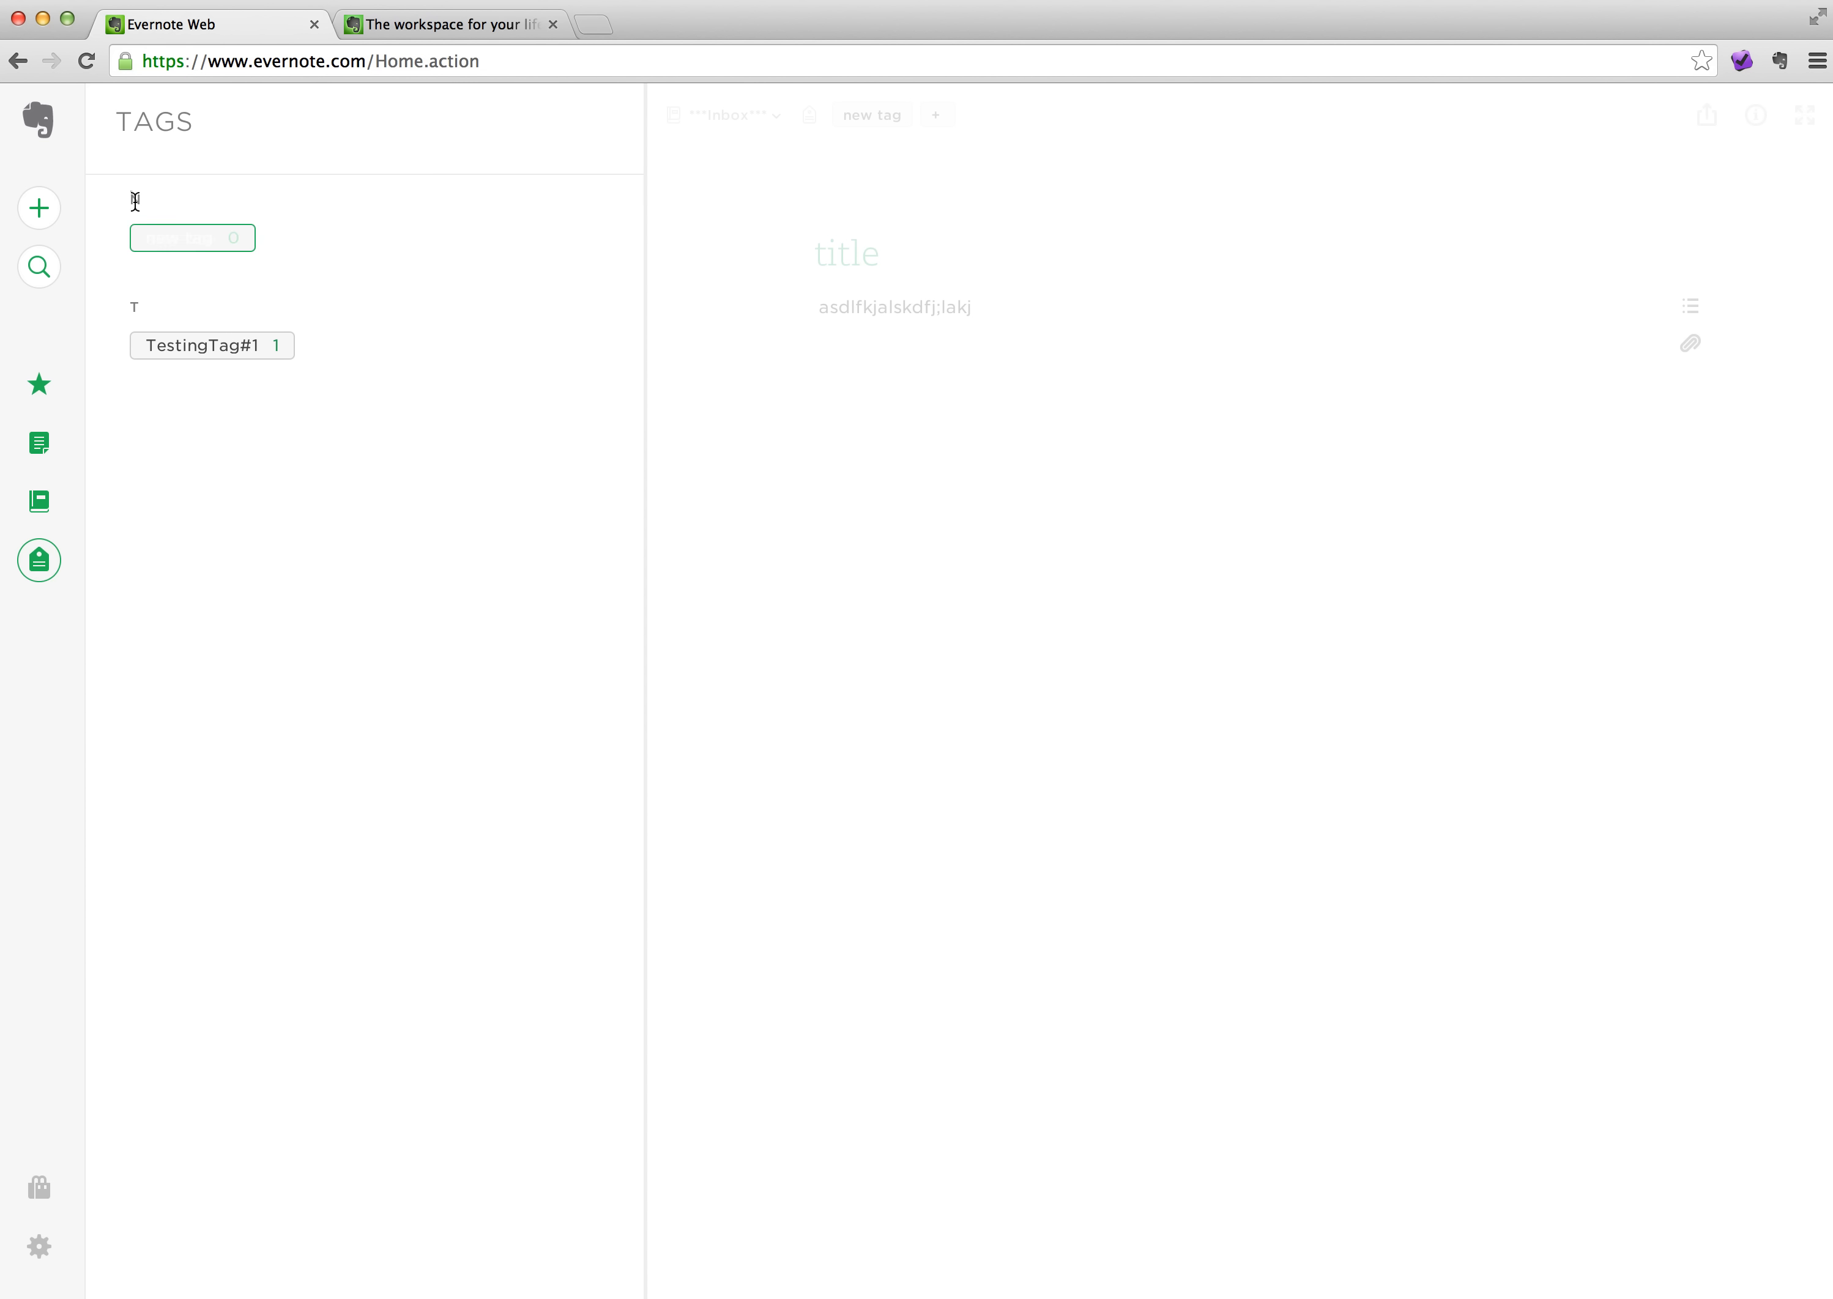
Reopen the note "title" and add the existing tag TestingTag#1 to it
left_click(39, 443)
left_click(887, 307)
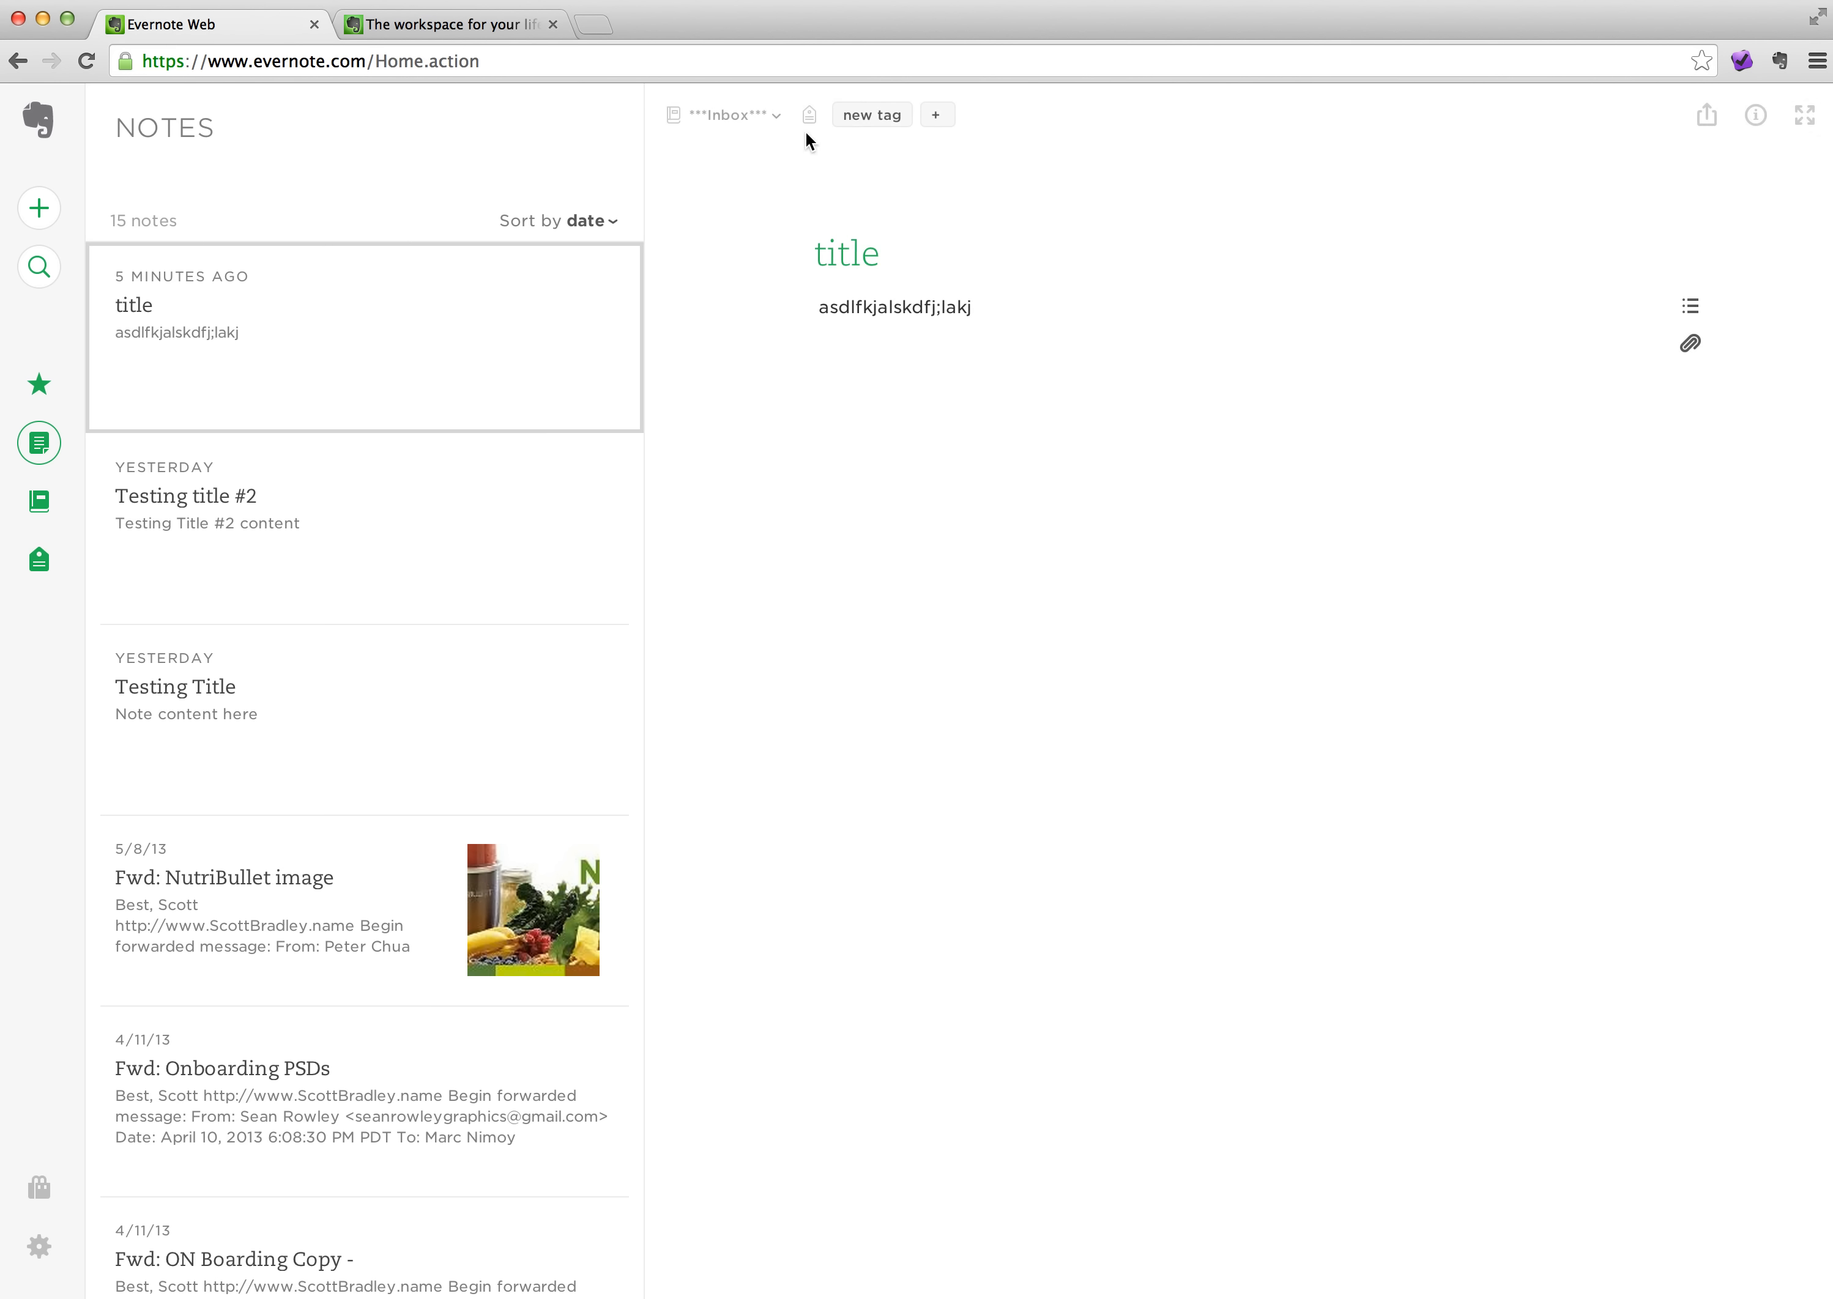
left_click(926, 114)
type("tes")
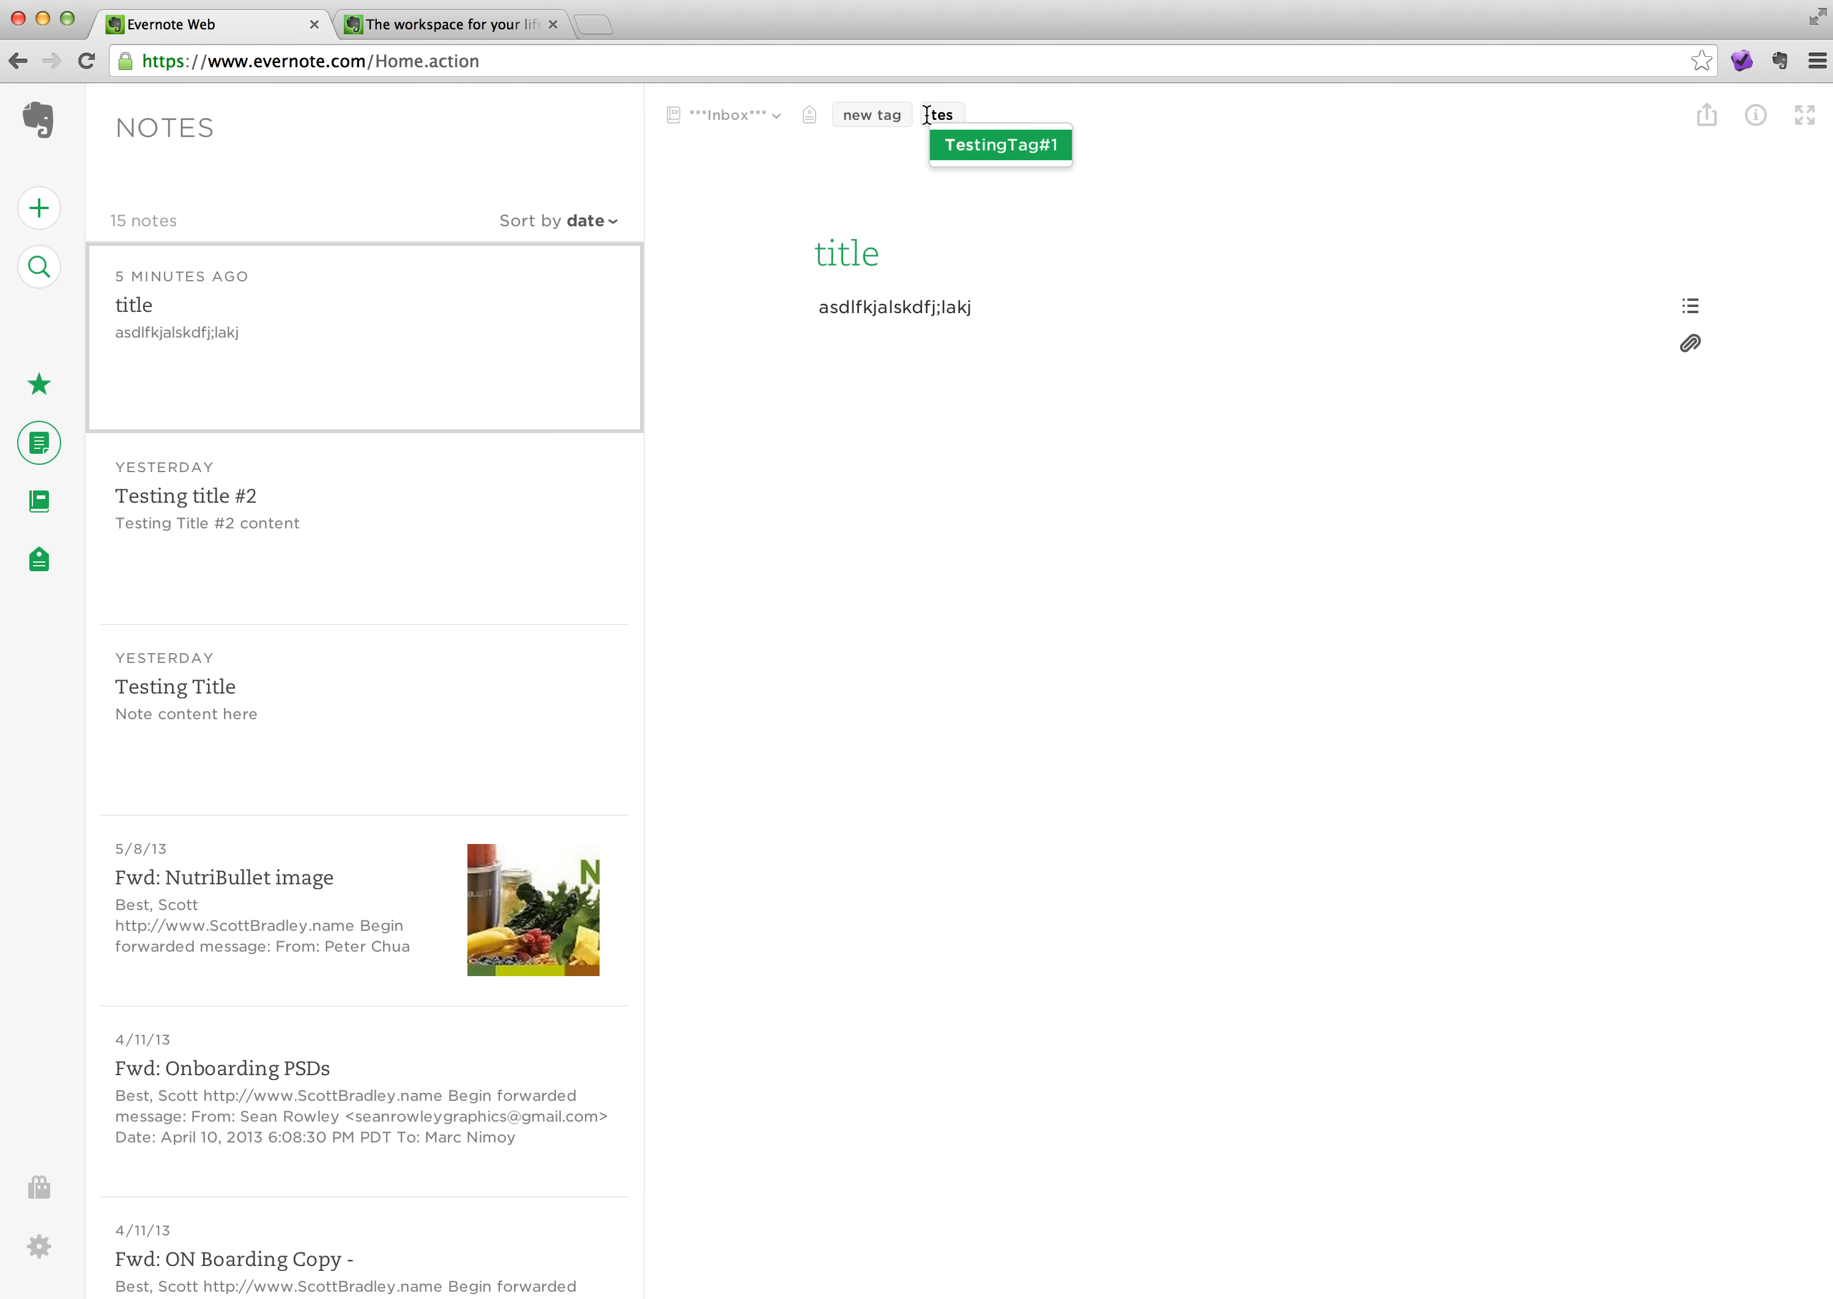
left_click(973, 146)
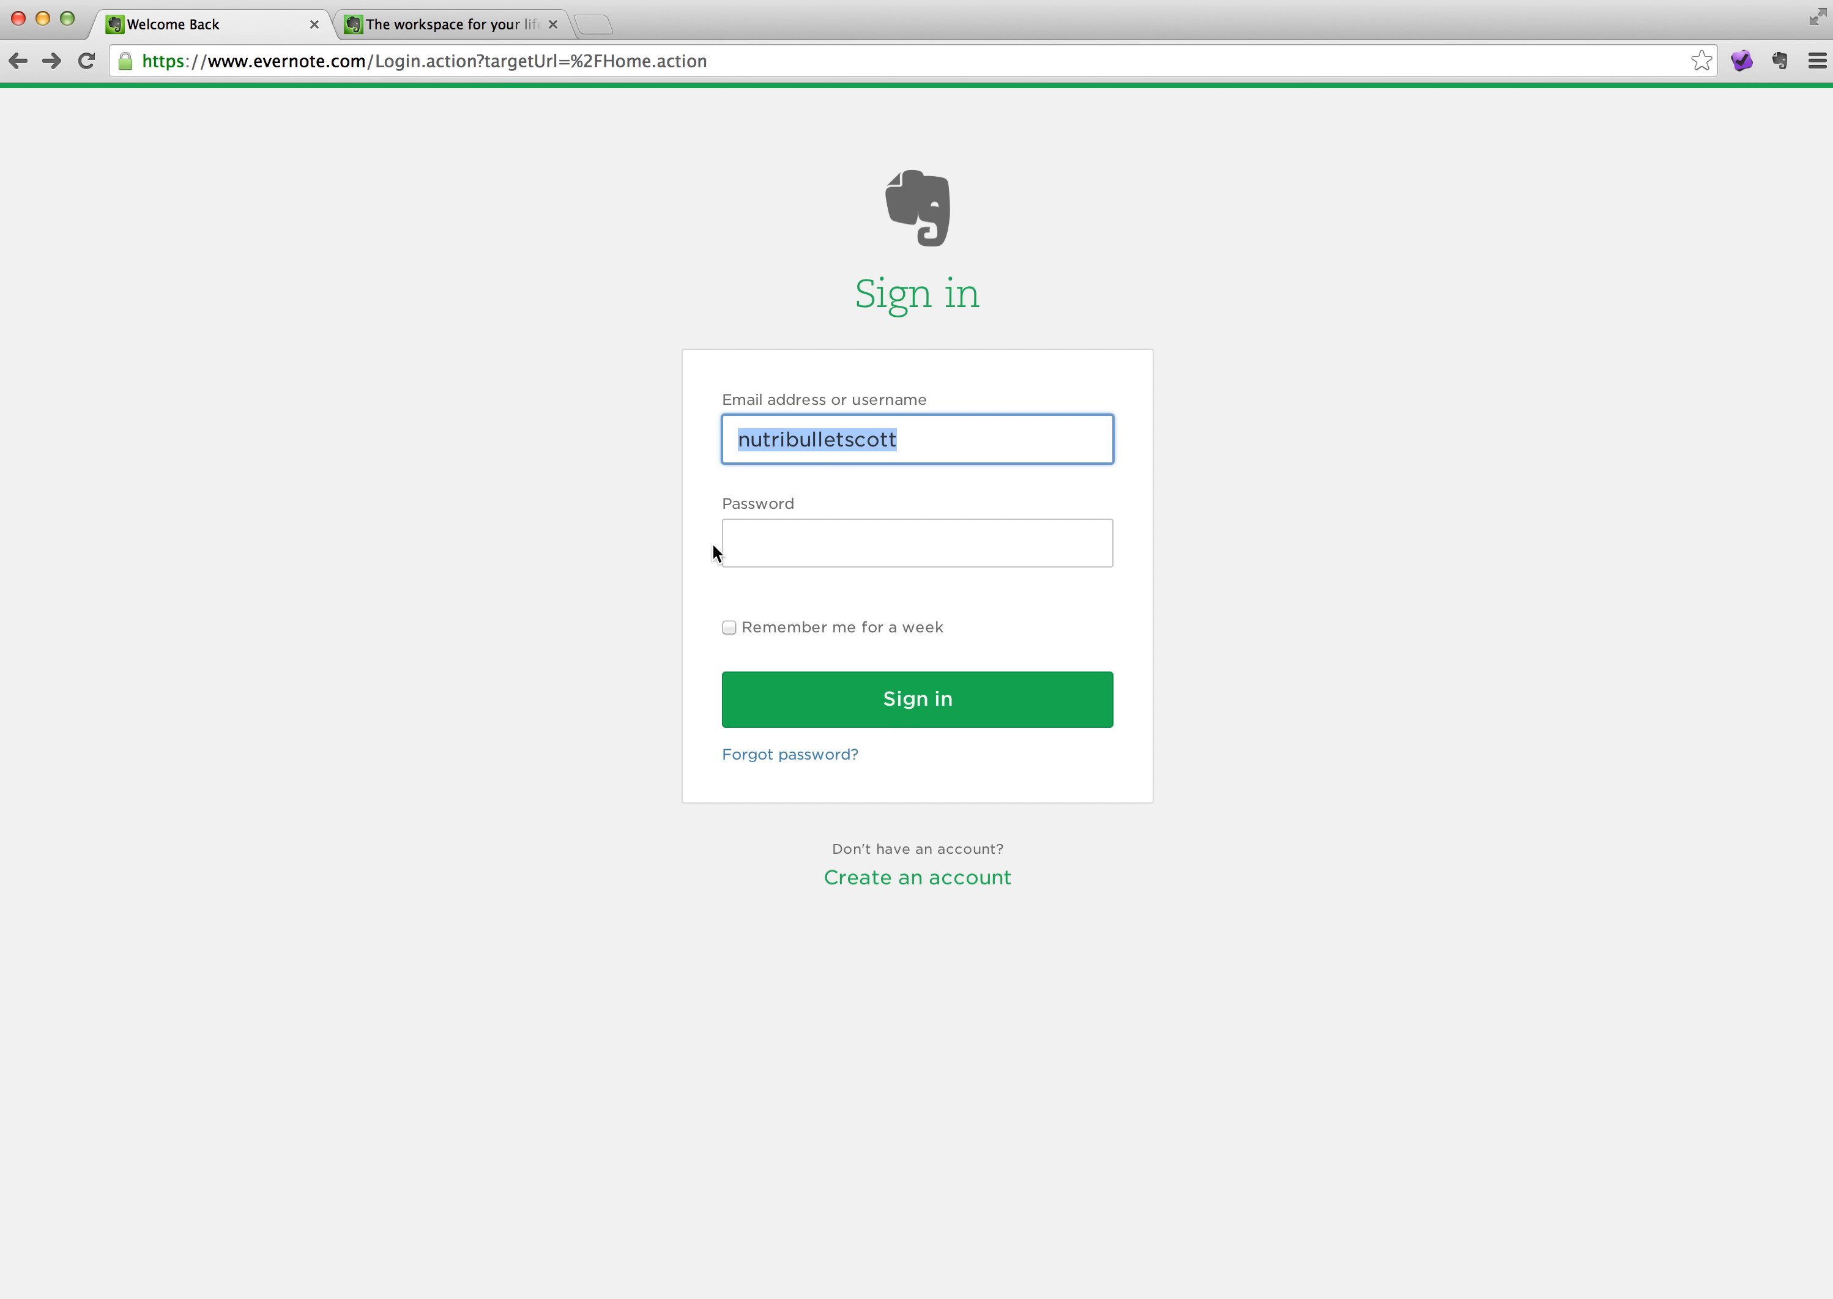
Sign back in to the Evernote account by entering the account password
left_click(778, 536)
type("********")
key("Return")
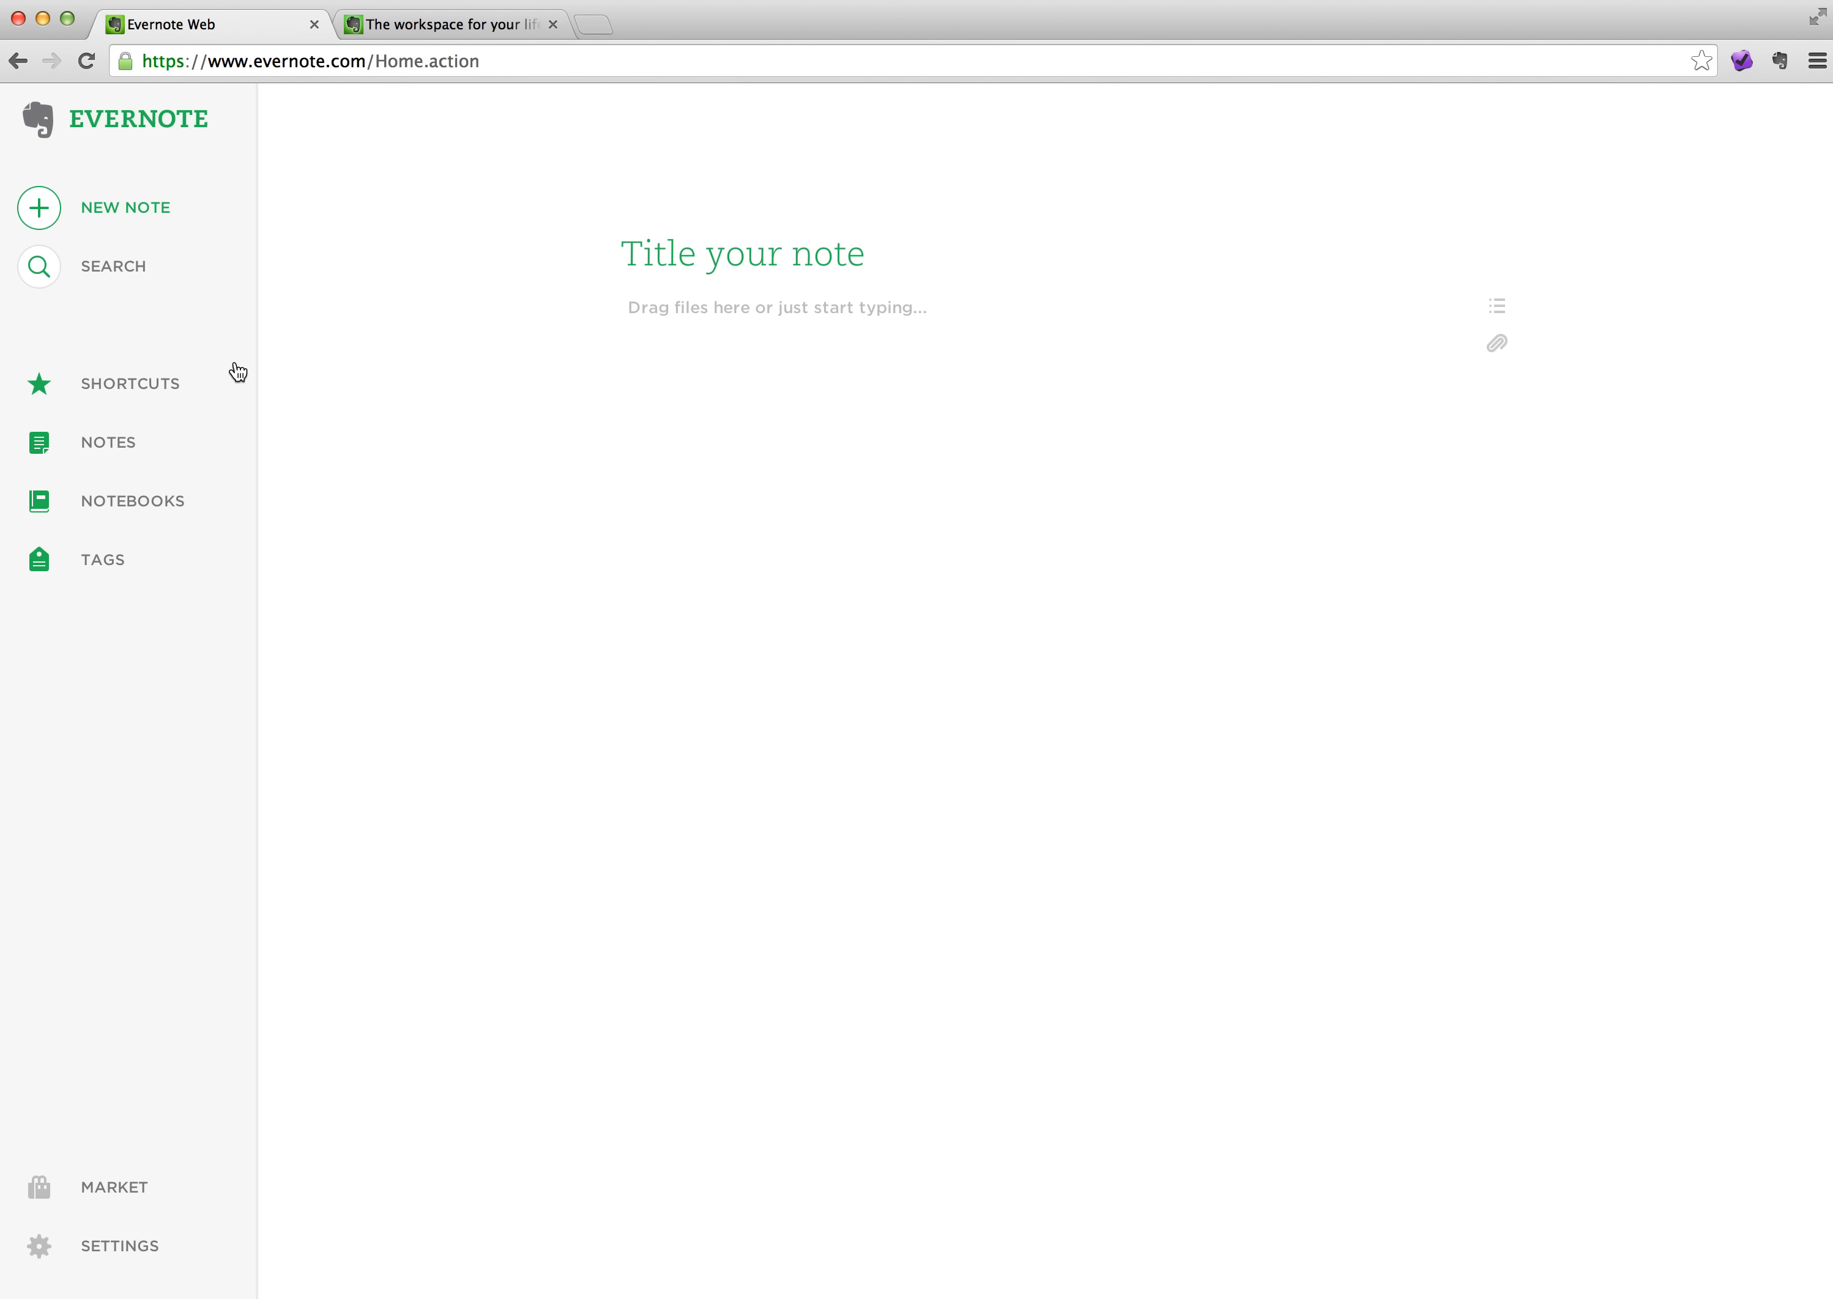
Open the note "title" from the notes list and remove its tags "new tag" and TestingTag#1
left_click(110, 439)
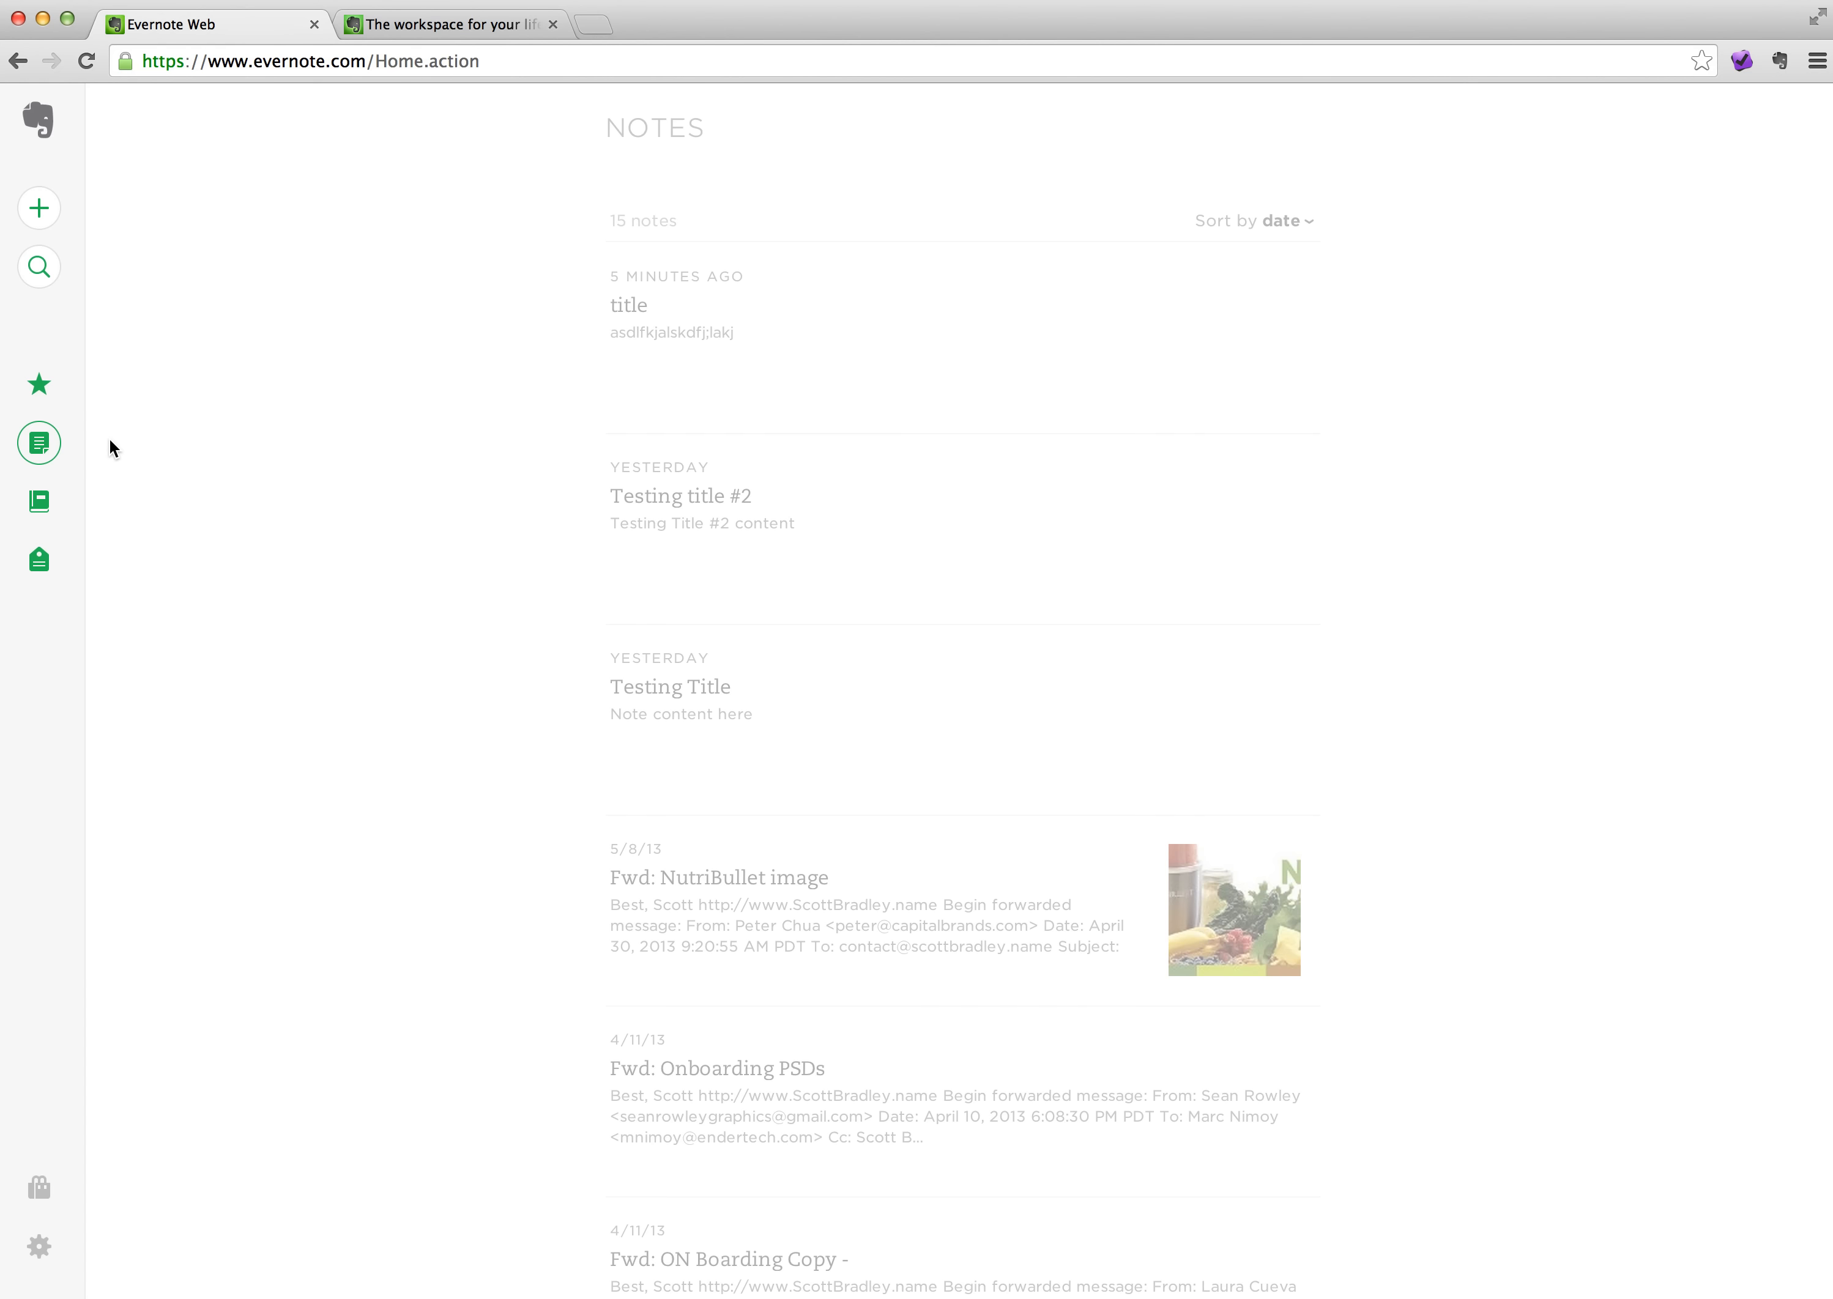
left_click(836, 349)
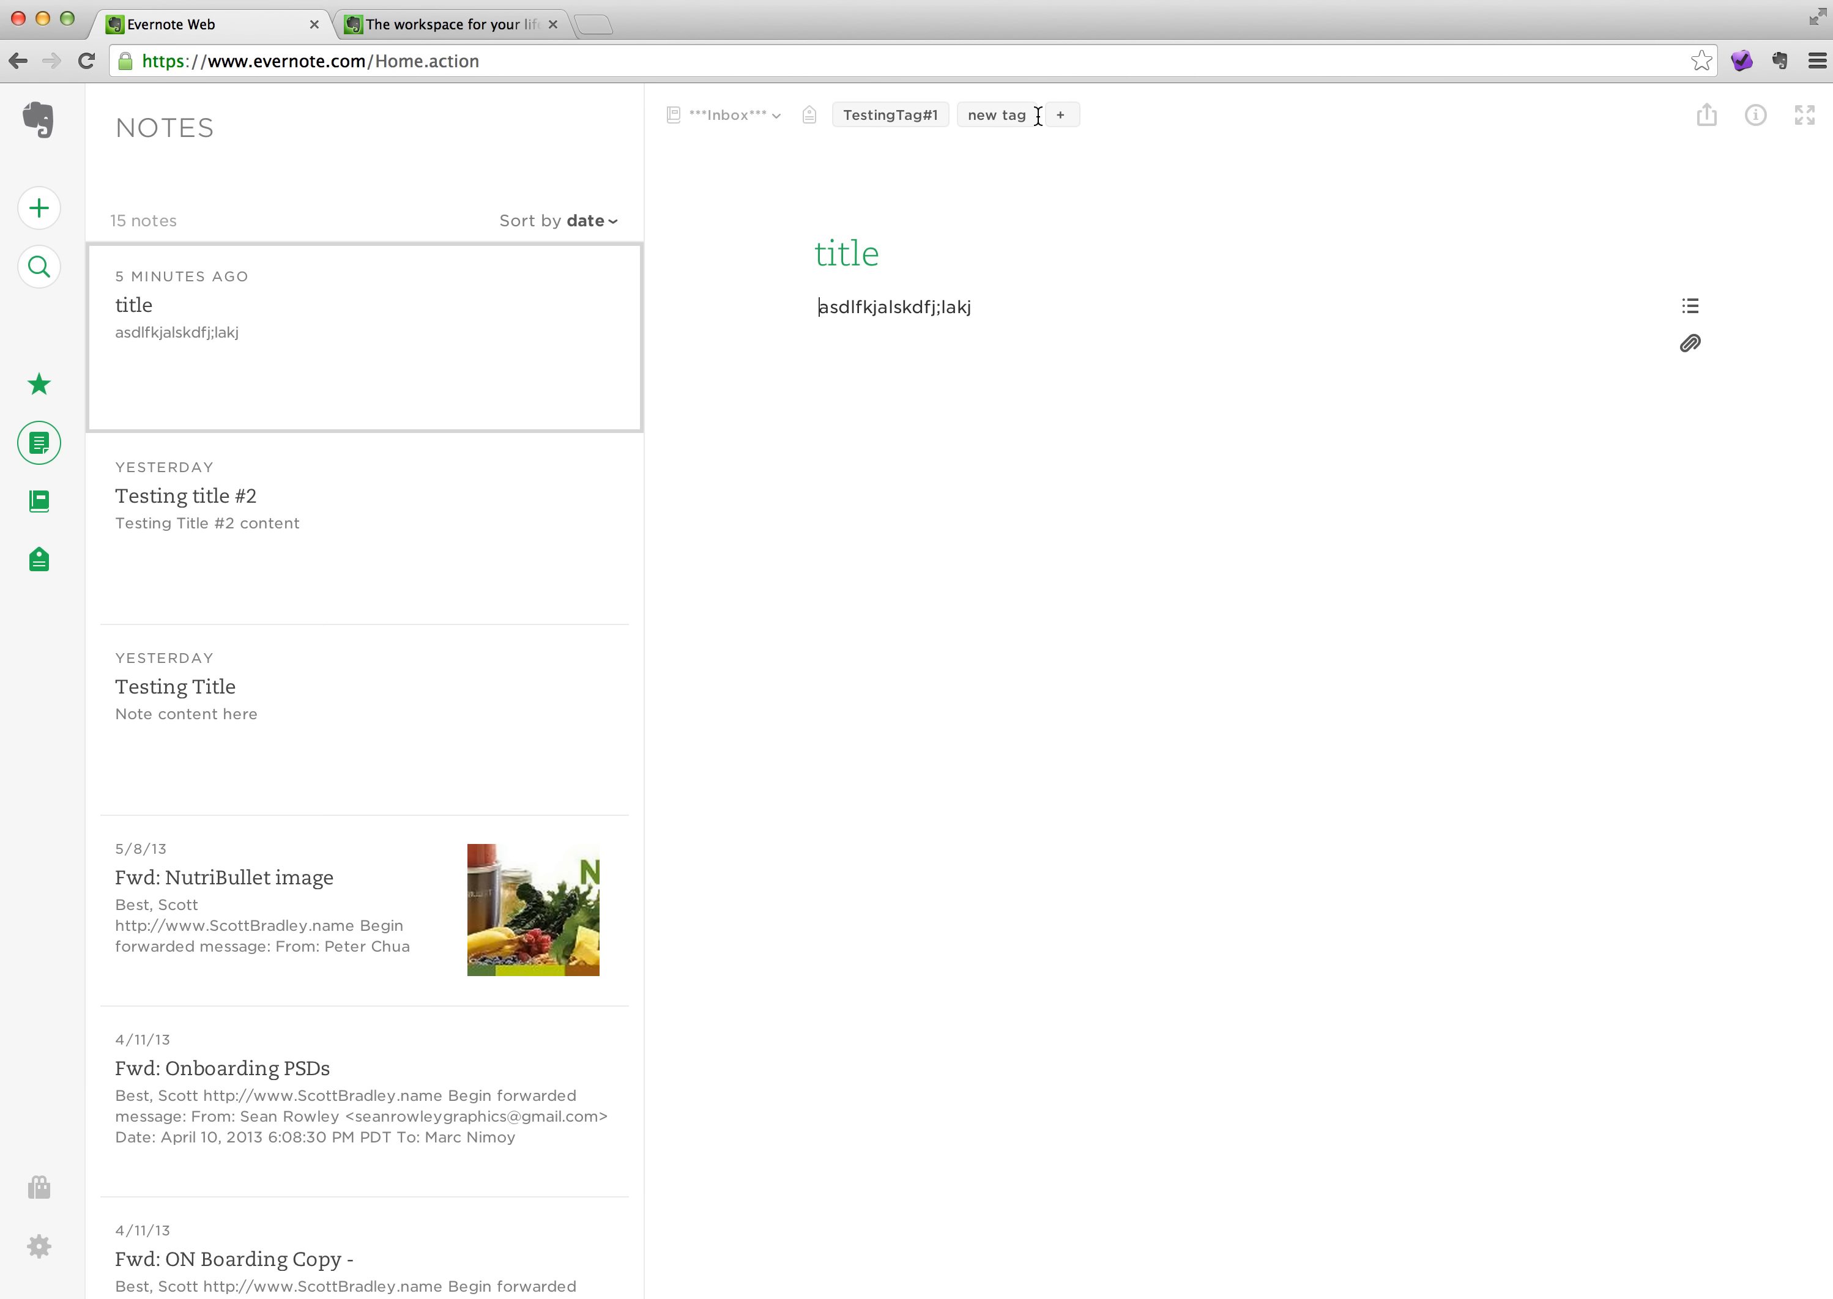
left_click(1062, 121)
key("BackSpace")
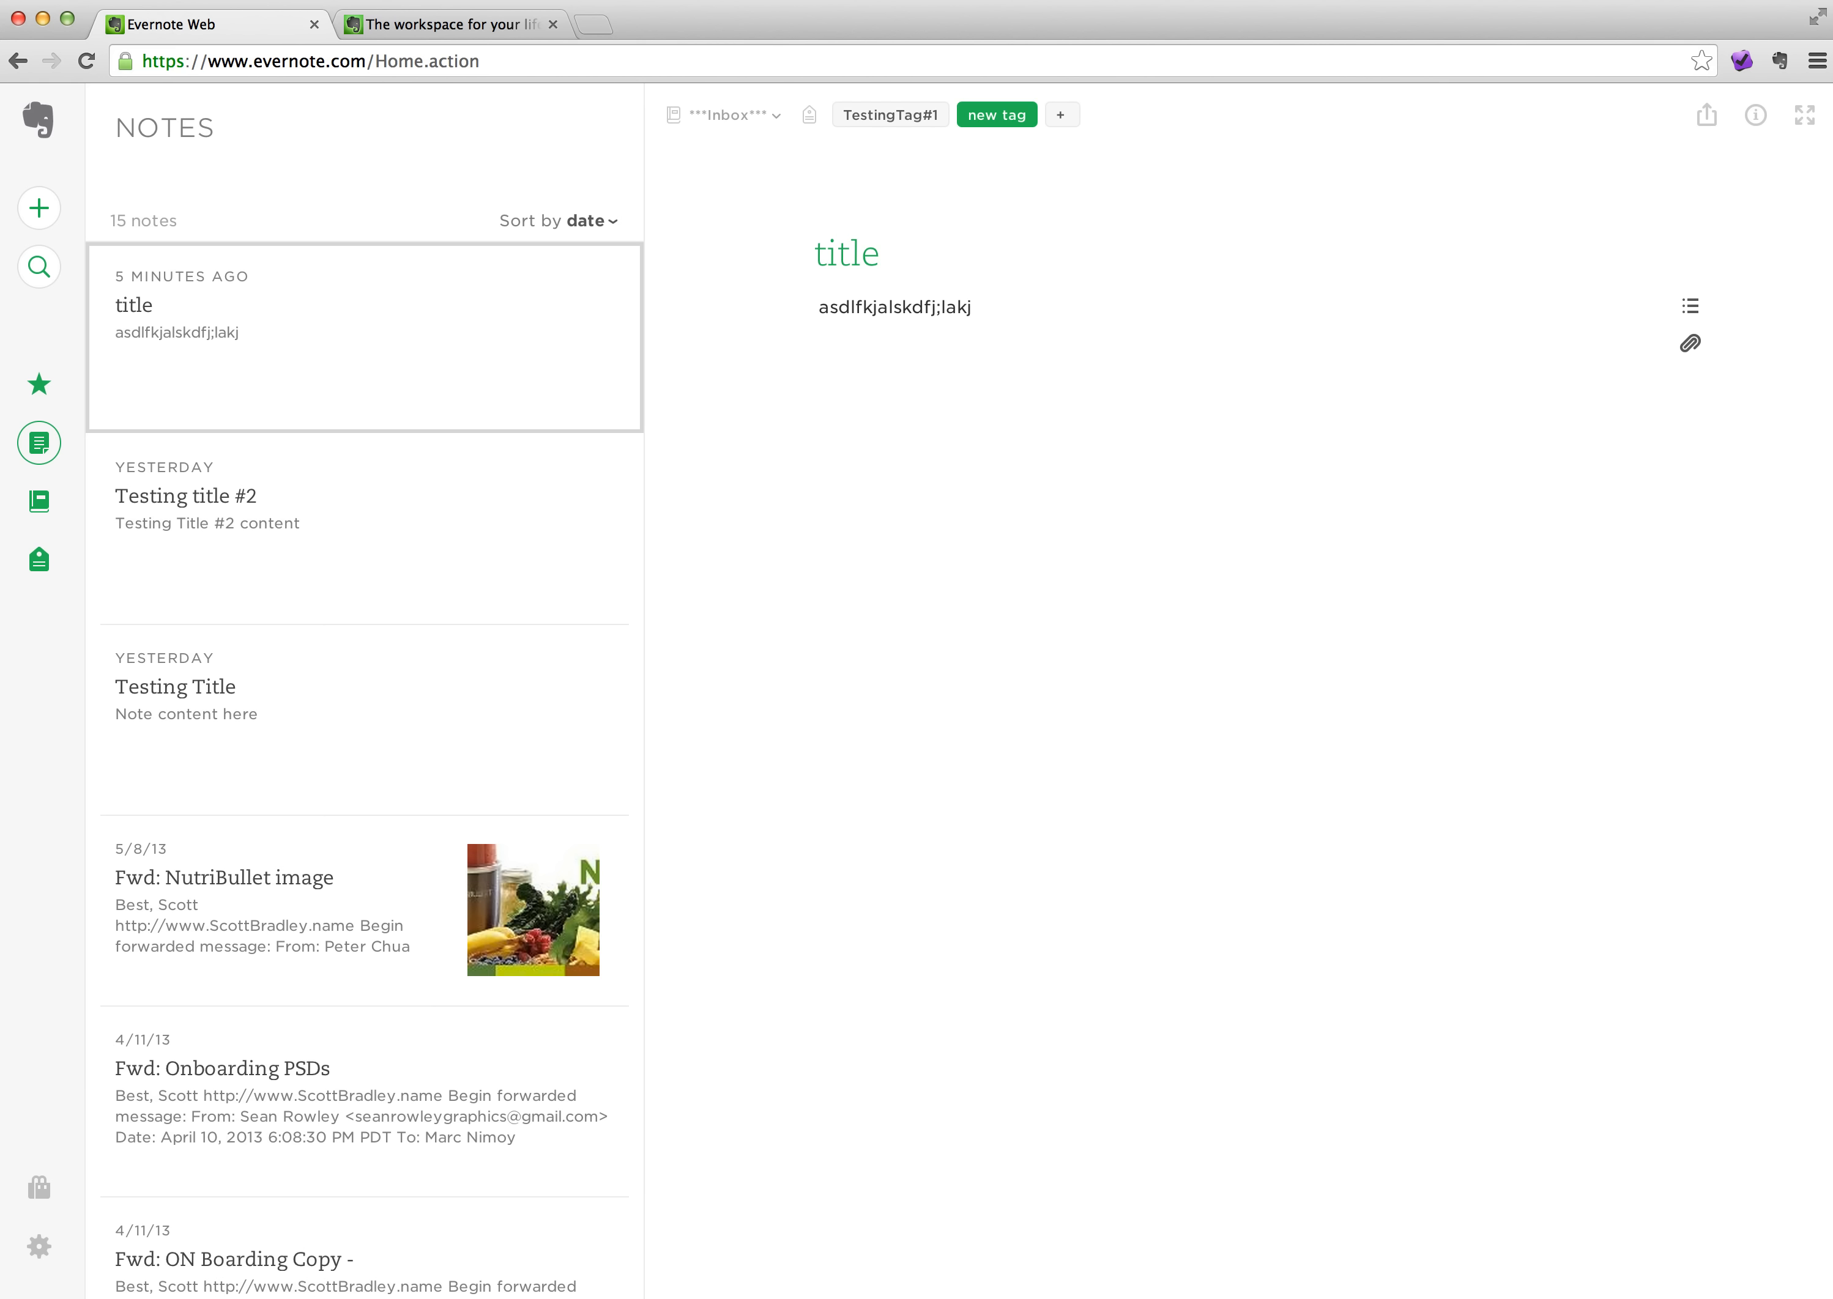
key("BackSpace")
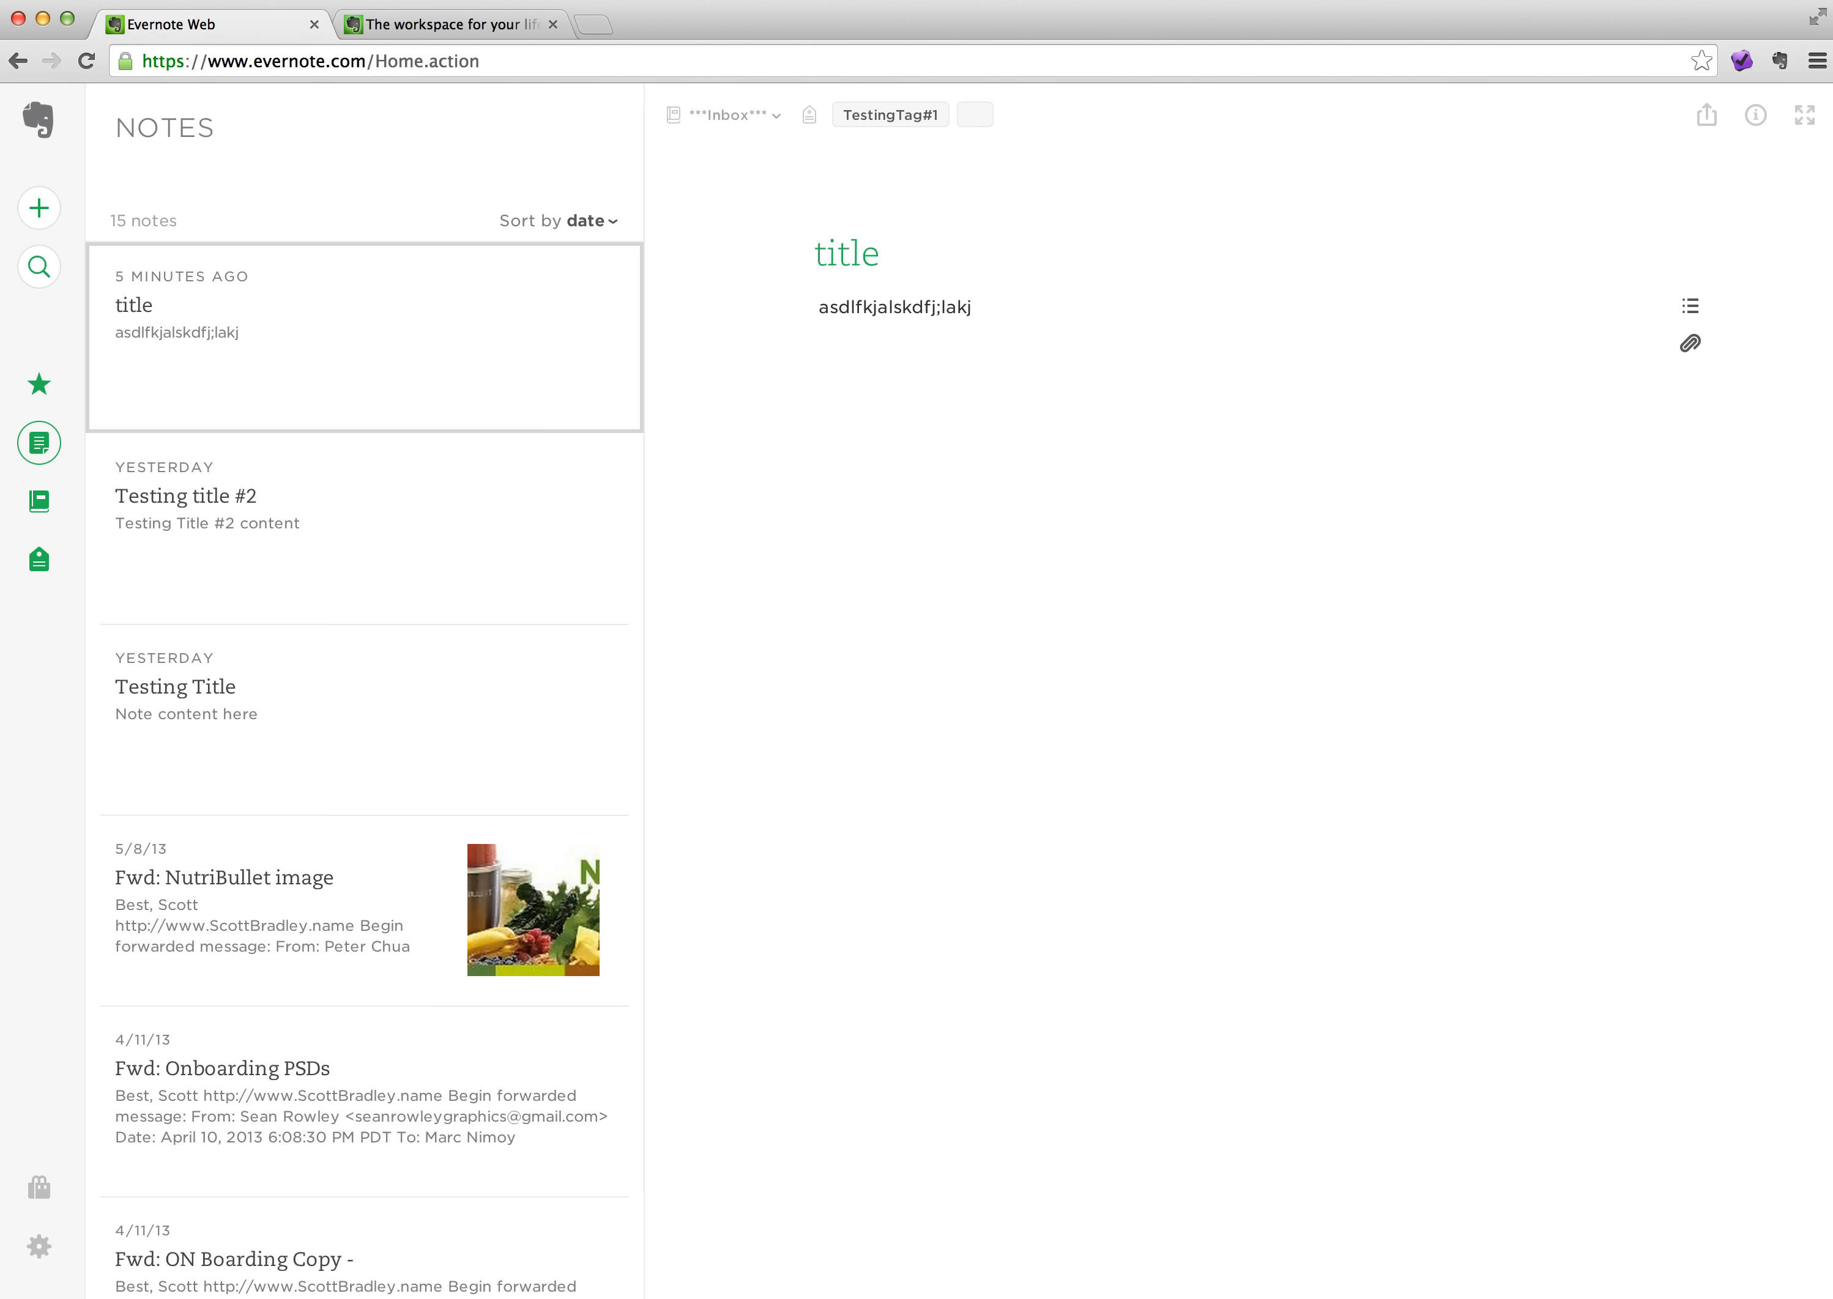
left_click(954, 113)
key("BackSpace")
key("BackSpace")
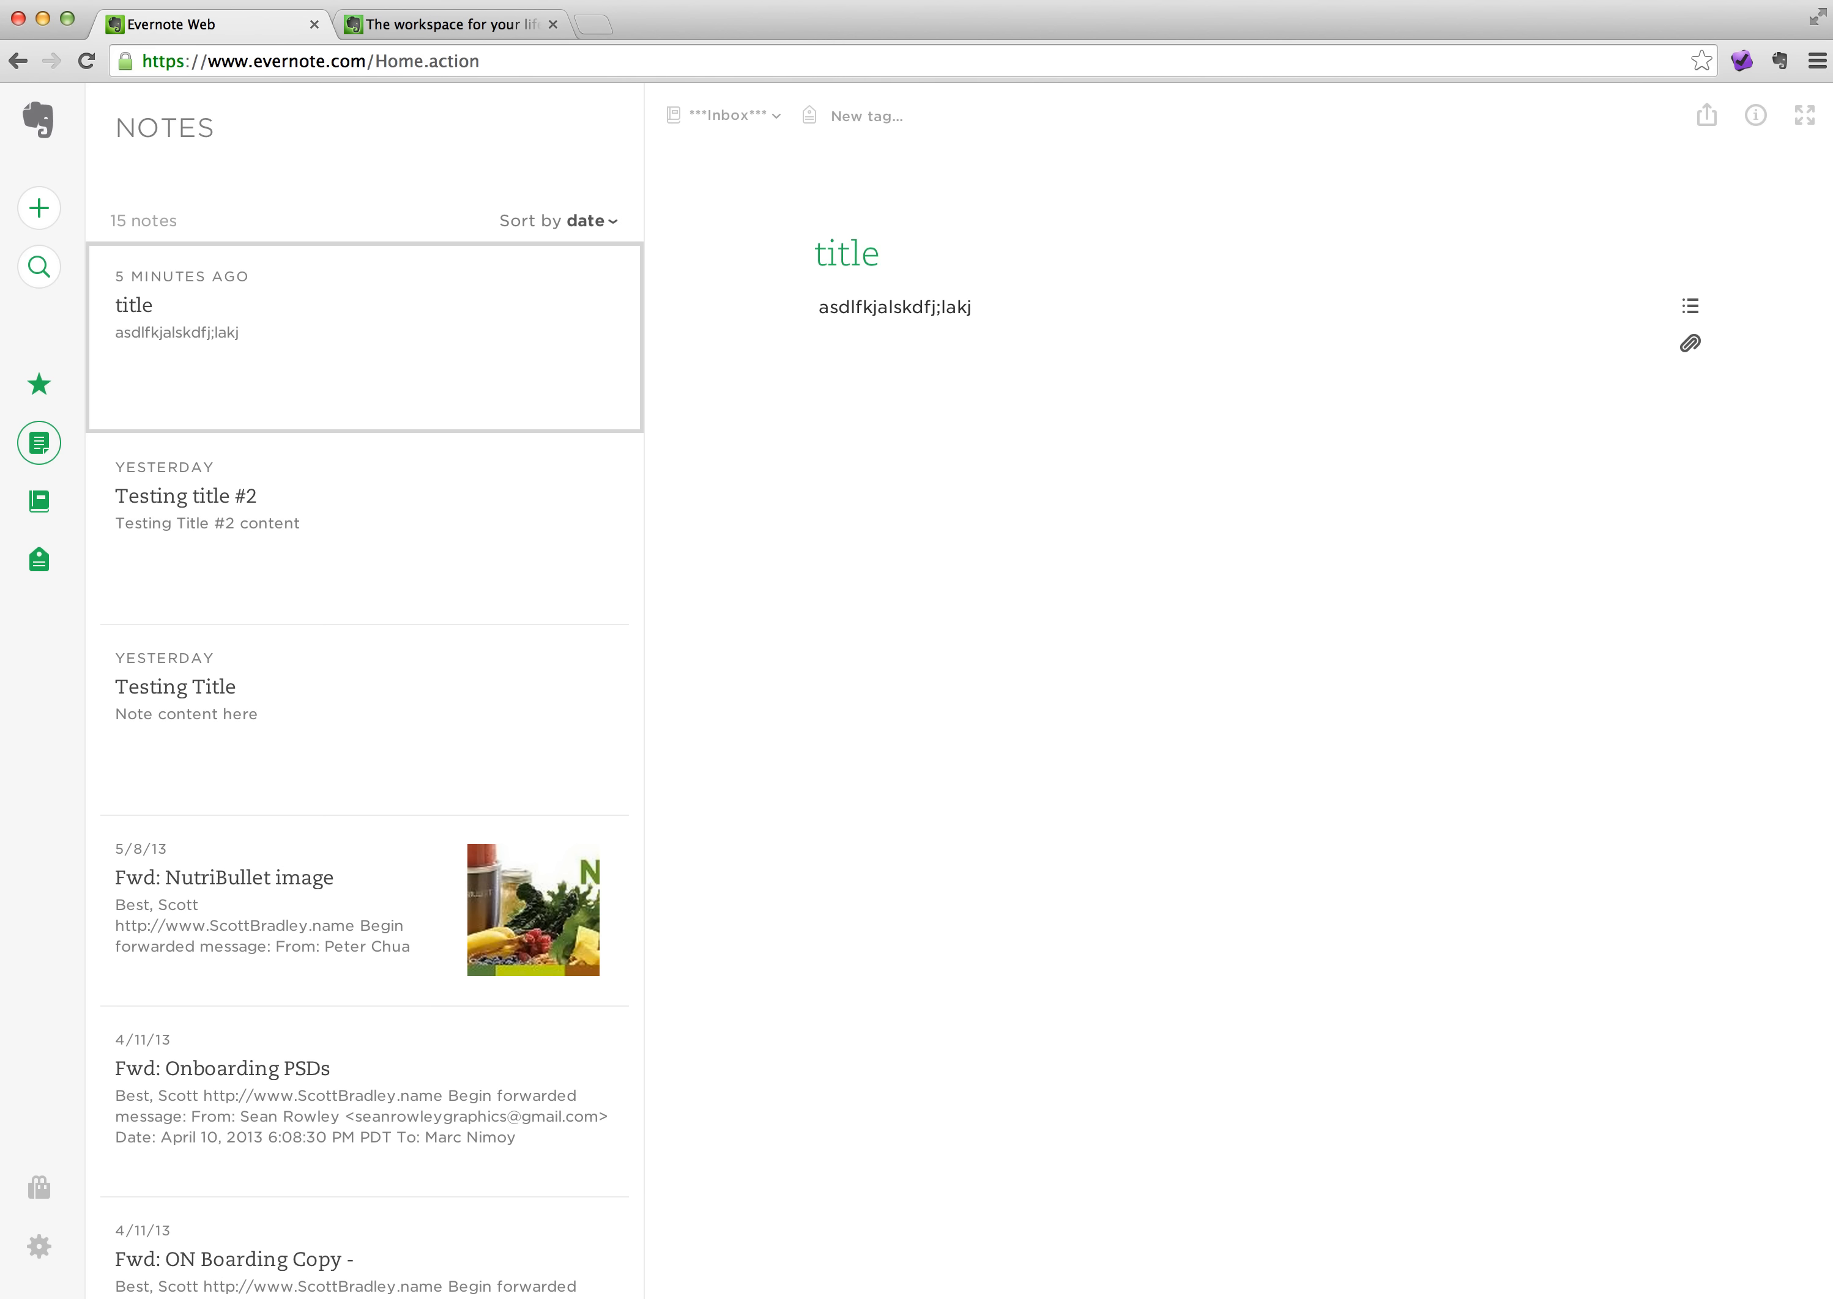
left_click(1067, 271)
Open the account settings and examine the Account Summary, down to the Email Notes to entry
left_click(38, 1247)
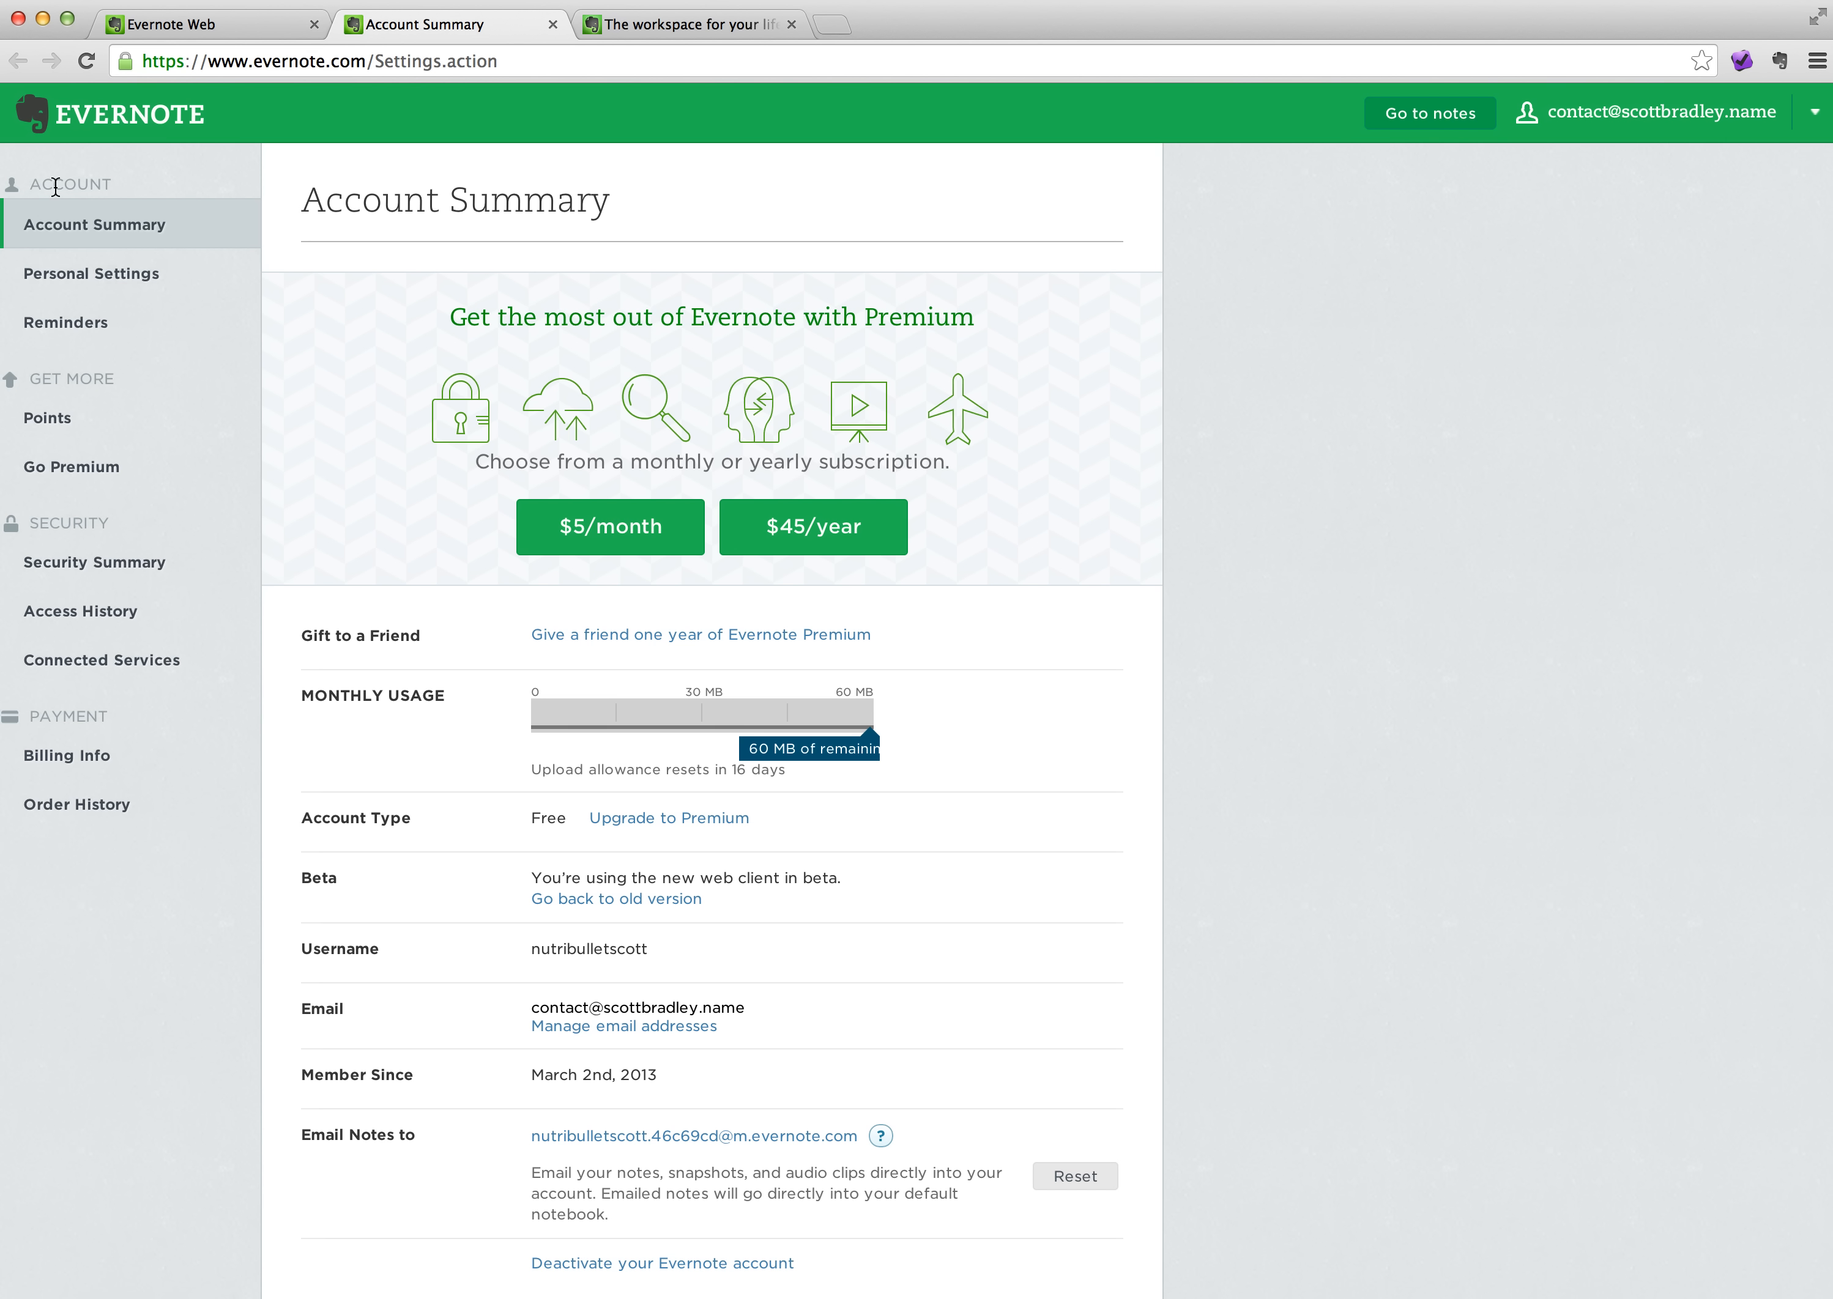
left_click(209, 32)
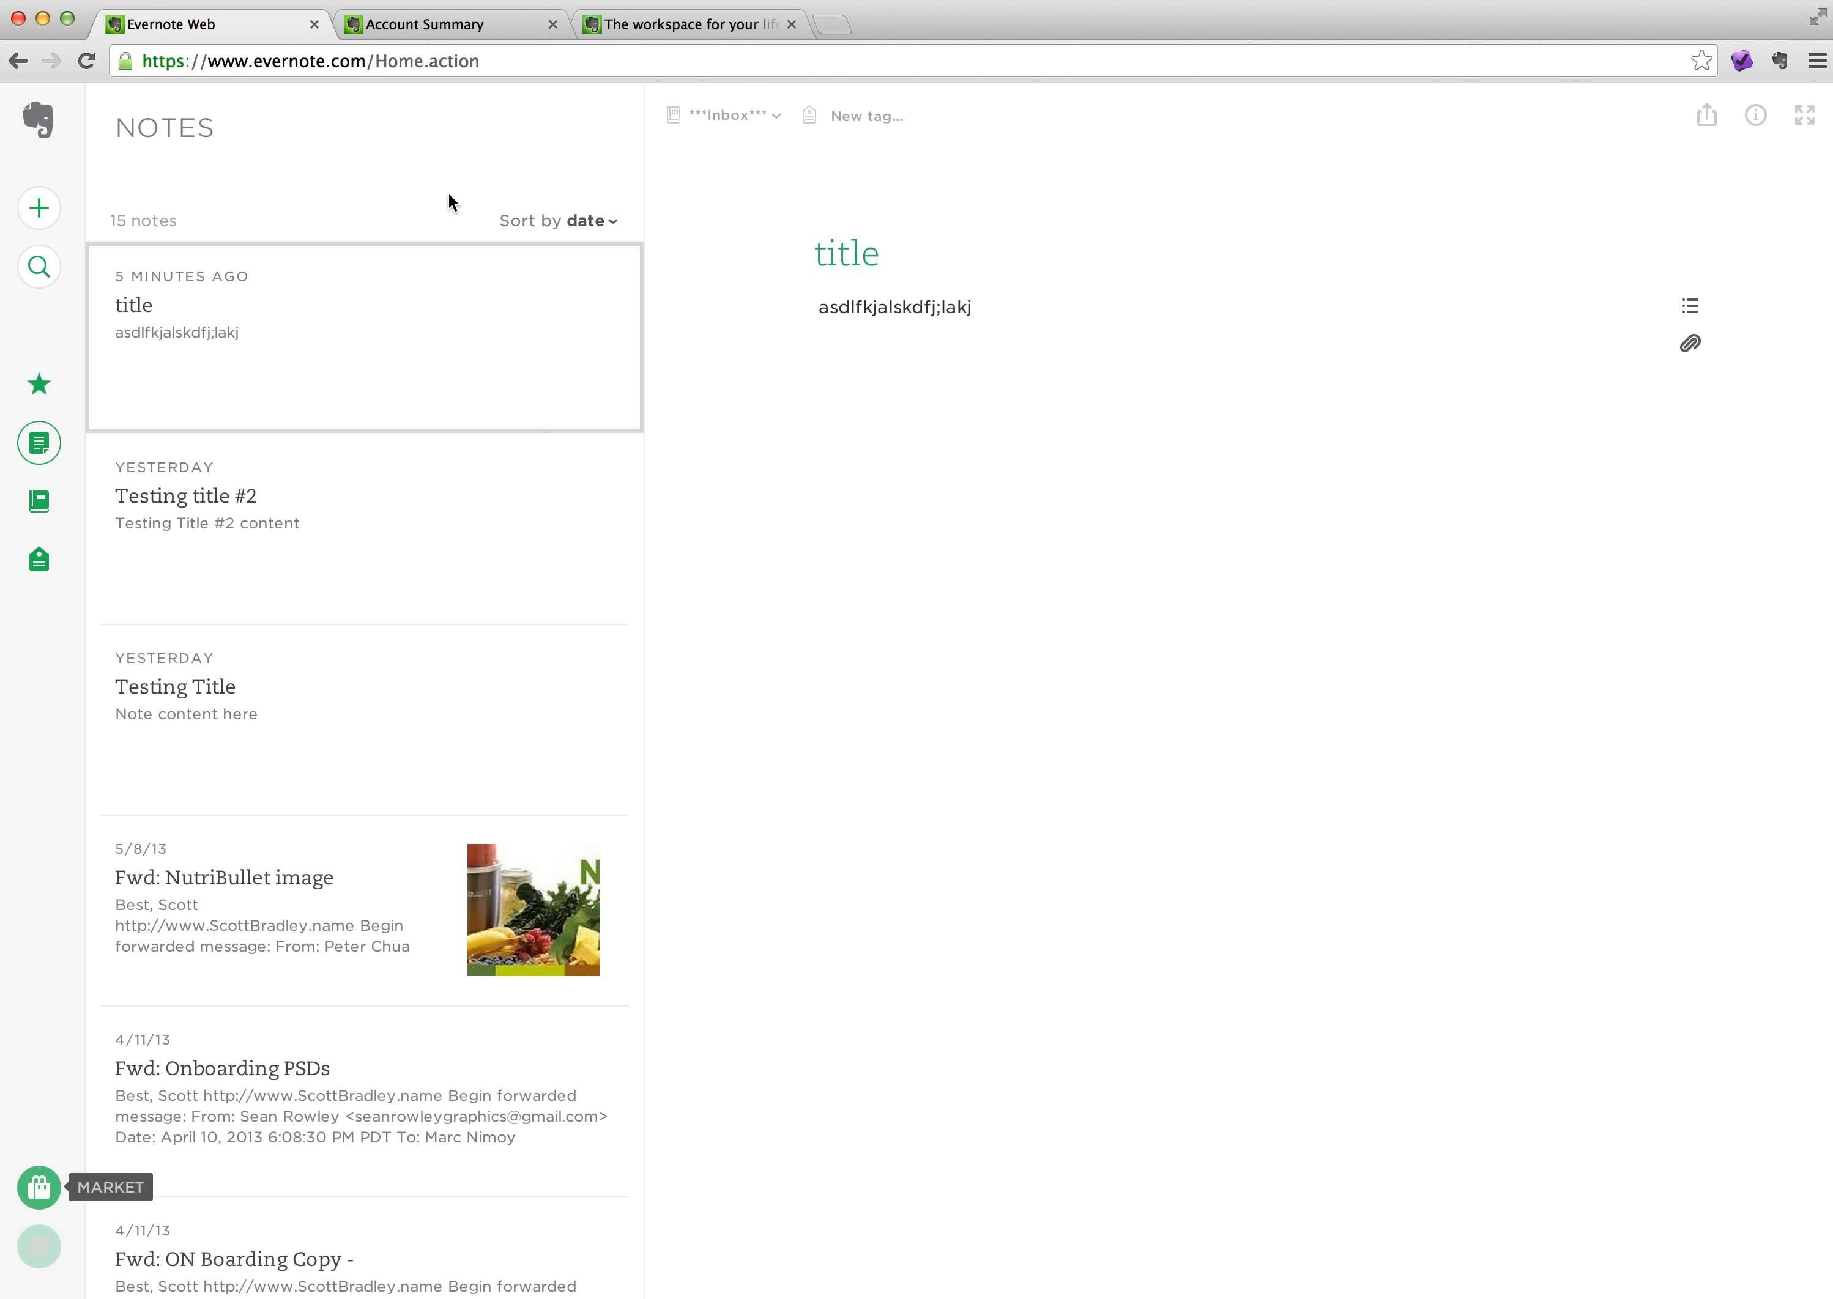
left_click(440, 25)
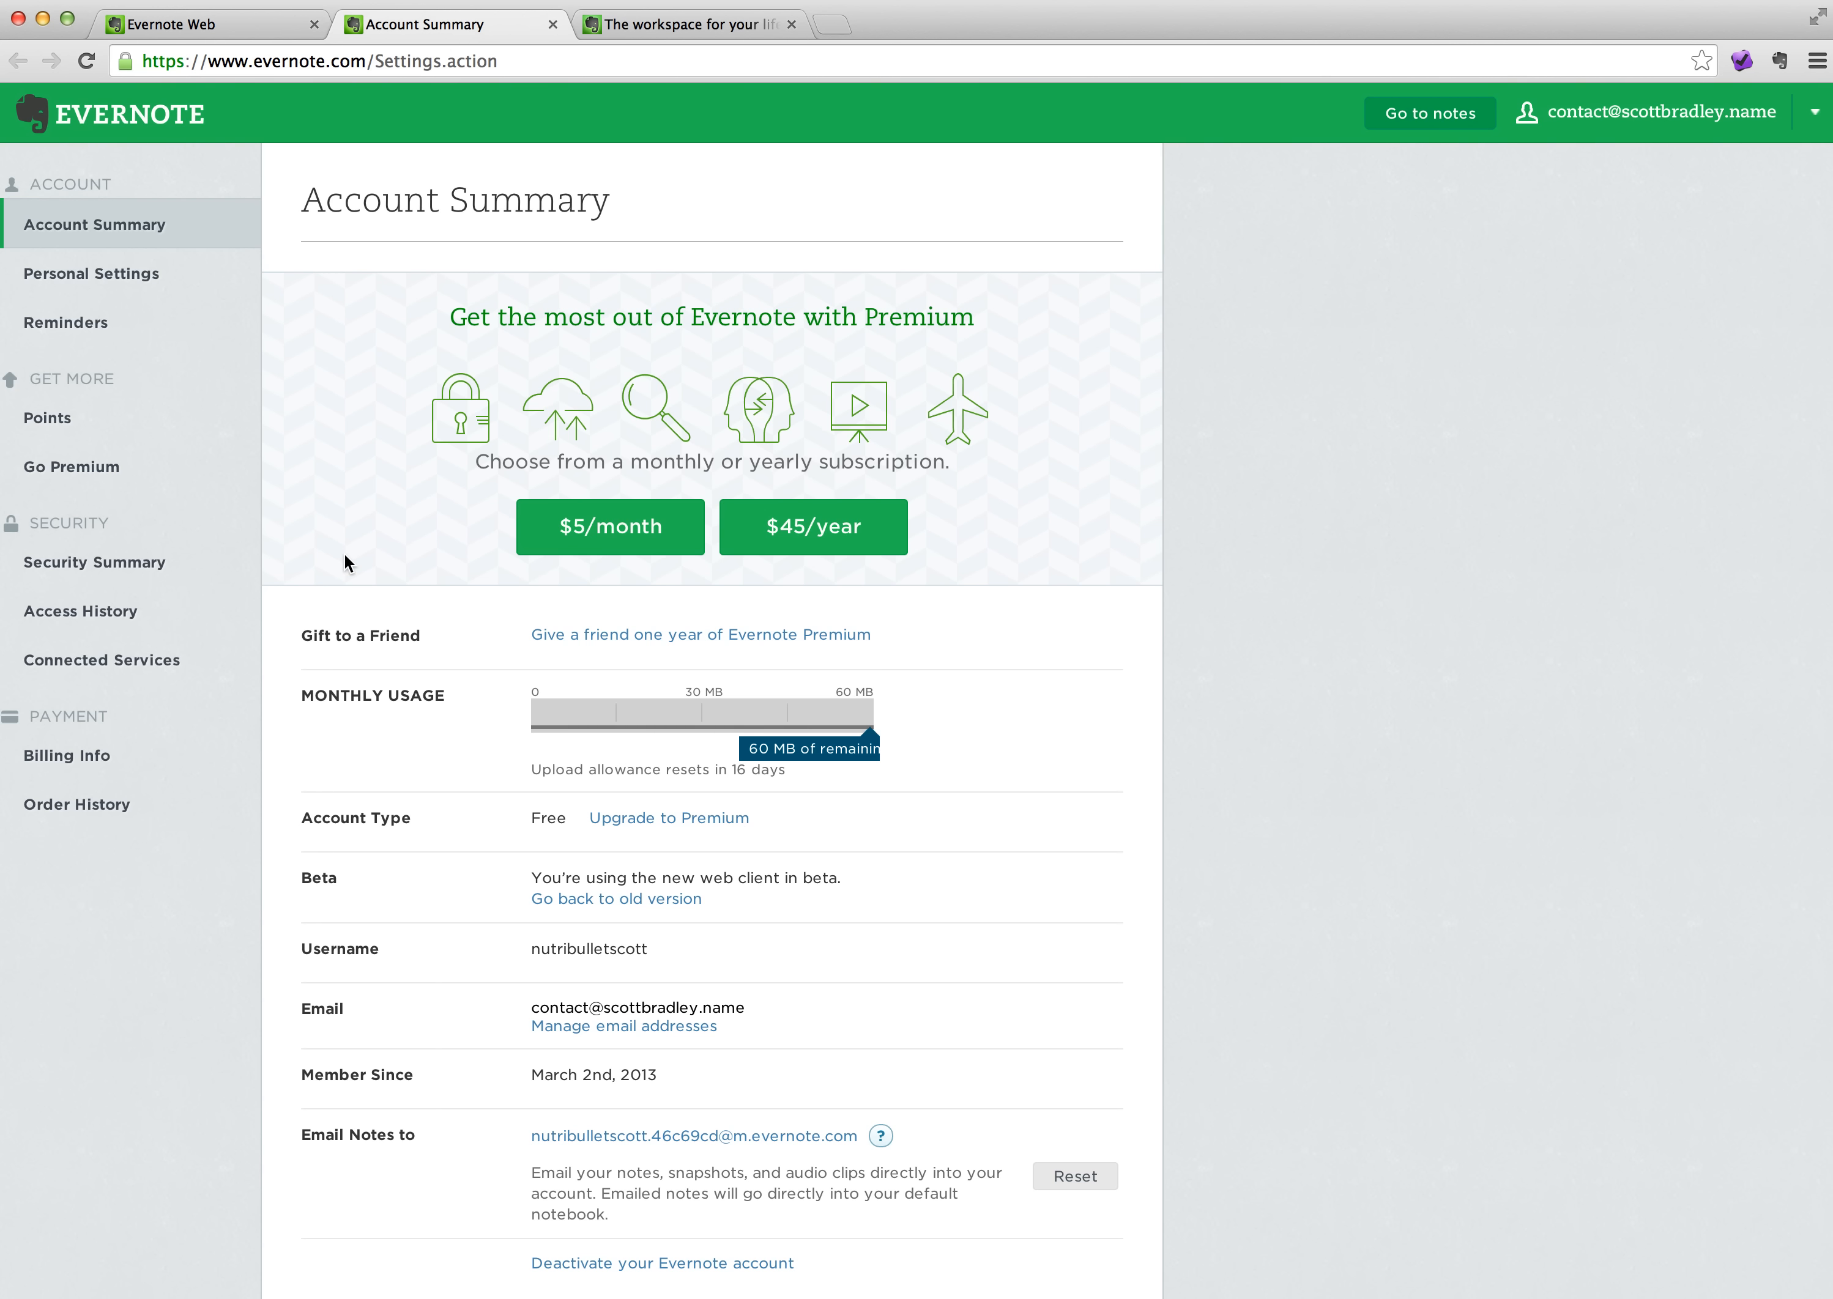
scroll(259, 558, "down", 3)
scroll(242, 485, "up", 3)
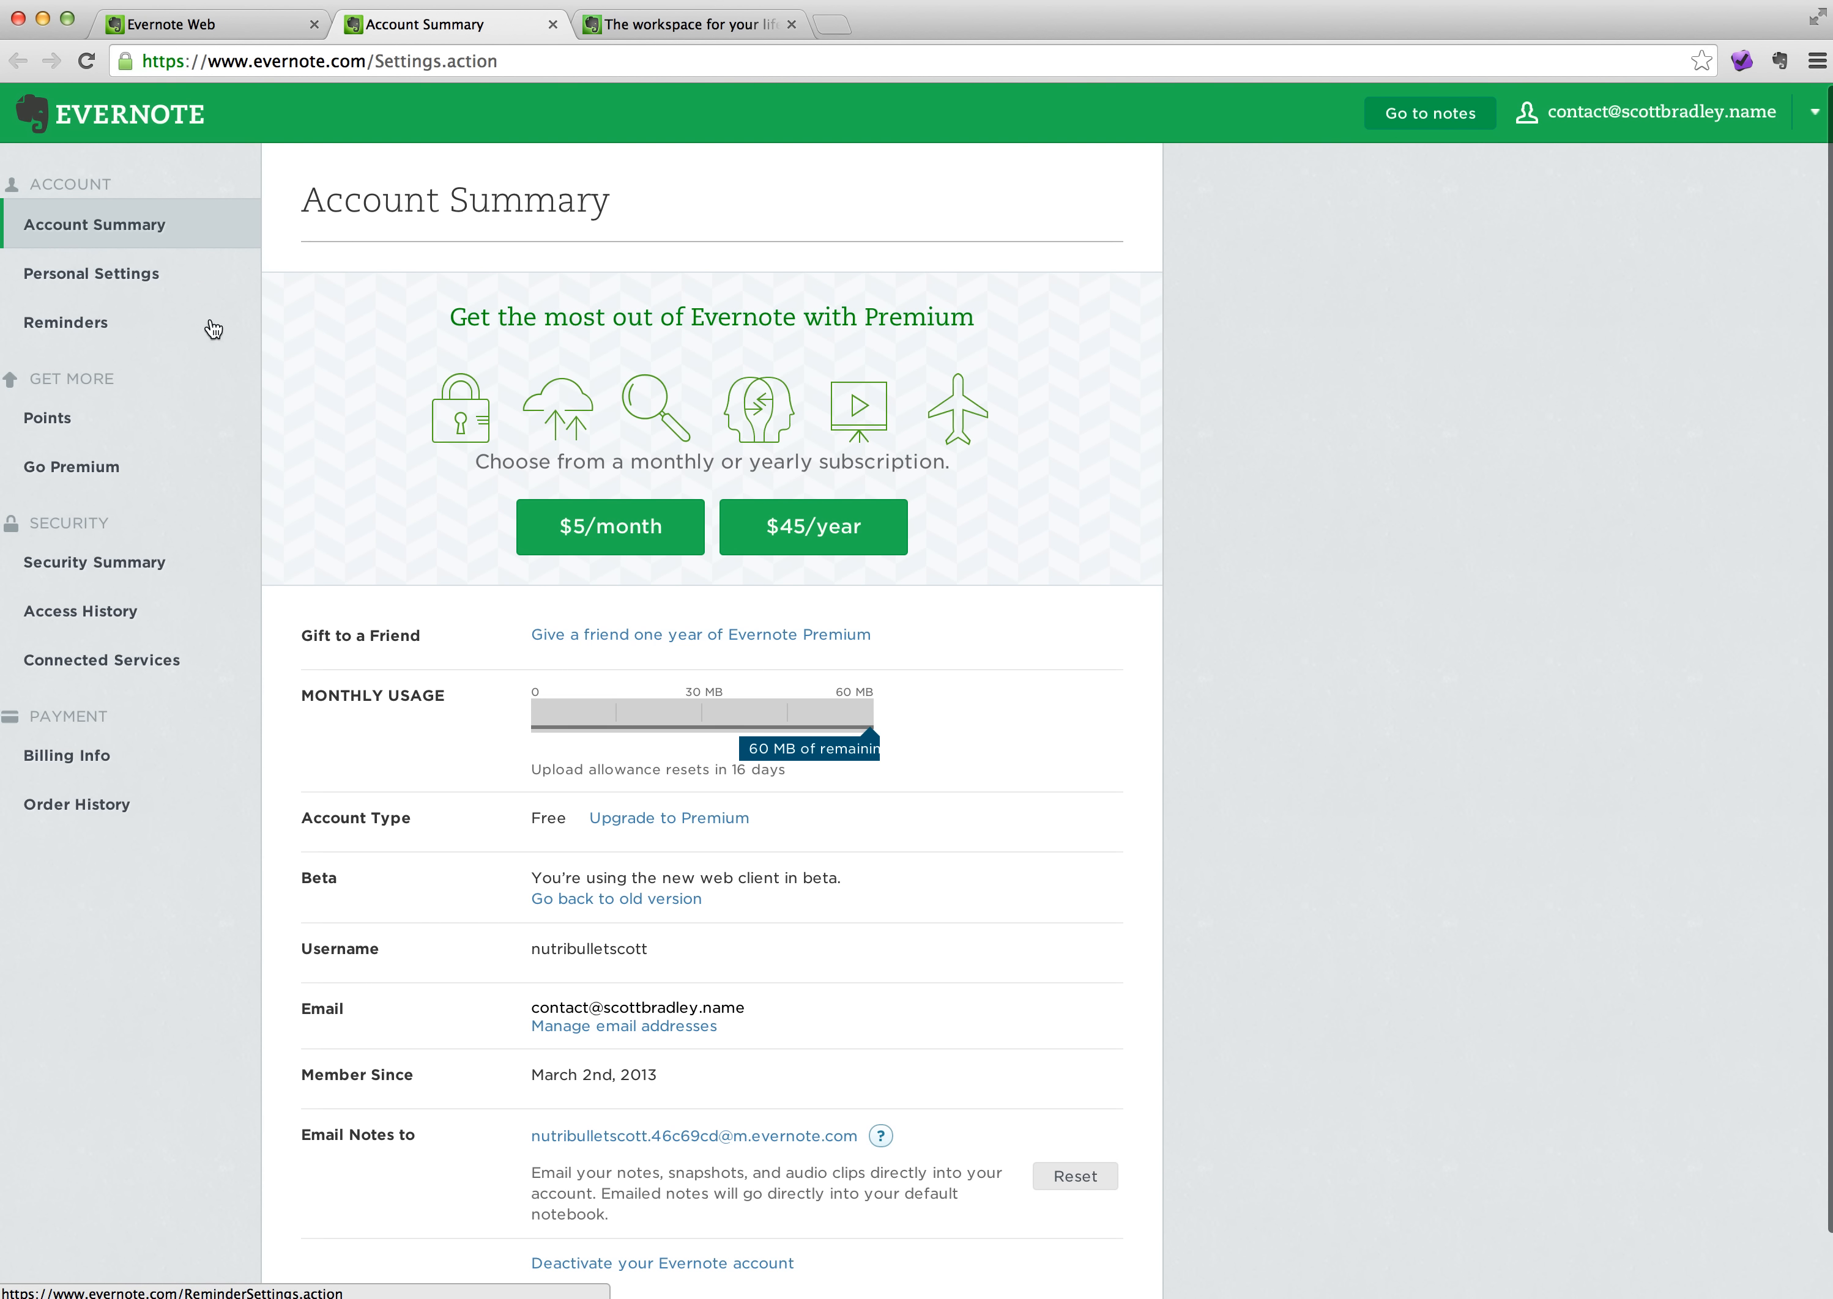
scroll(315, 477, "down", 2)
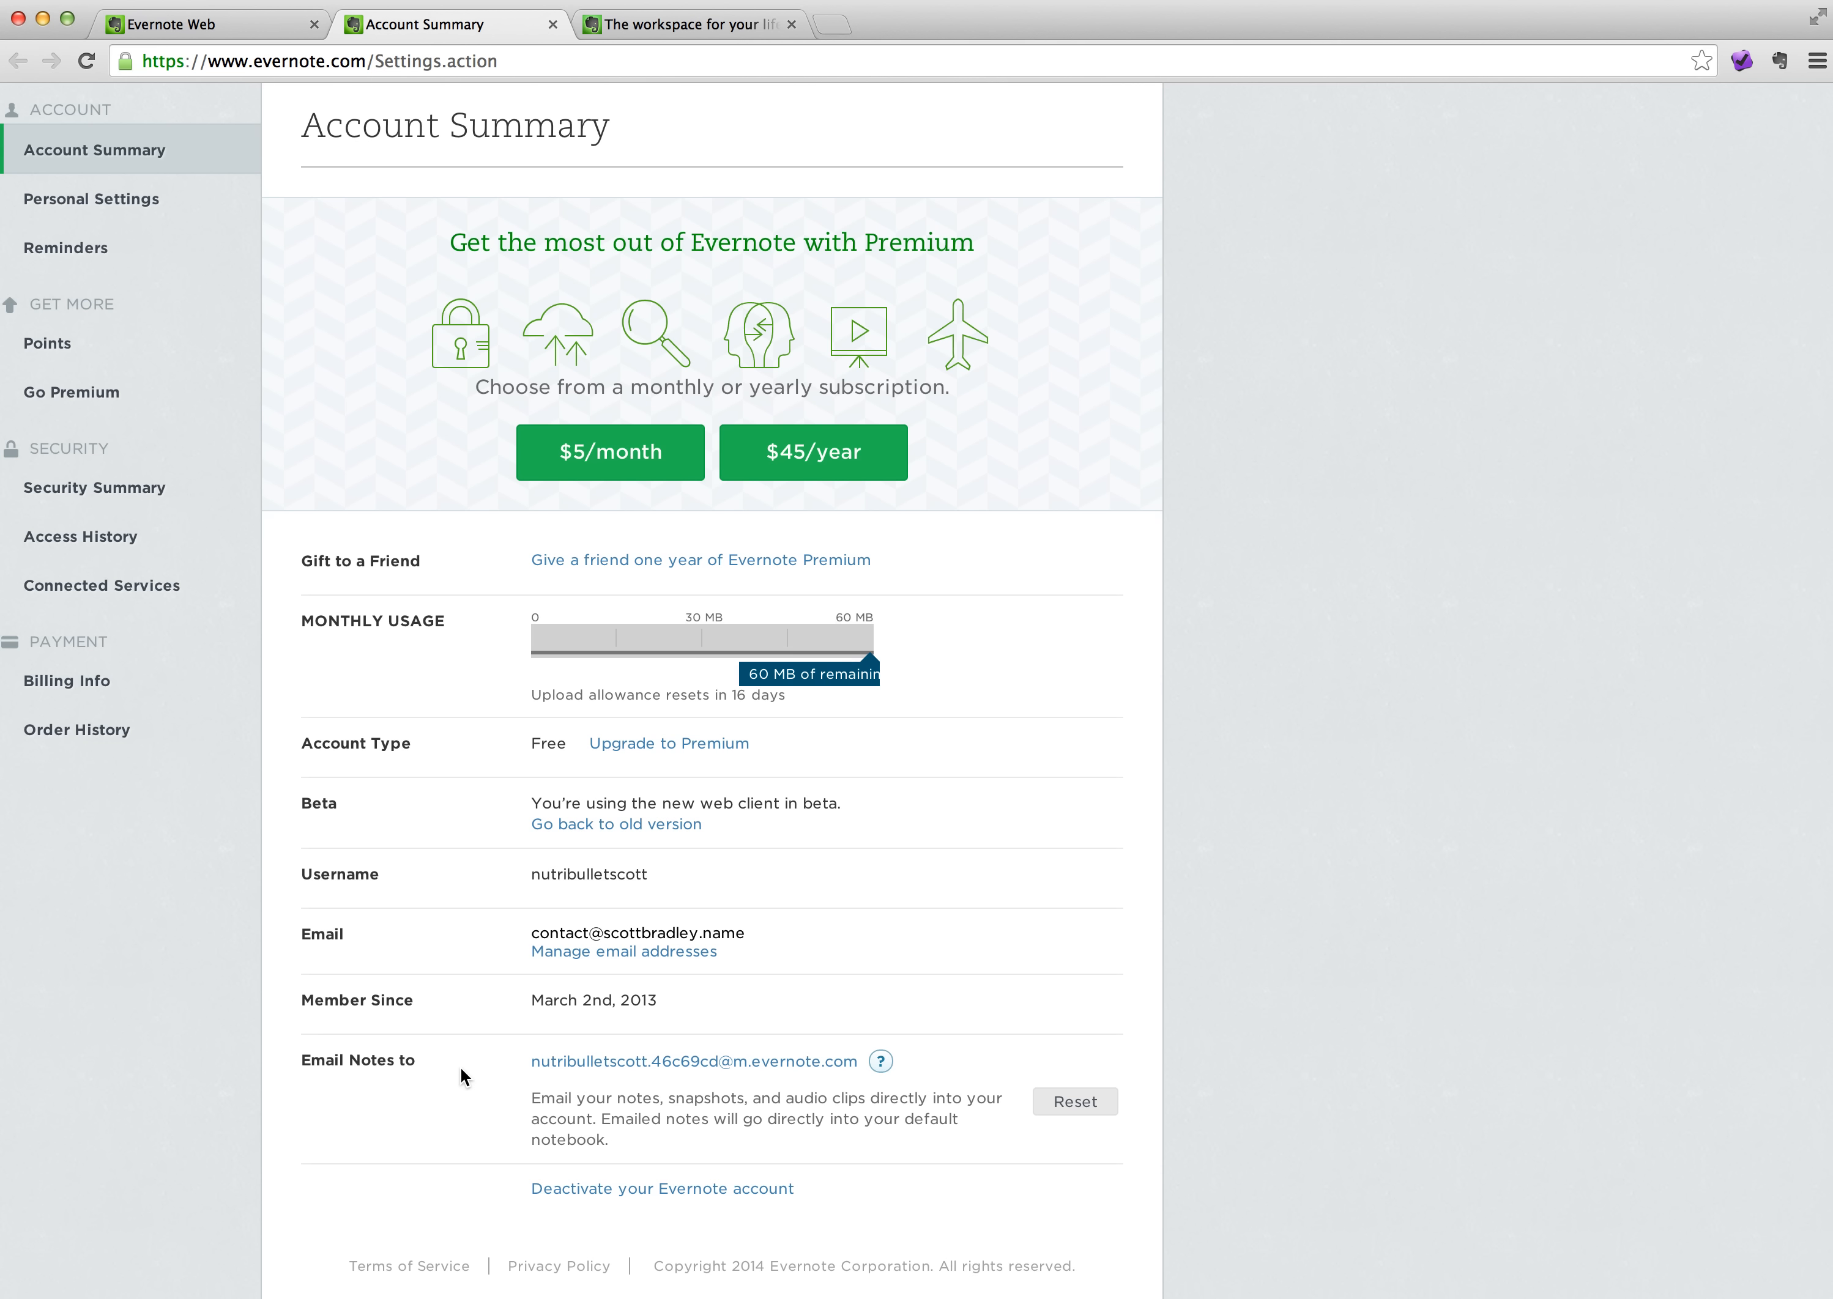
Look at the list of notebooks in Evernote Web and return to the Account Summary
left_click(263, 23)
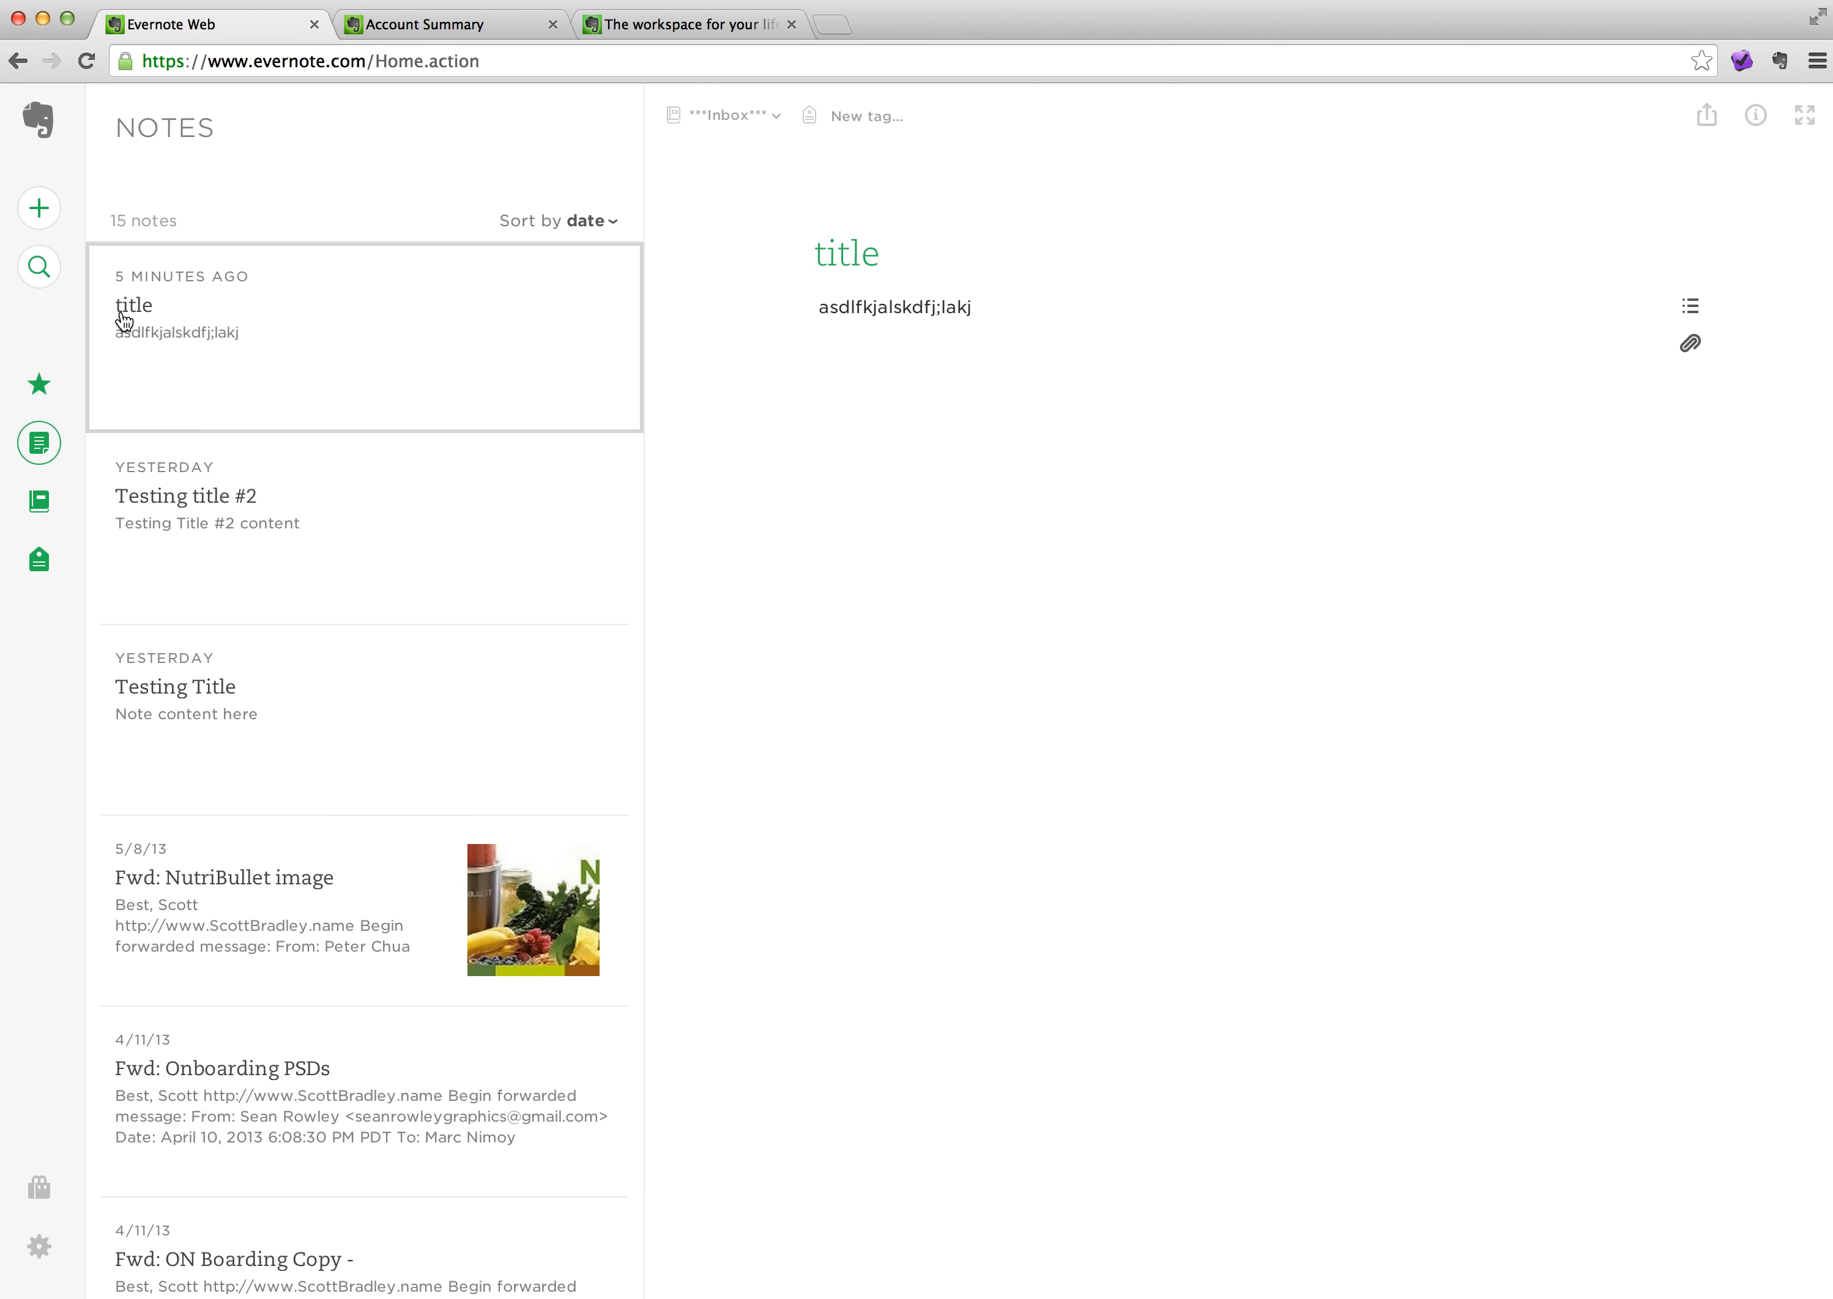
left_click(39, 503)
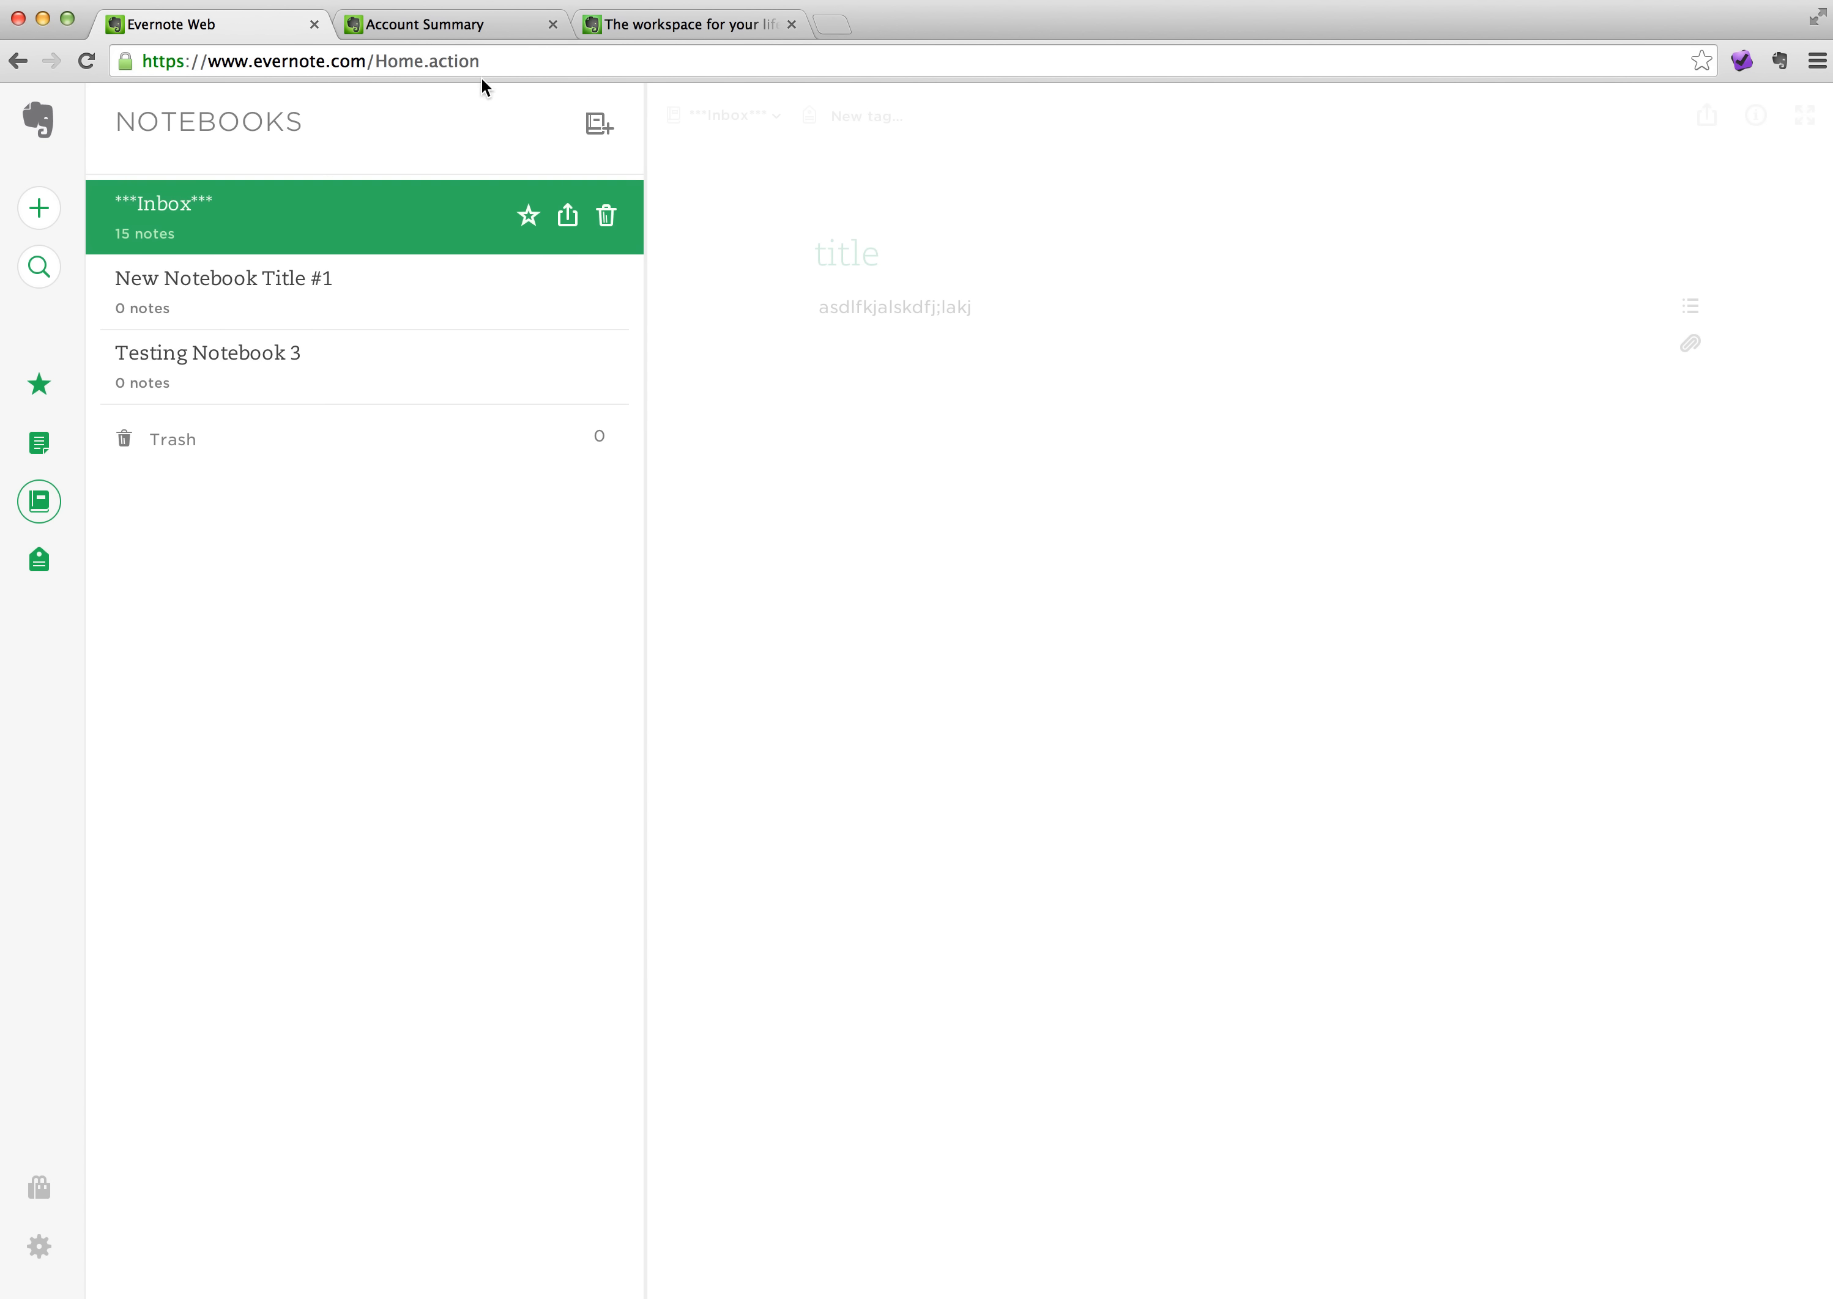
left_click(409, 22)
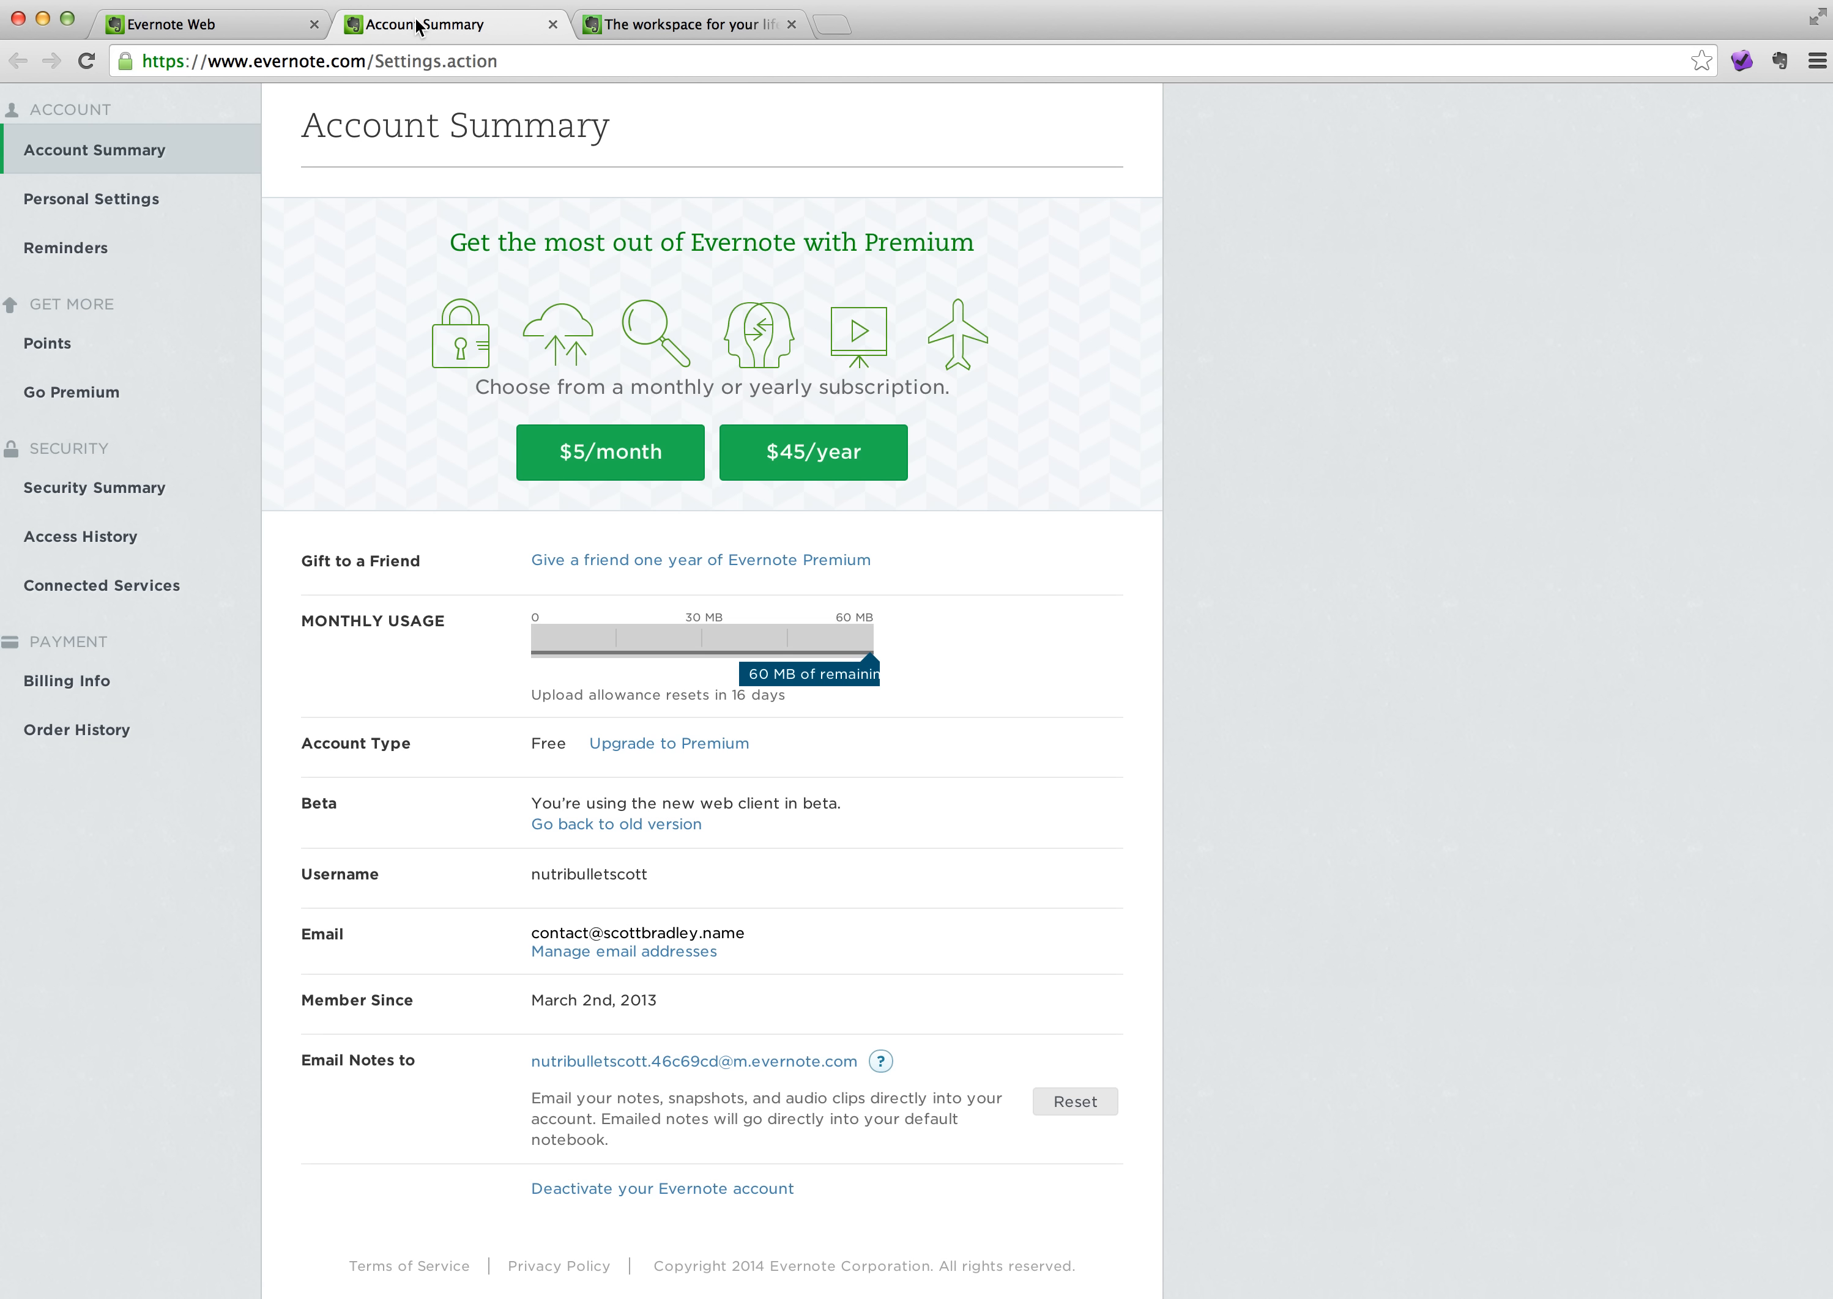
Review the Personal Settings, Reminders and Connected Services pages of the account settings
left_click(126, 204)
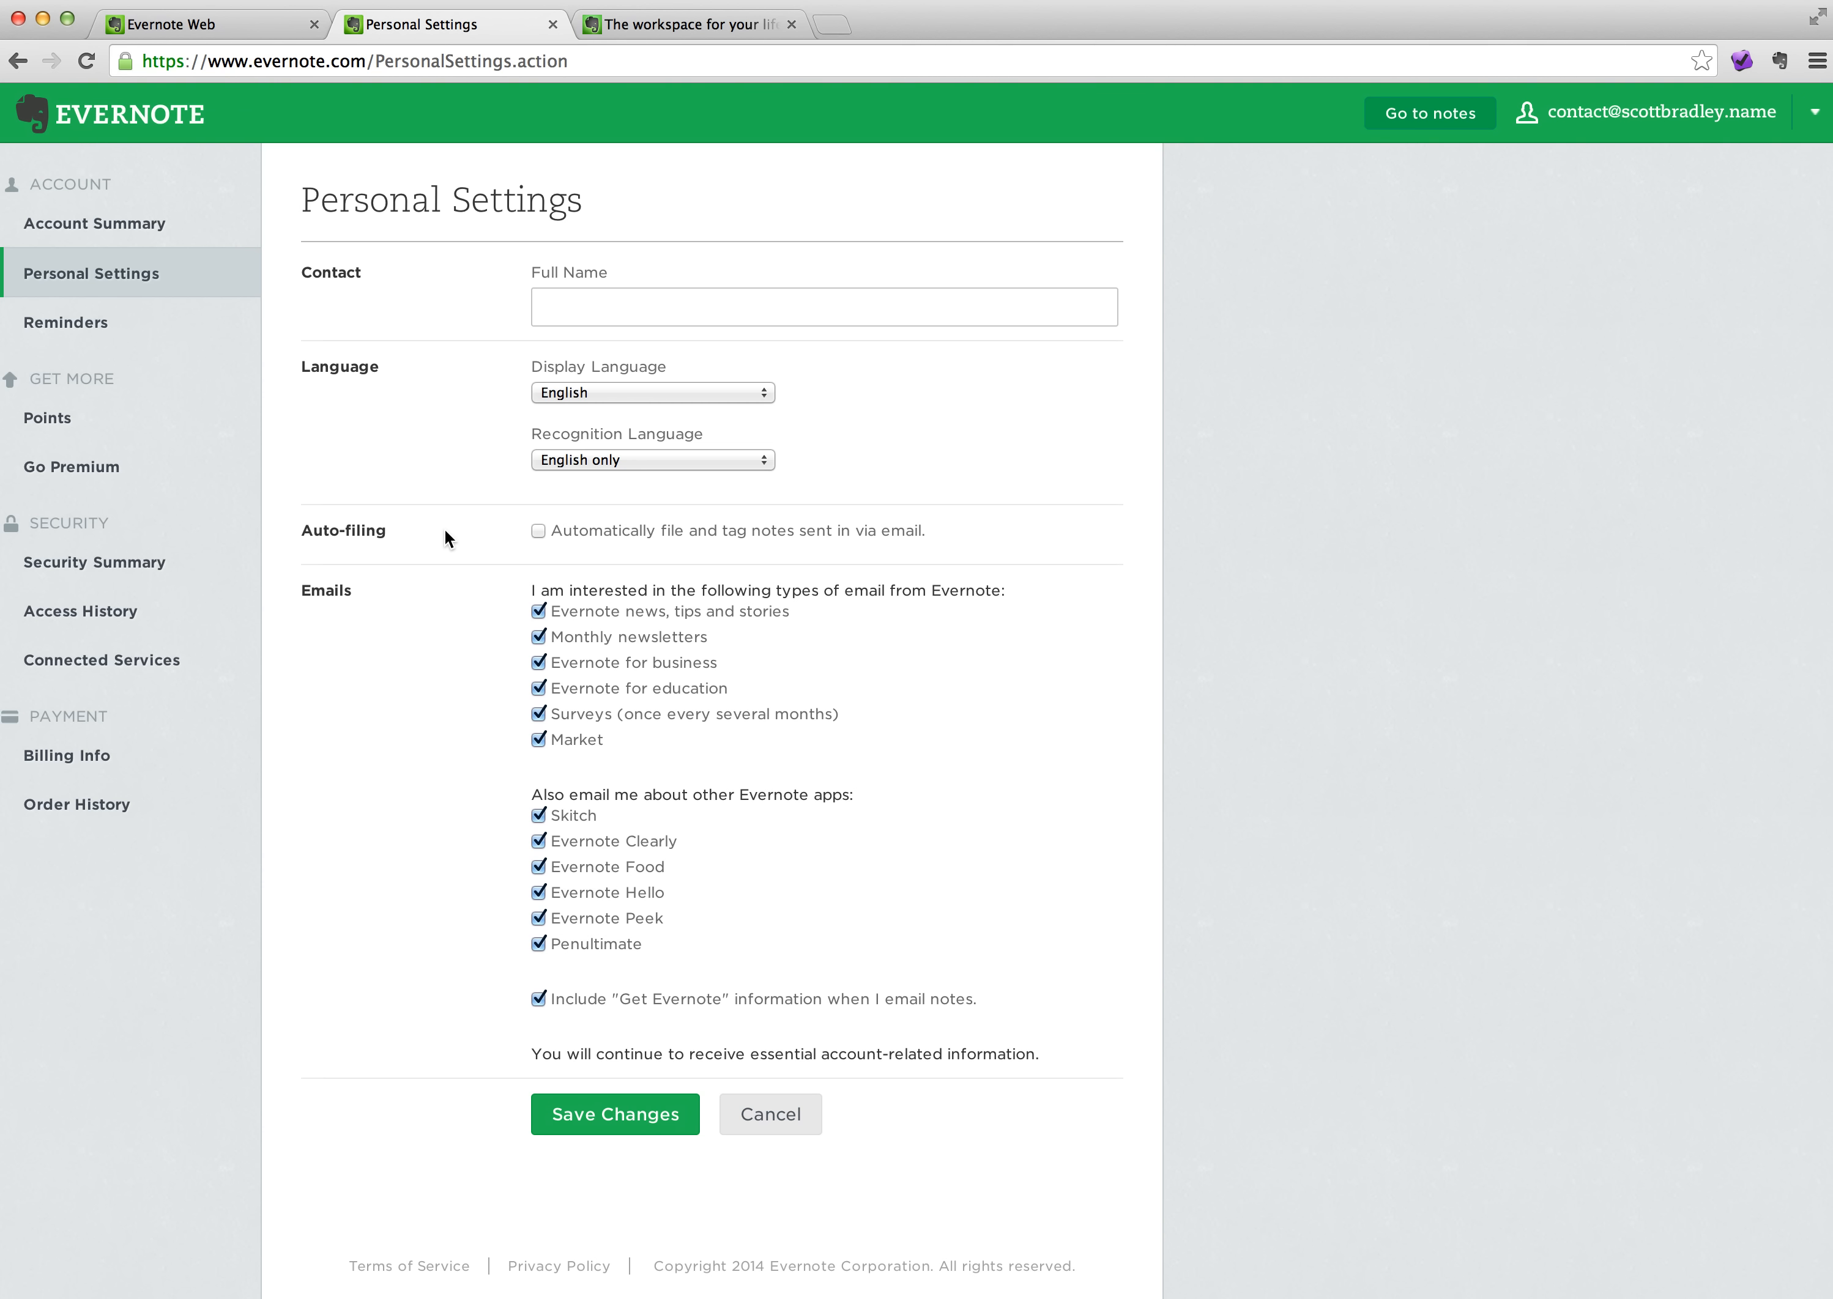
left_click(63, 325)
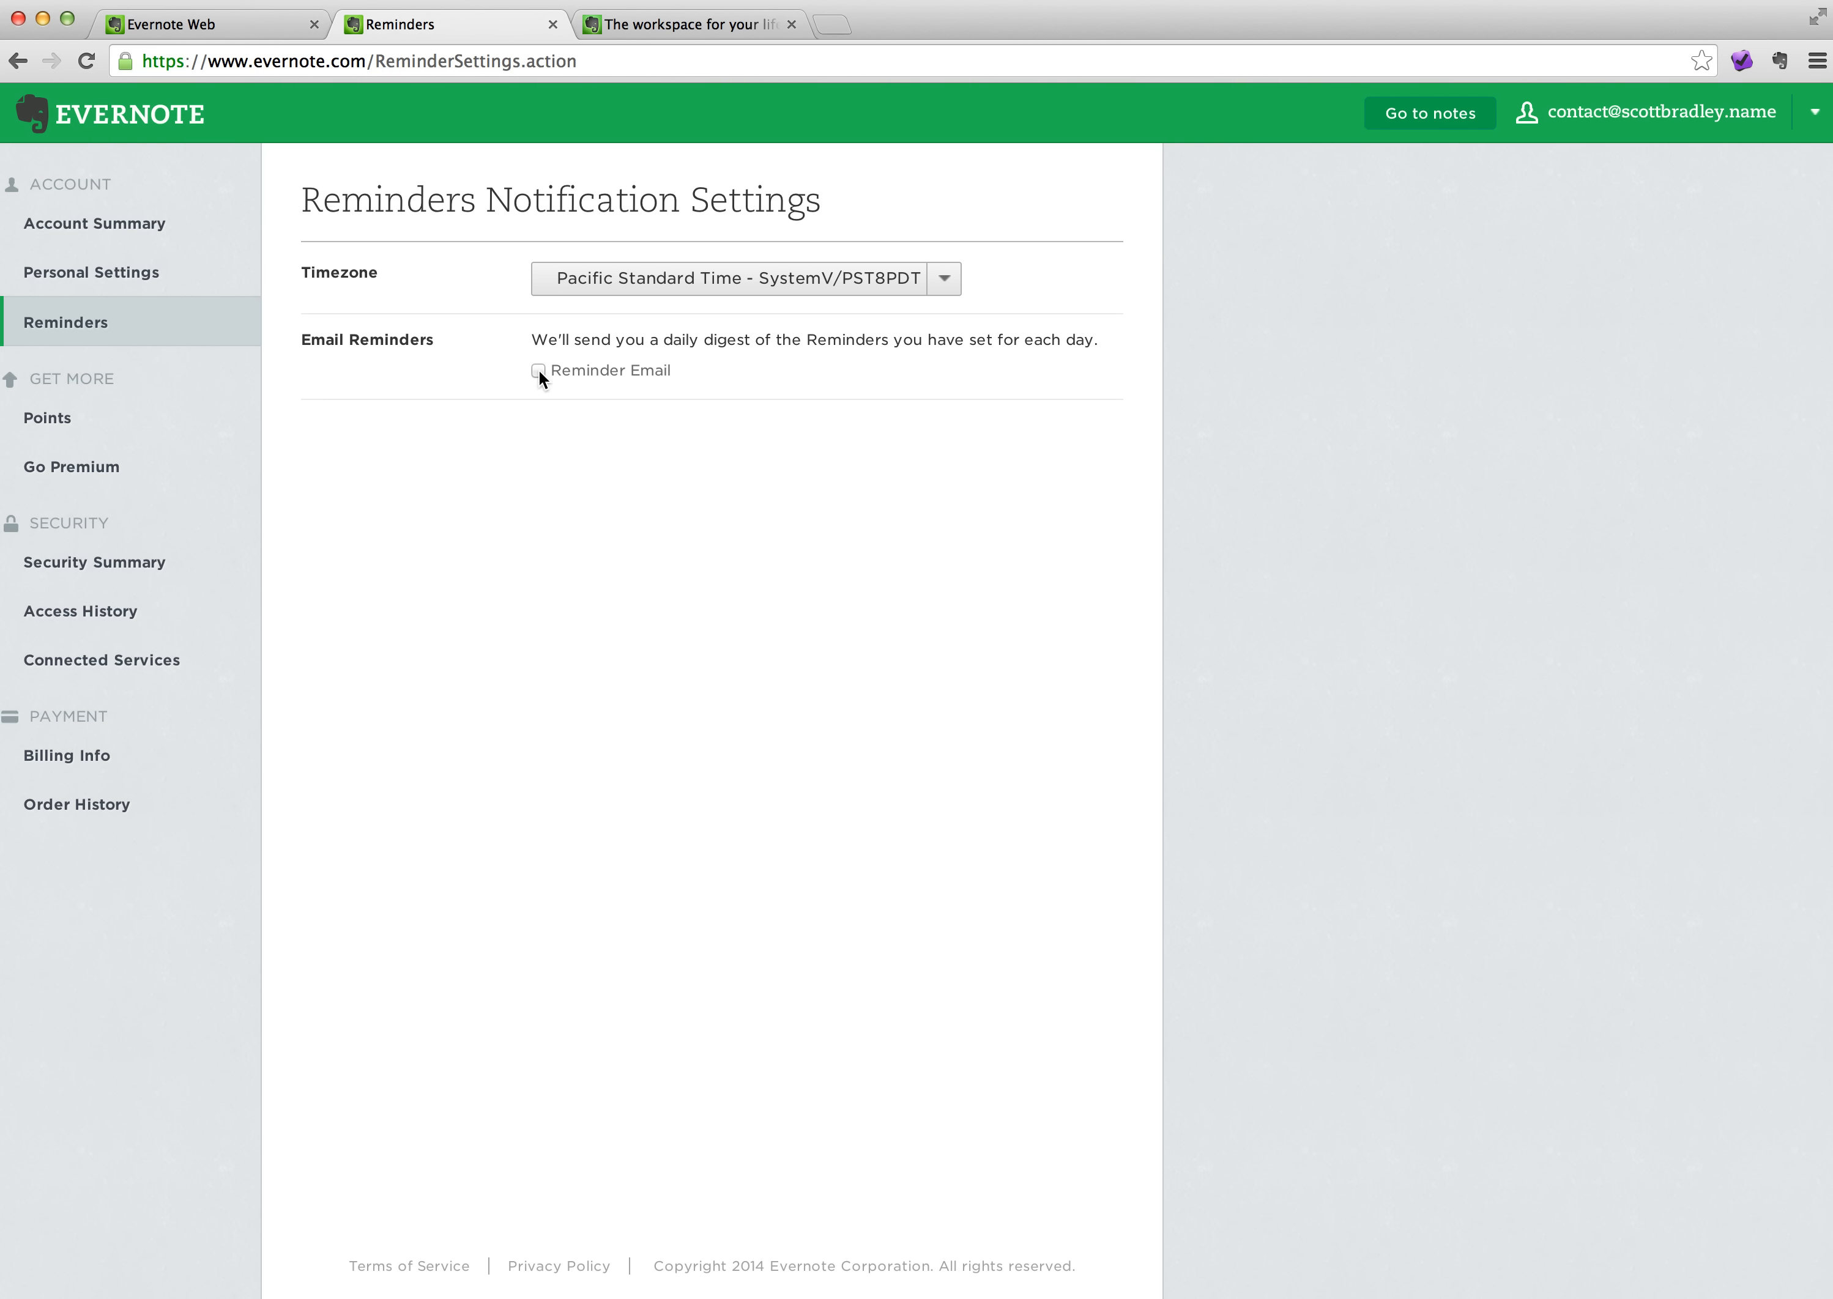
mouse_move(537, 345)
left_mouse_down()
mouse_move(1101, 343)
mouse_move(532, 336)
left_mouse_up()
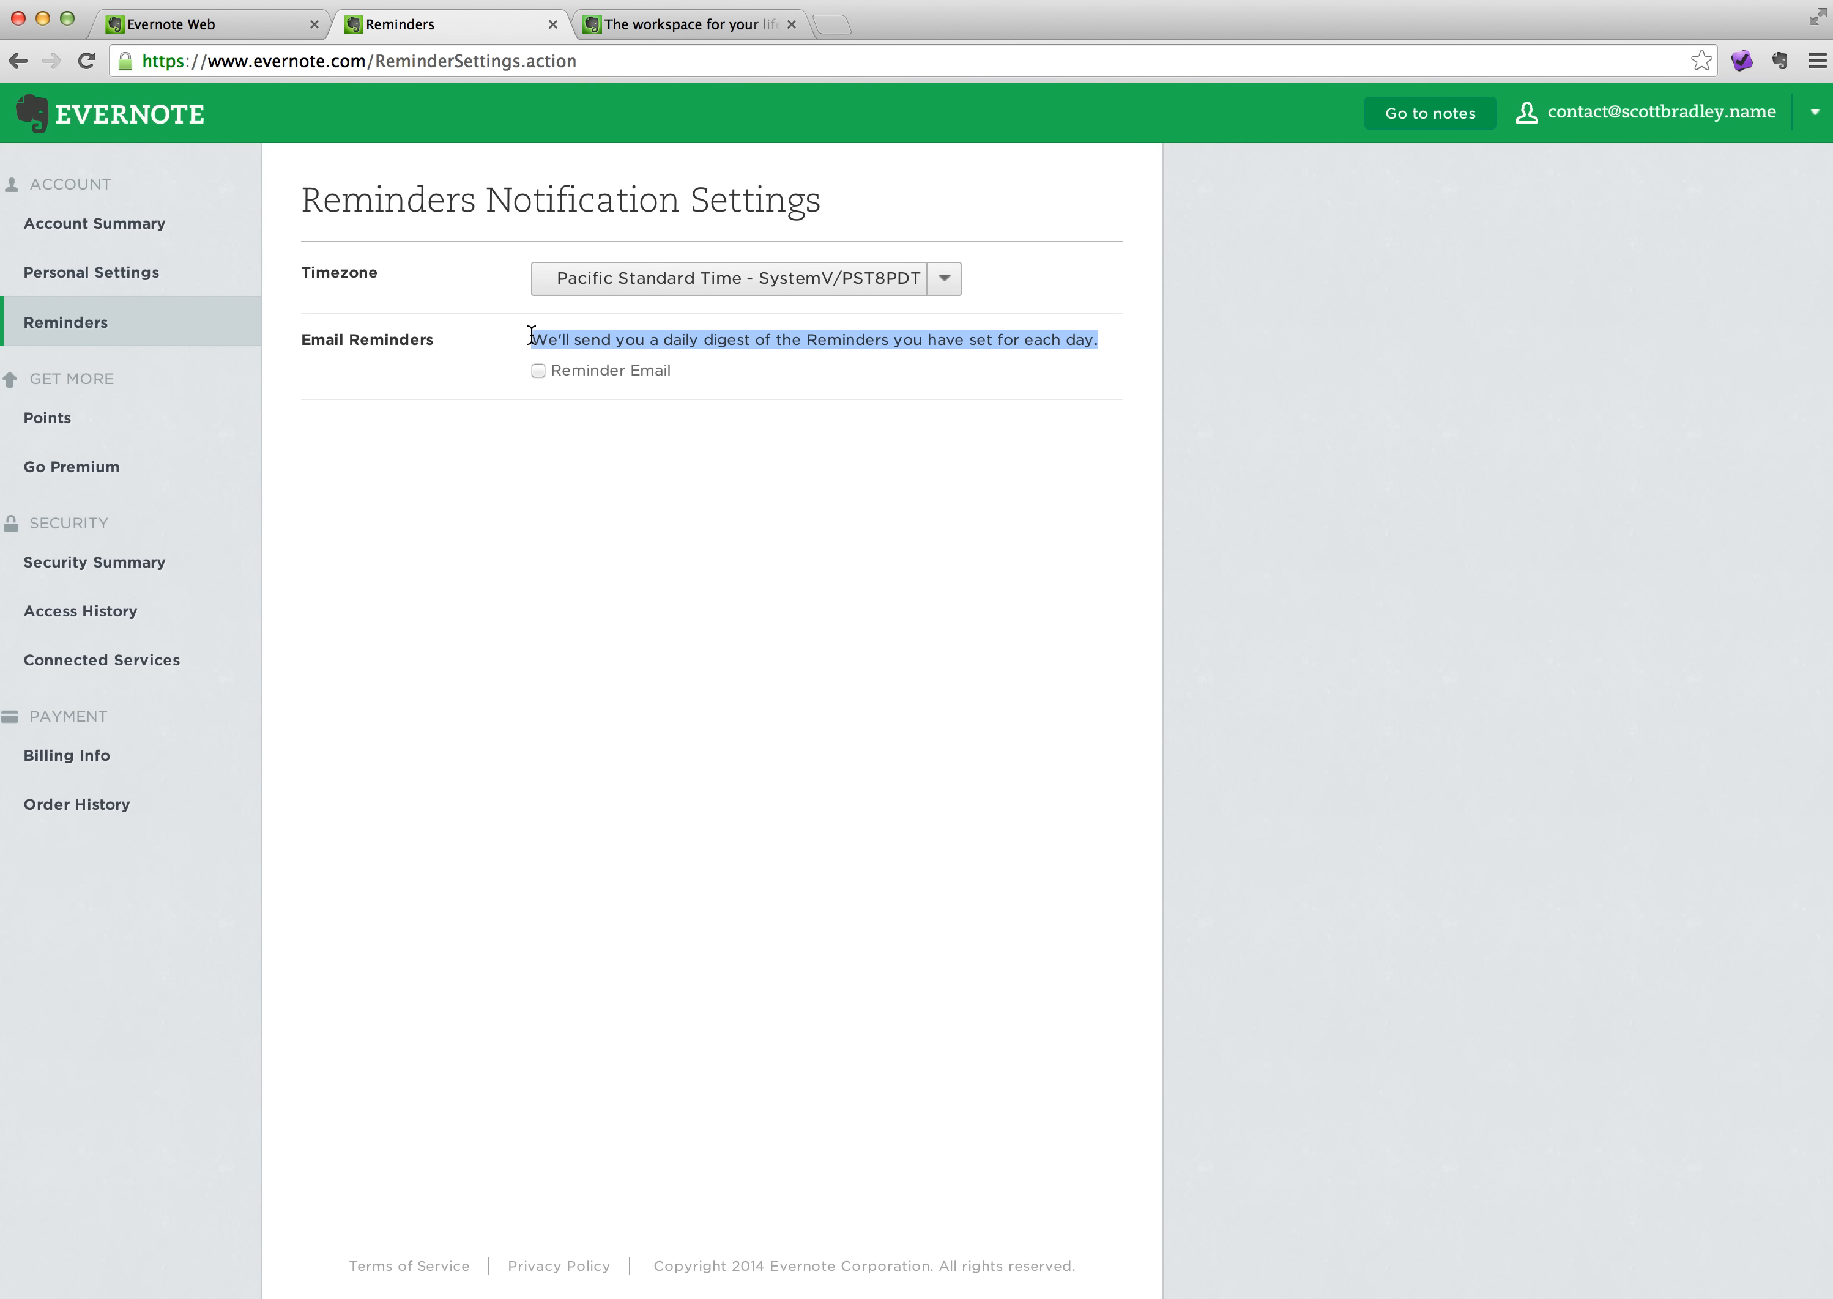
left_click(101, 659)
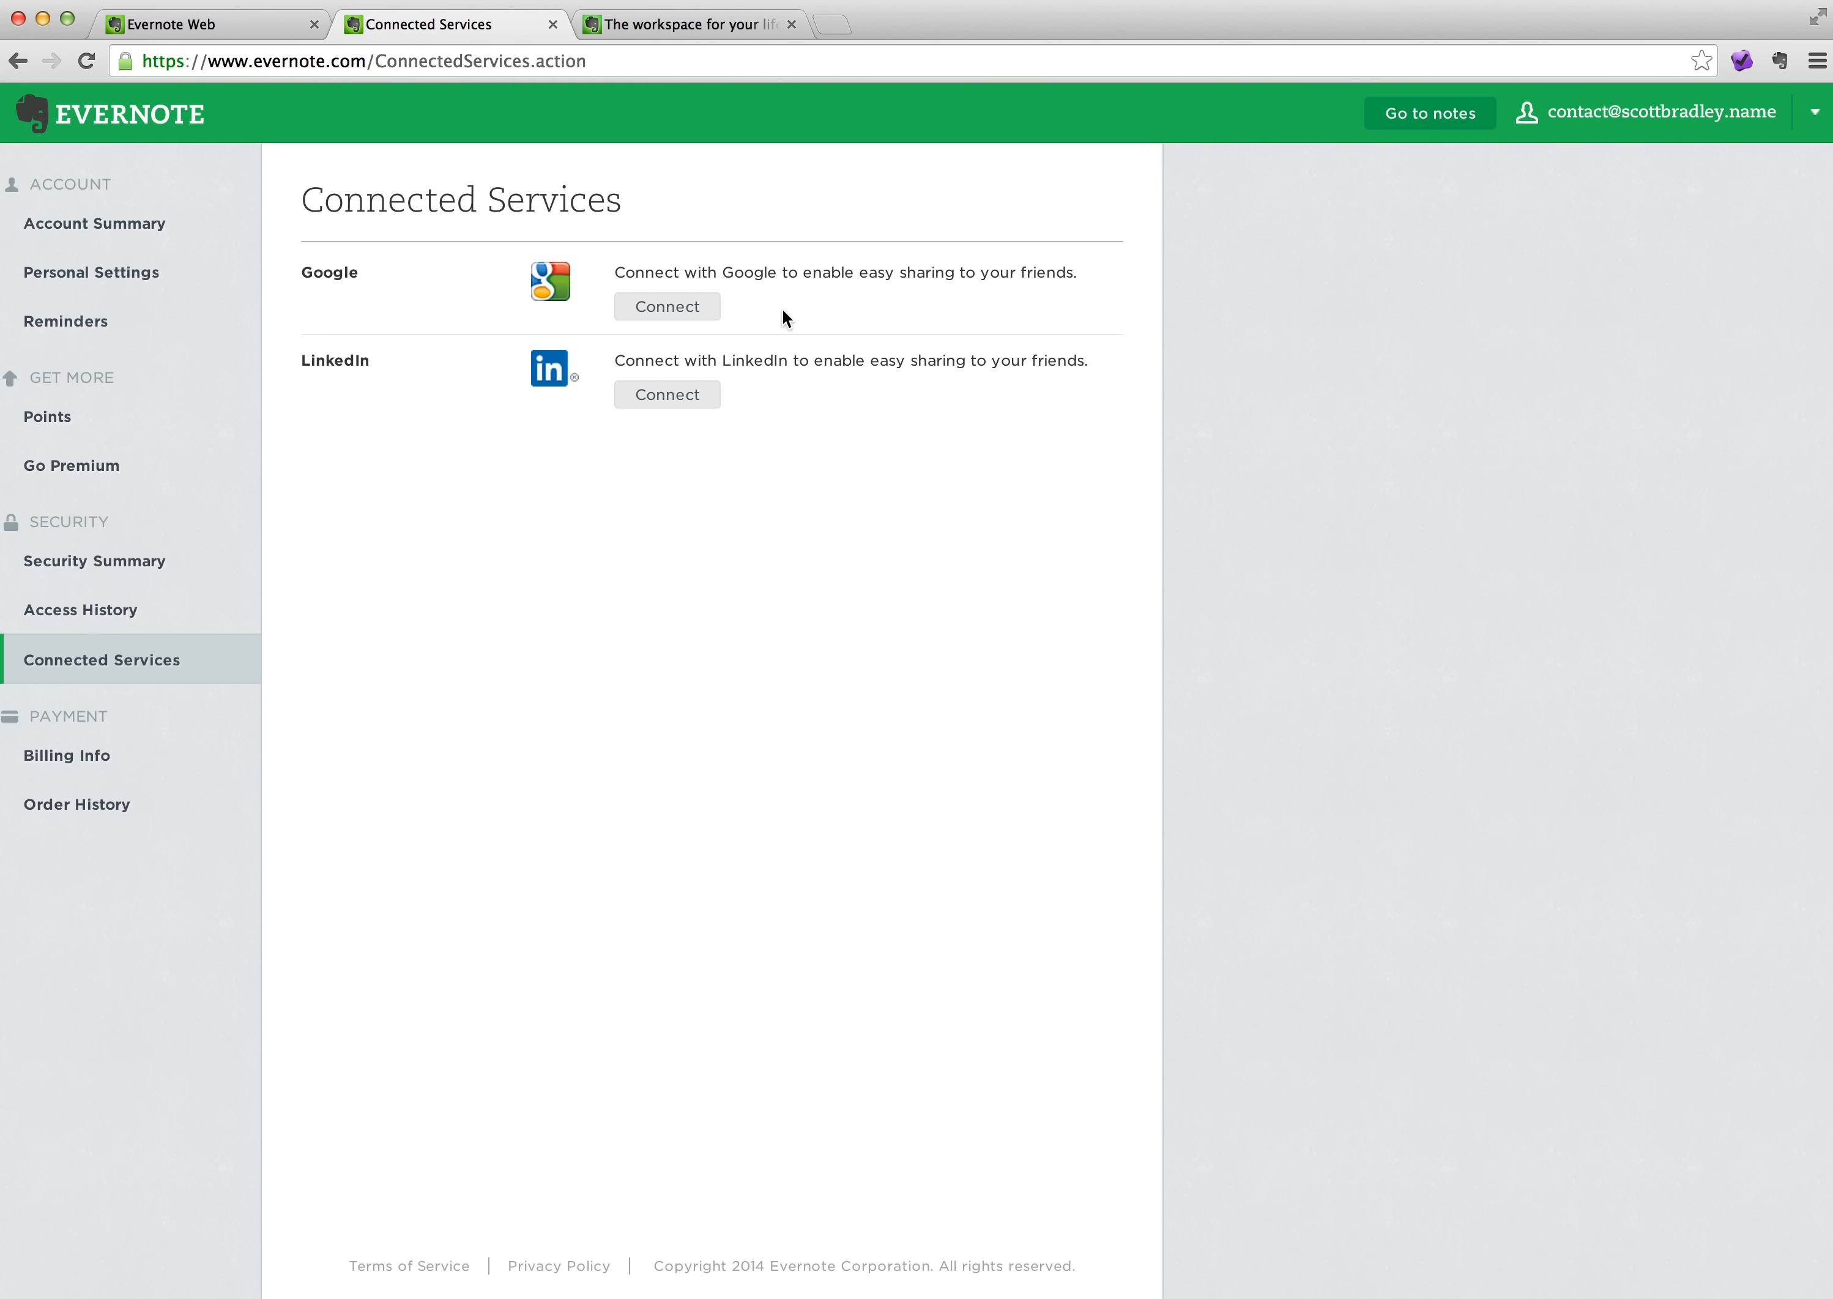
Return to Evernote Web and open the note "title" from the notes list
left_click(169, 24)
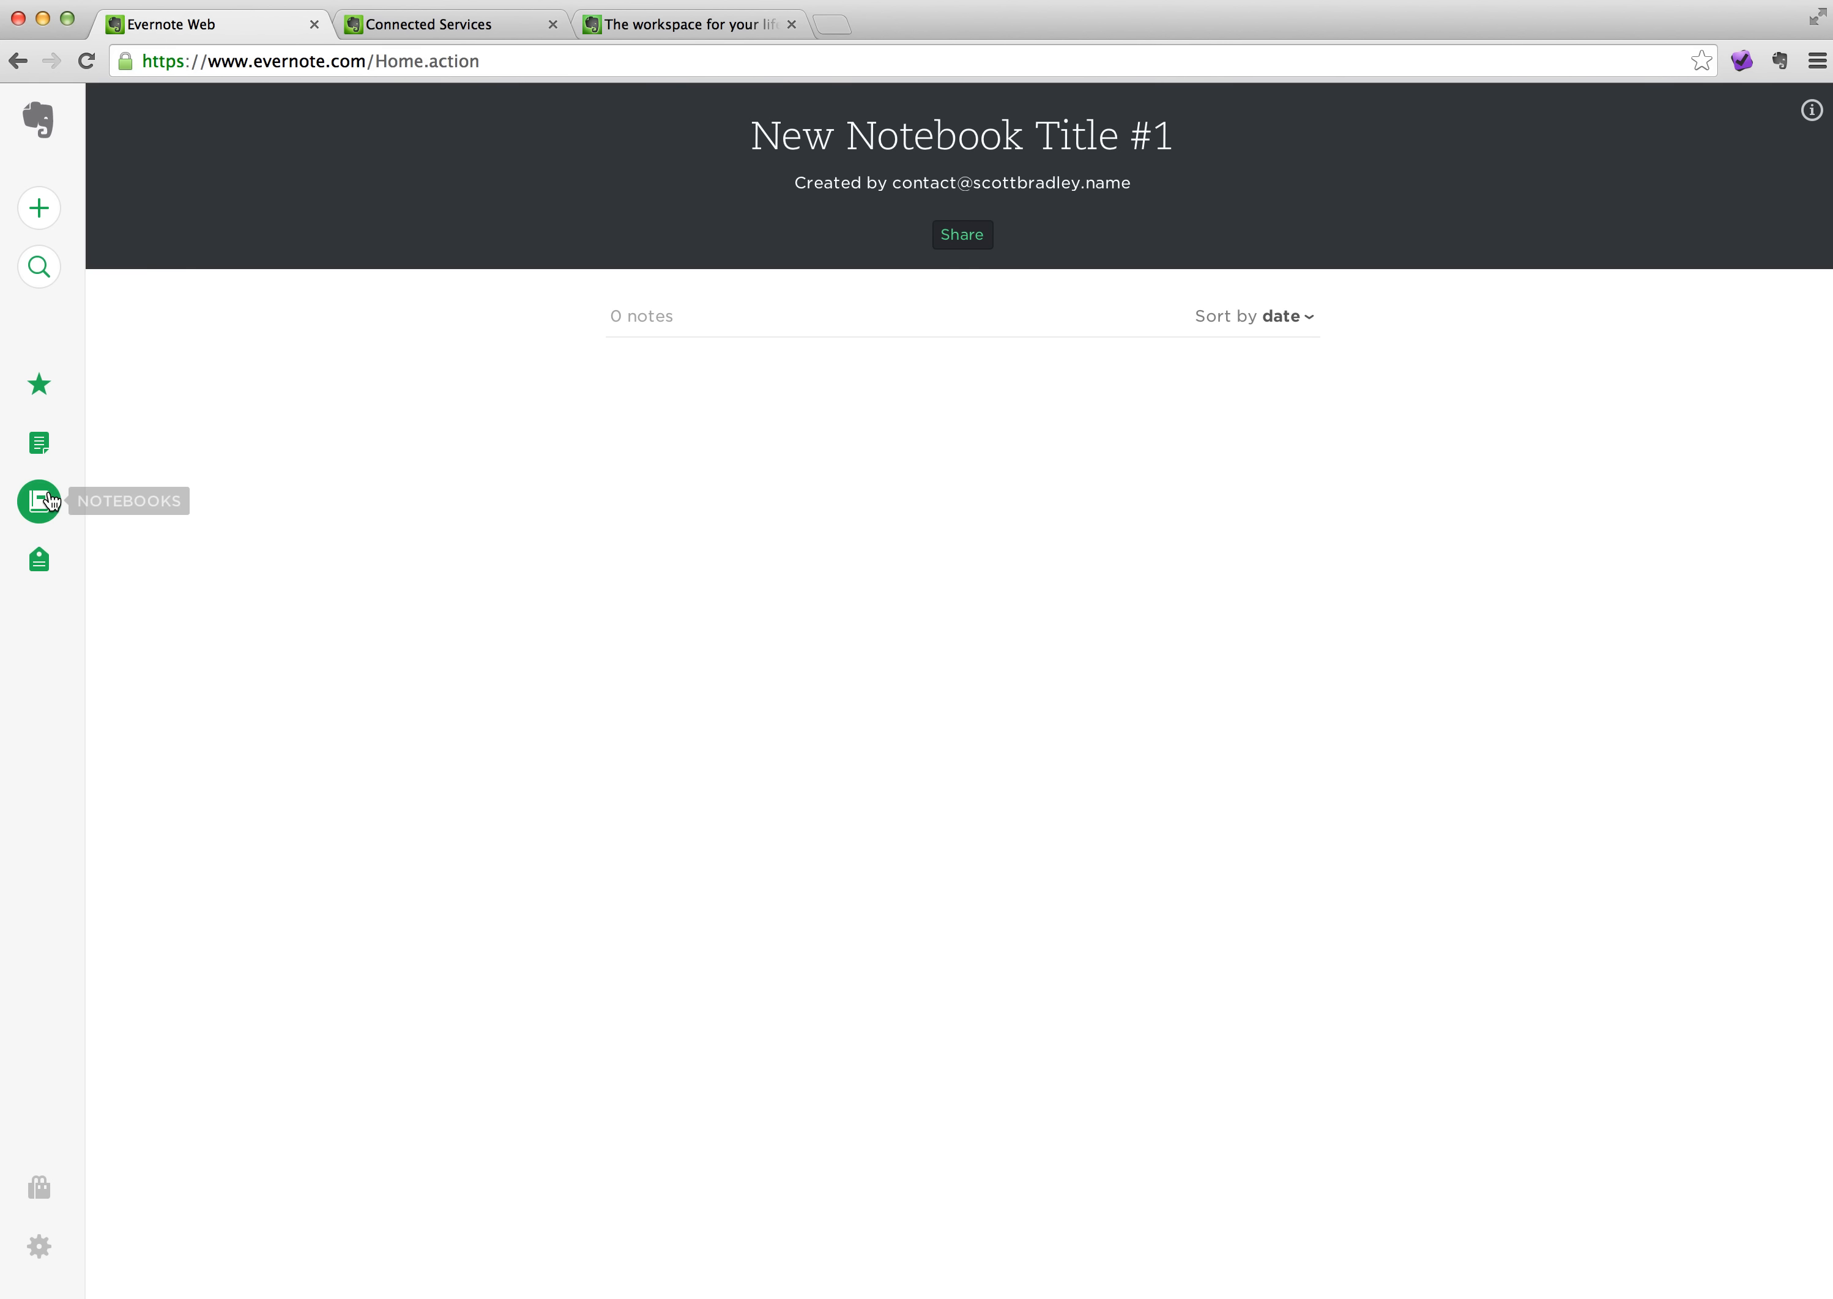
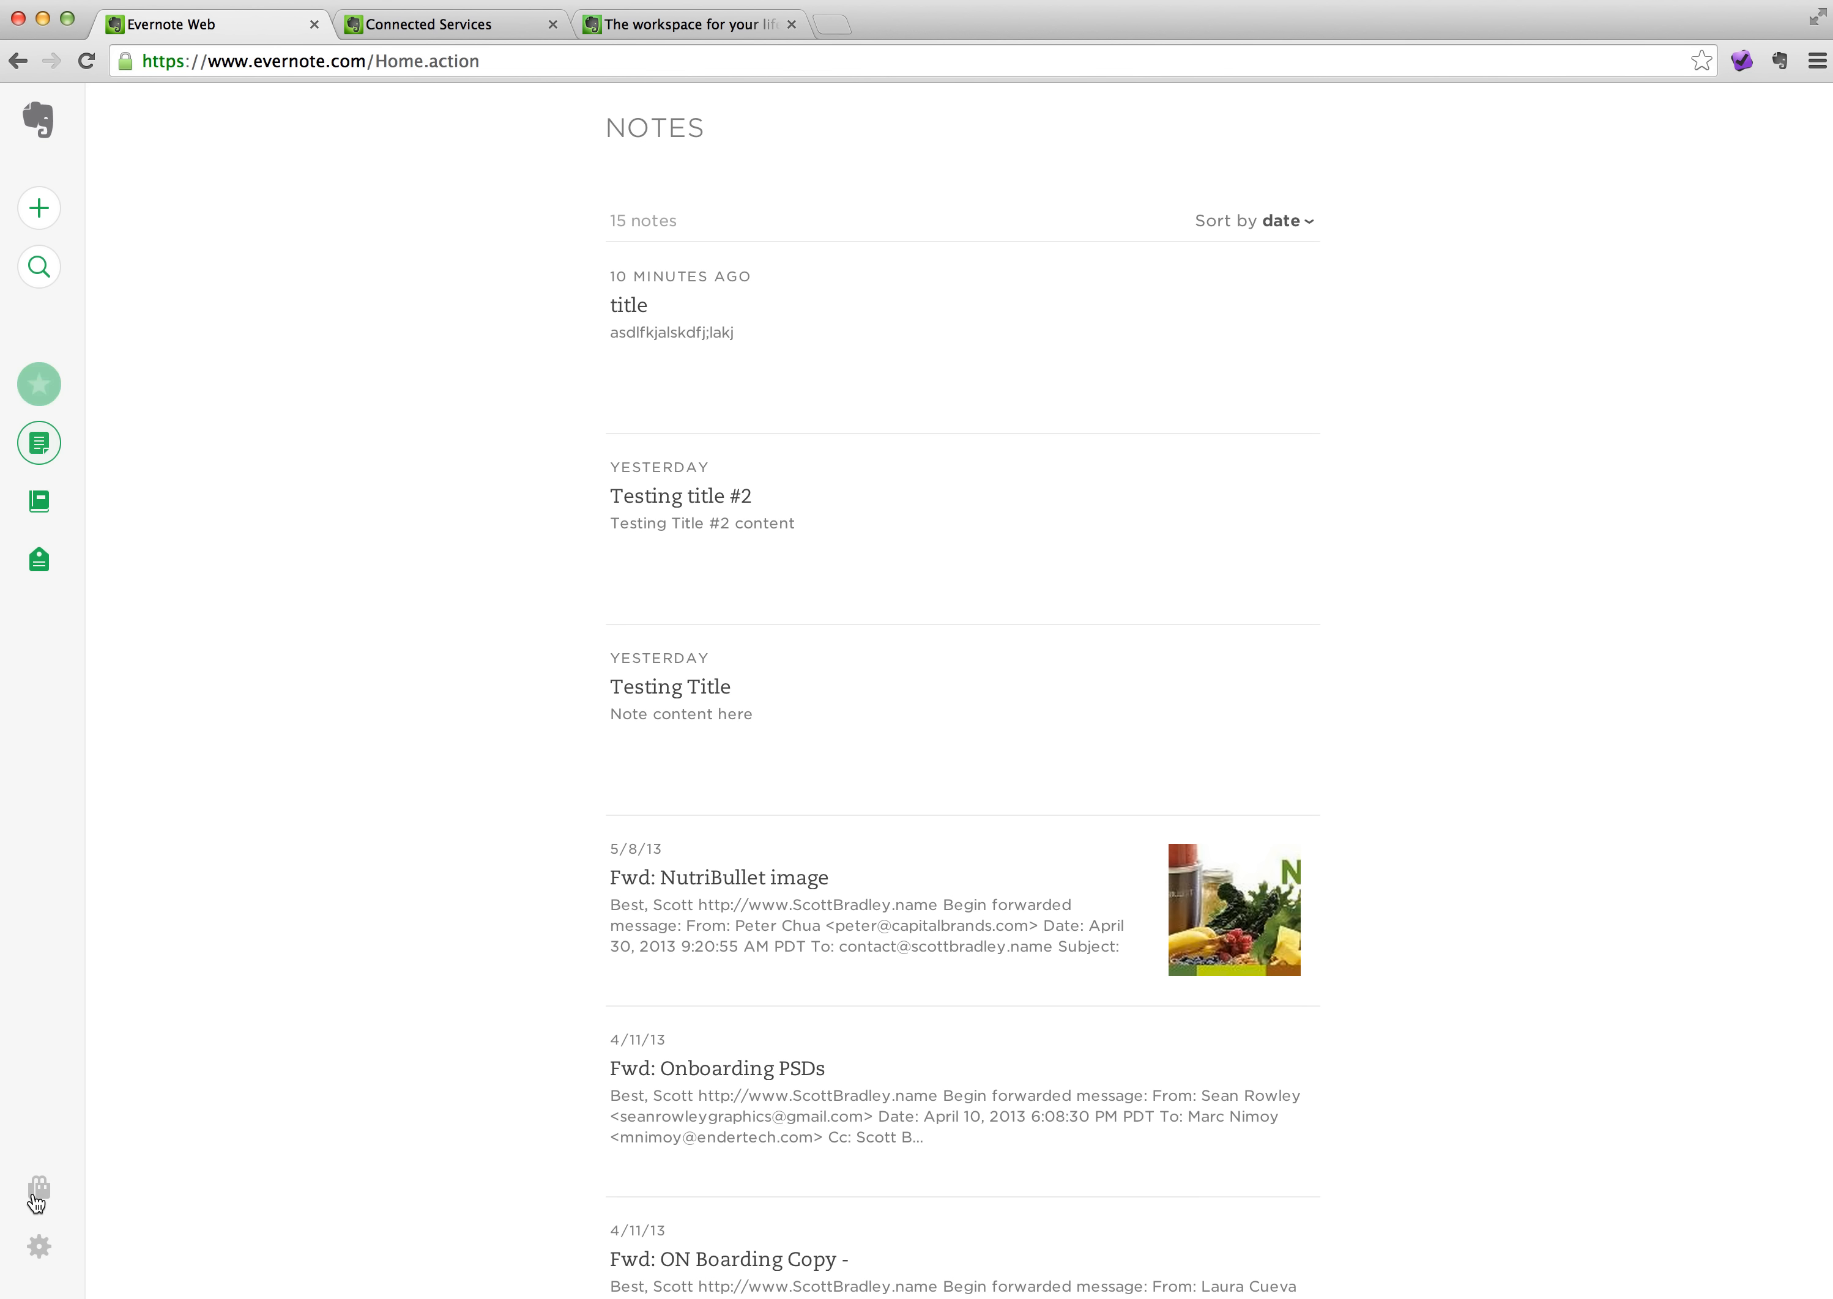
left_click(871, 360)
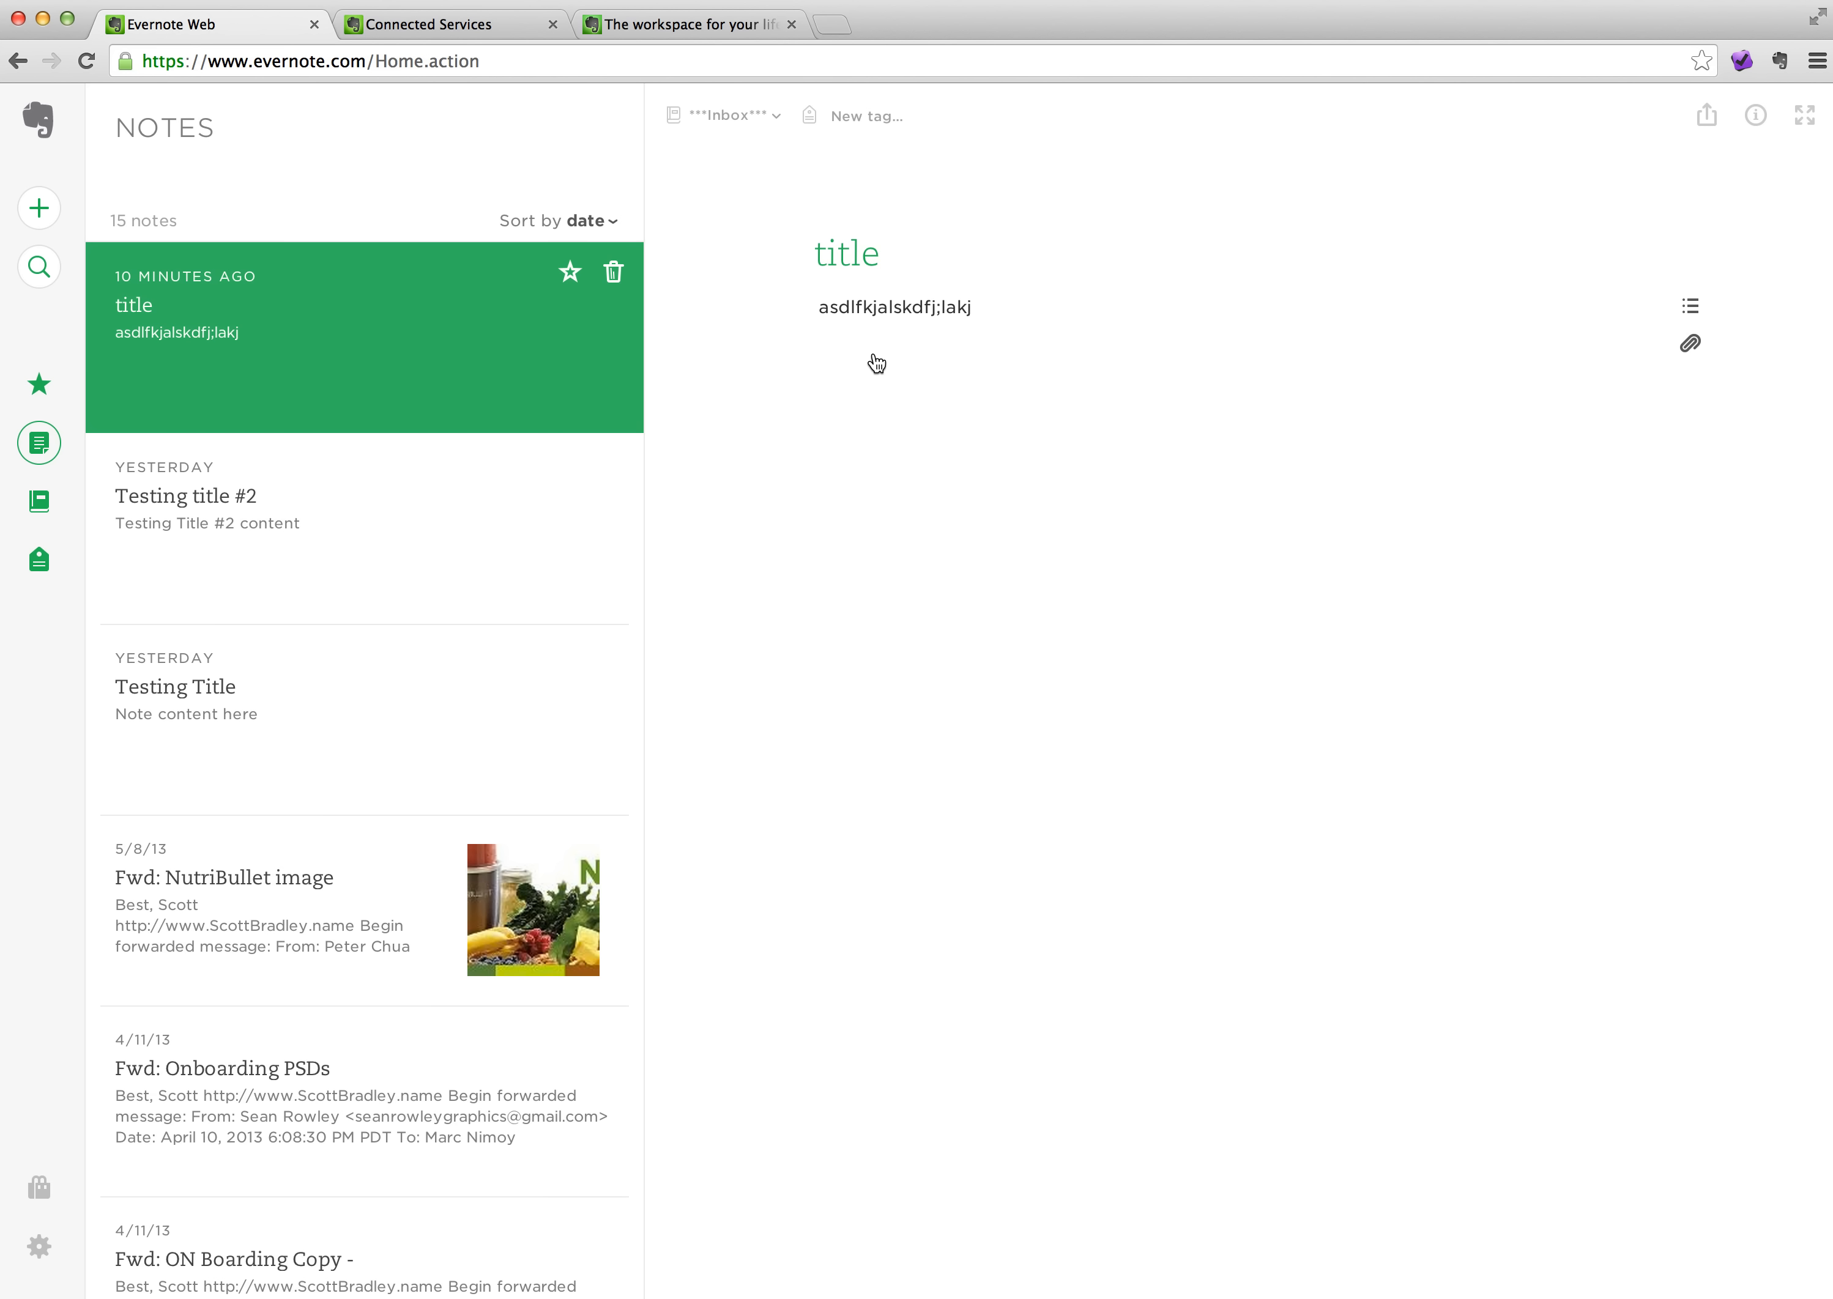
left_click(877, 364)
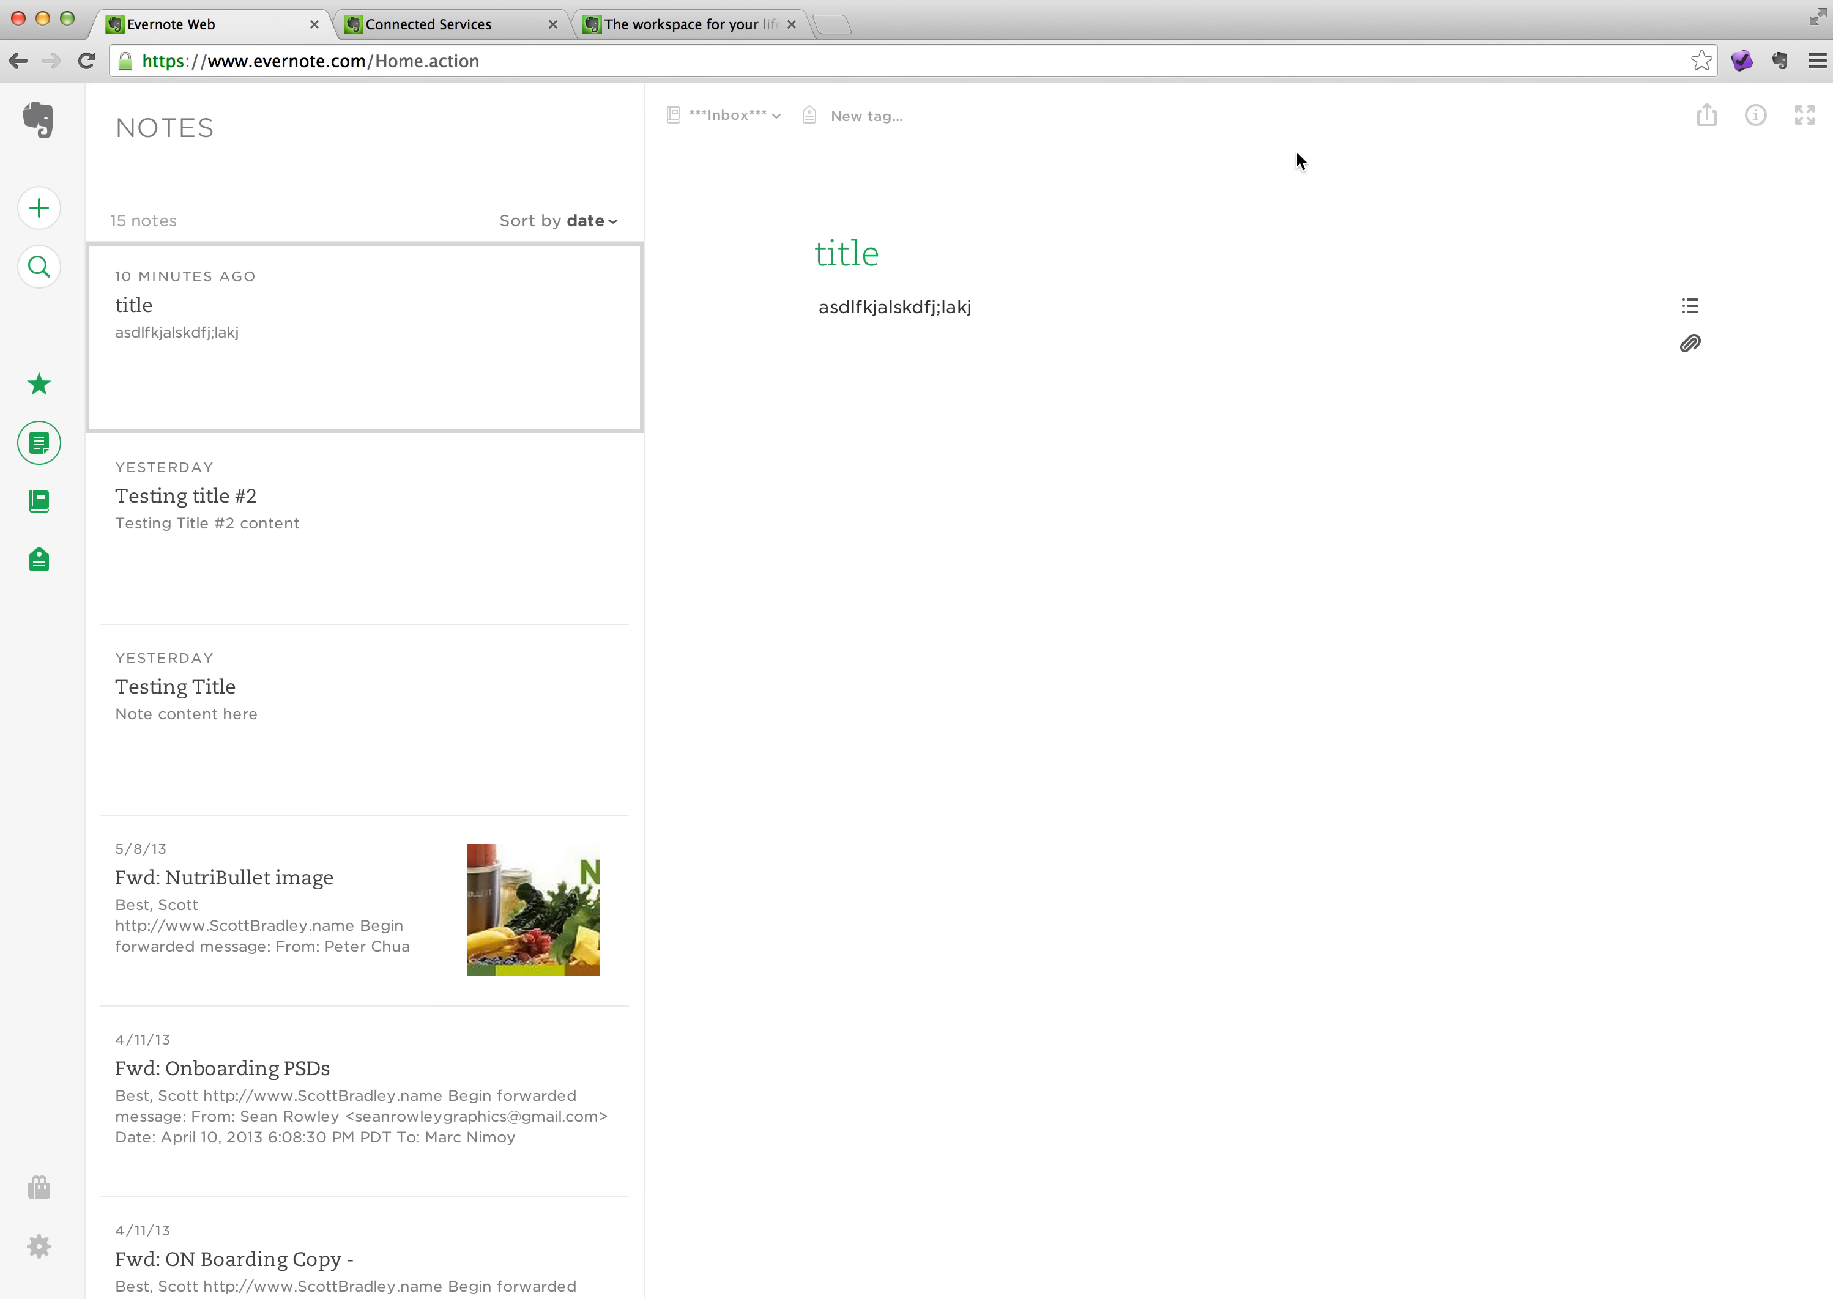
left_click(226, 360)
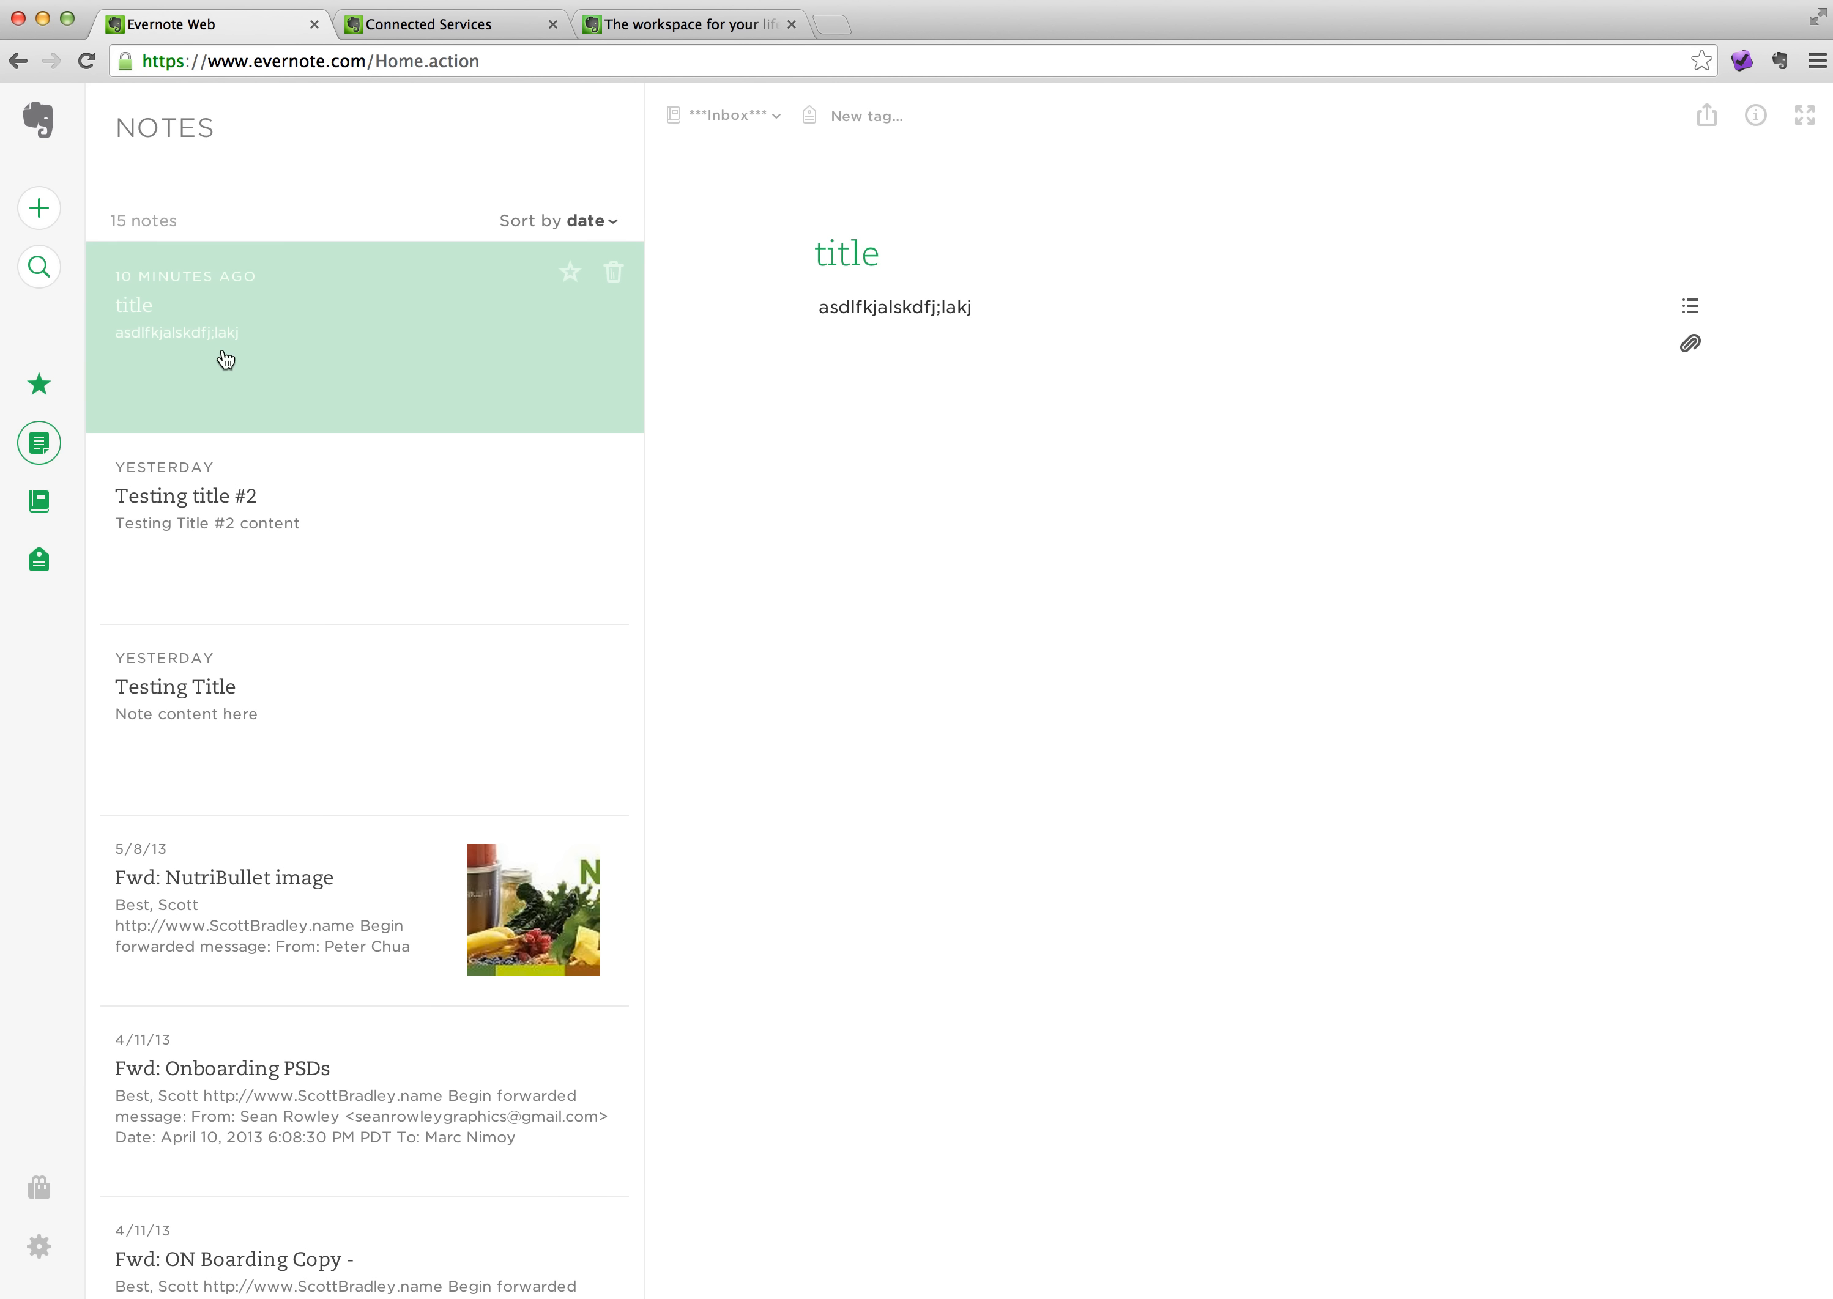
left_click(781, 335)
View the notebook choices and the sharing options of the note "title" without changing them
left_click(727, 116)
left_click(253, 302)
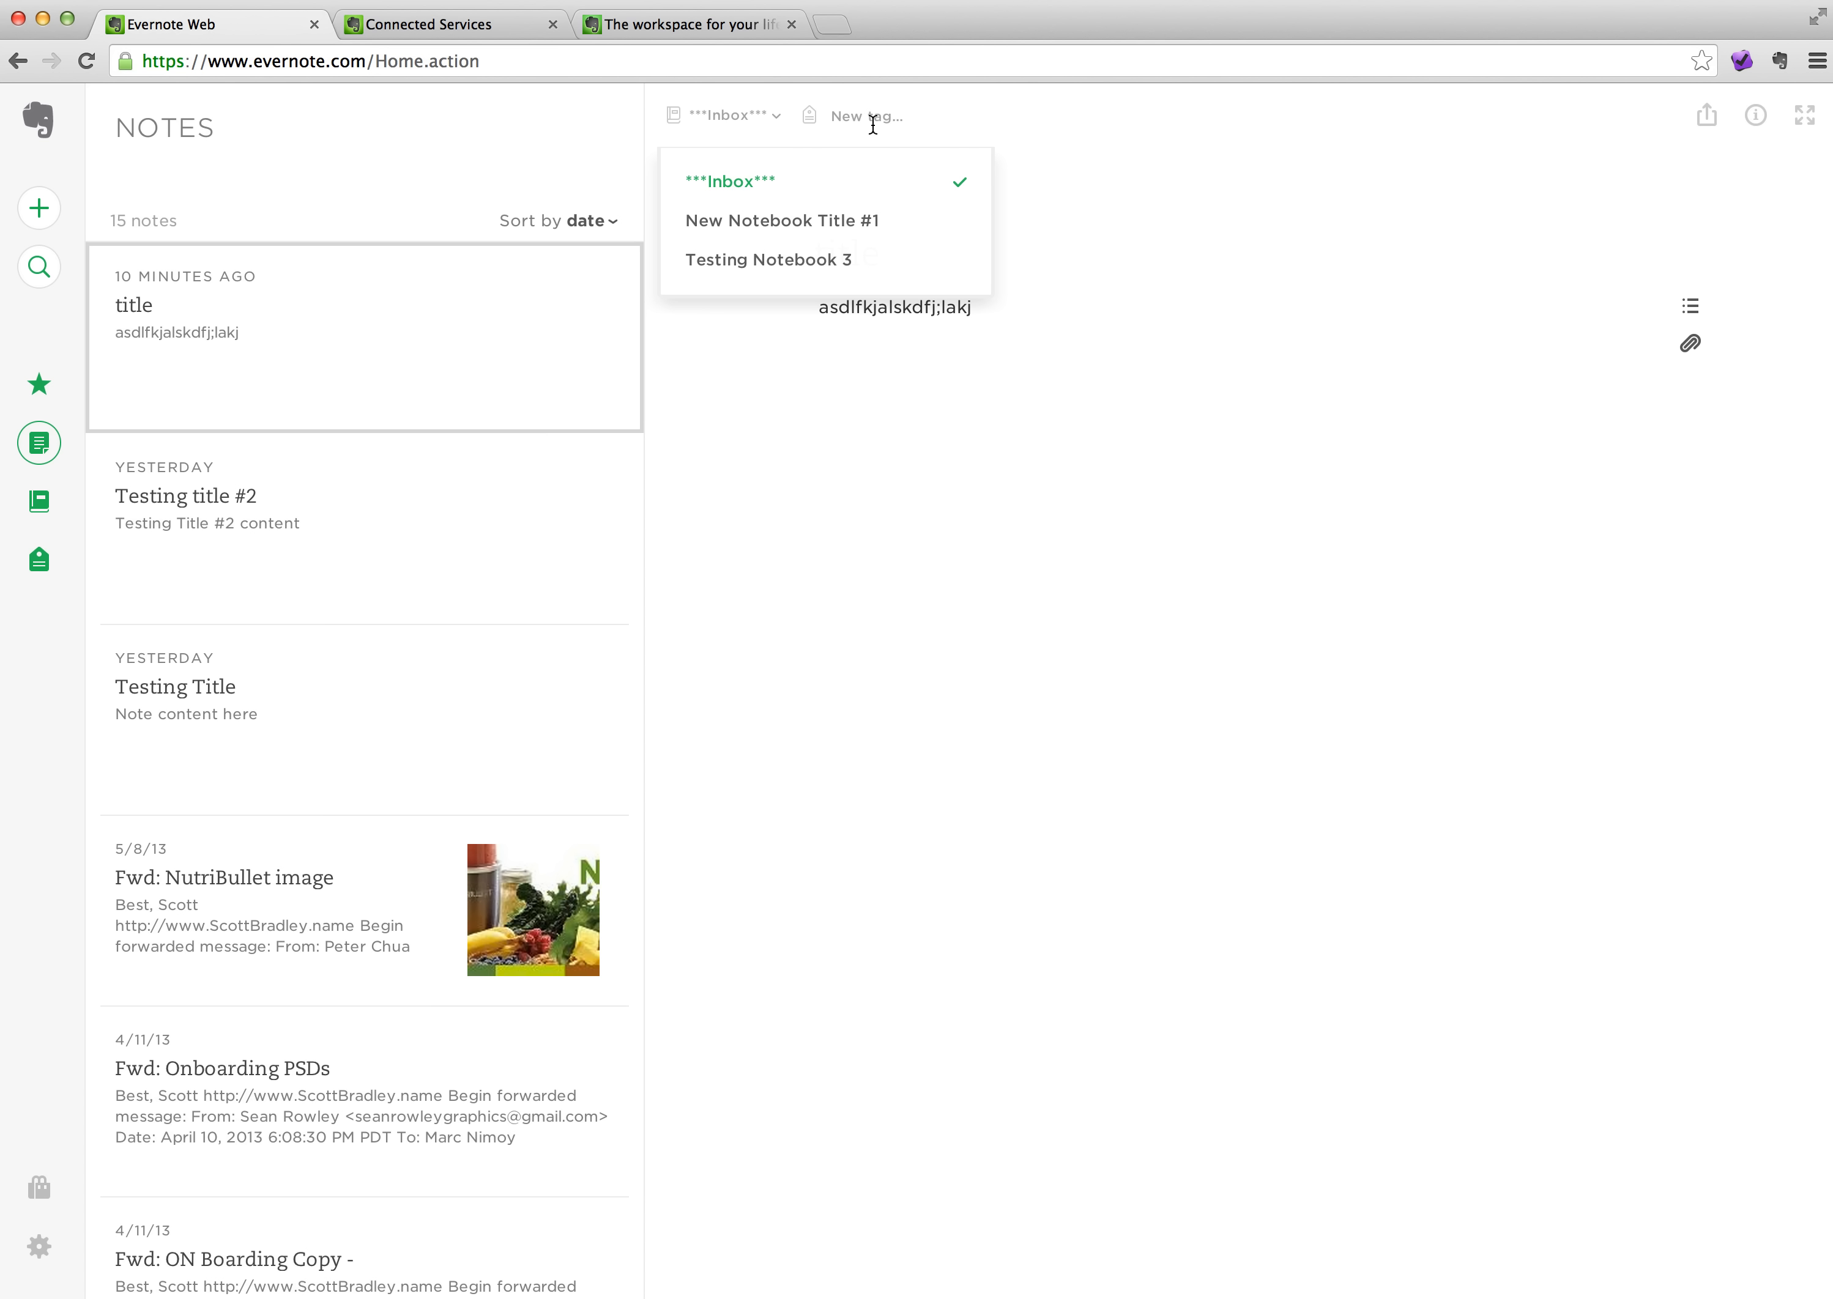
left_click(1083, 722)
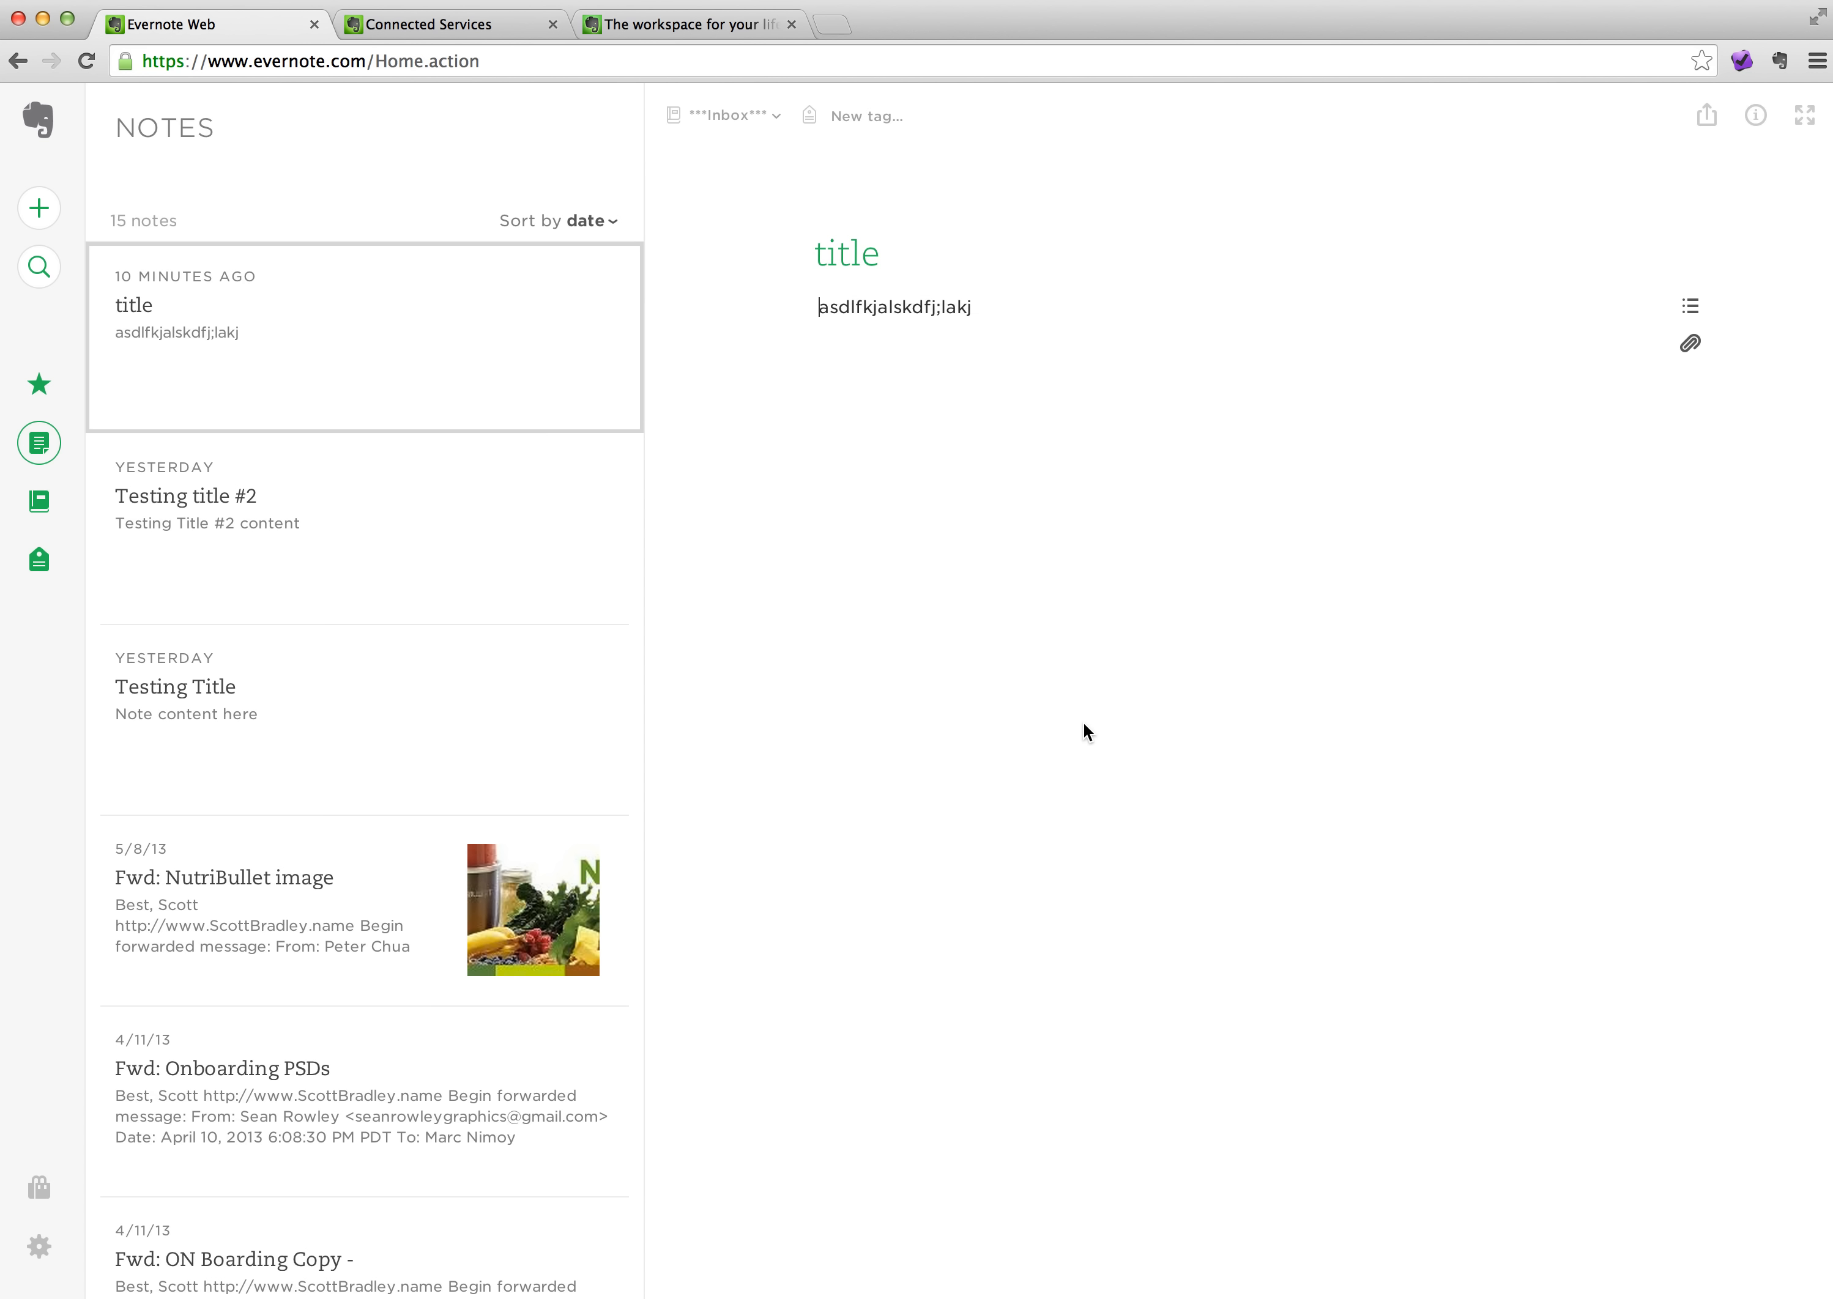
left_click(1707, 134)
left_click(1486, 523)
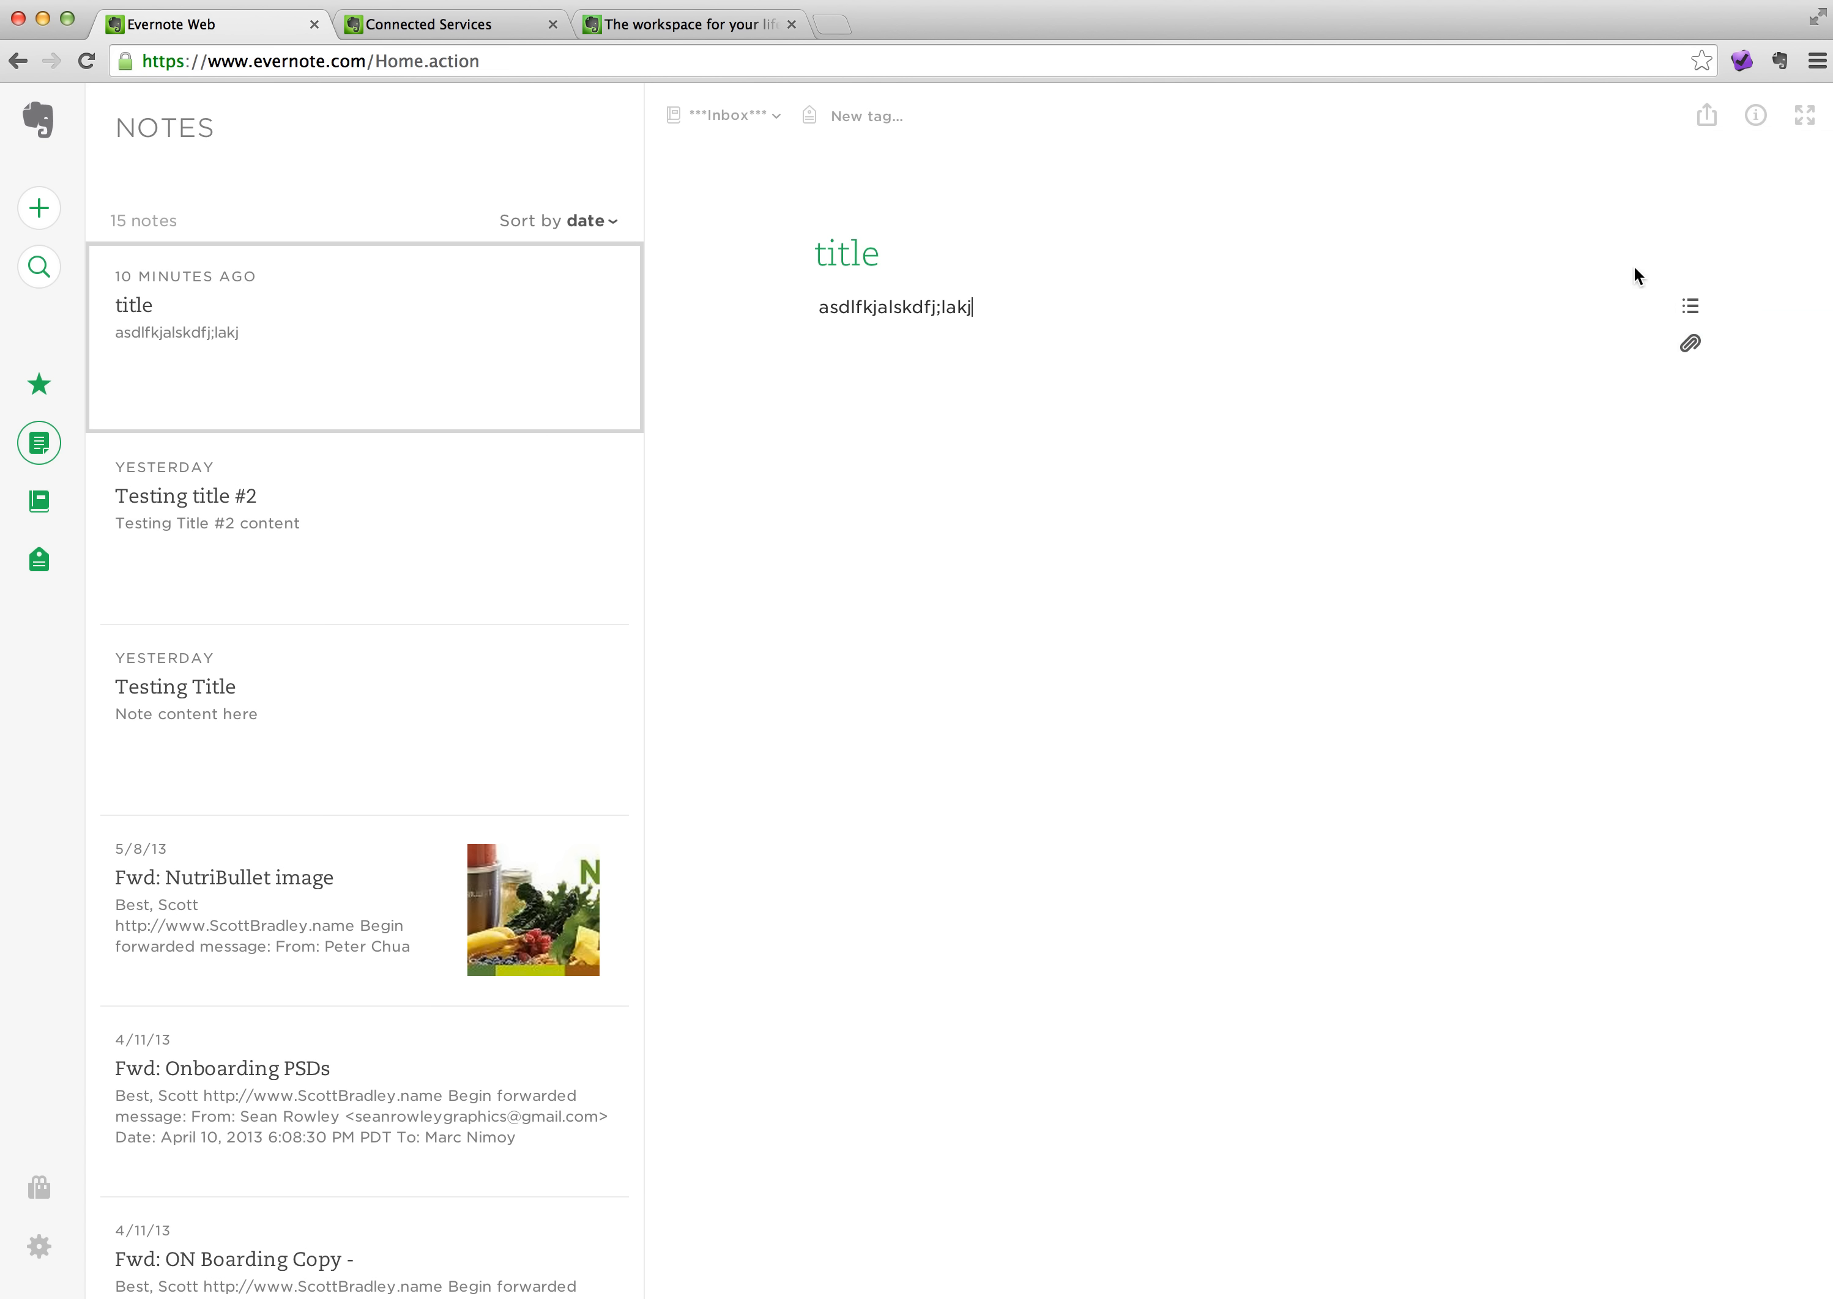
View the info of the note "title" without saving, and expand the note to full screen and back
left_click(1757, 118)
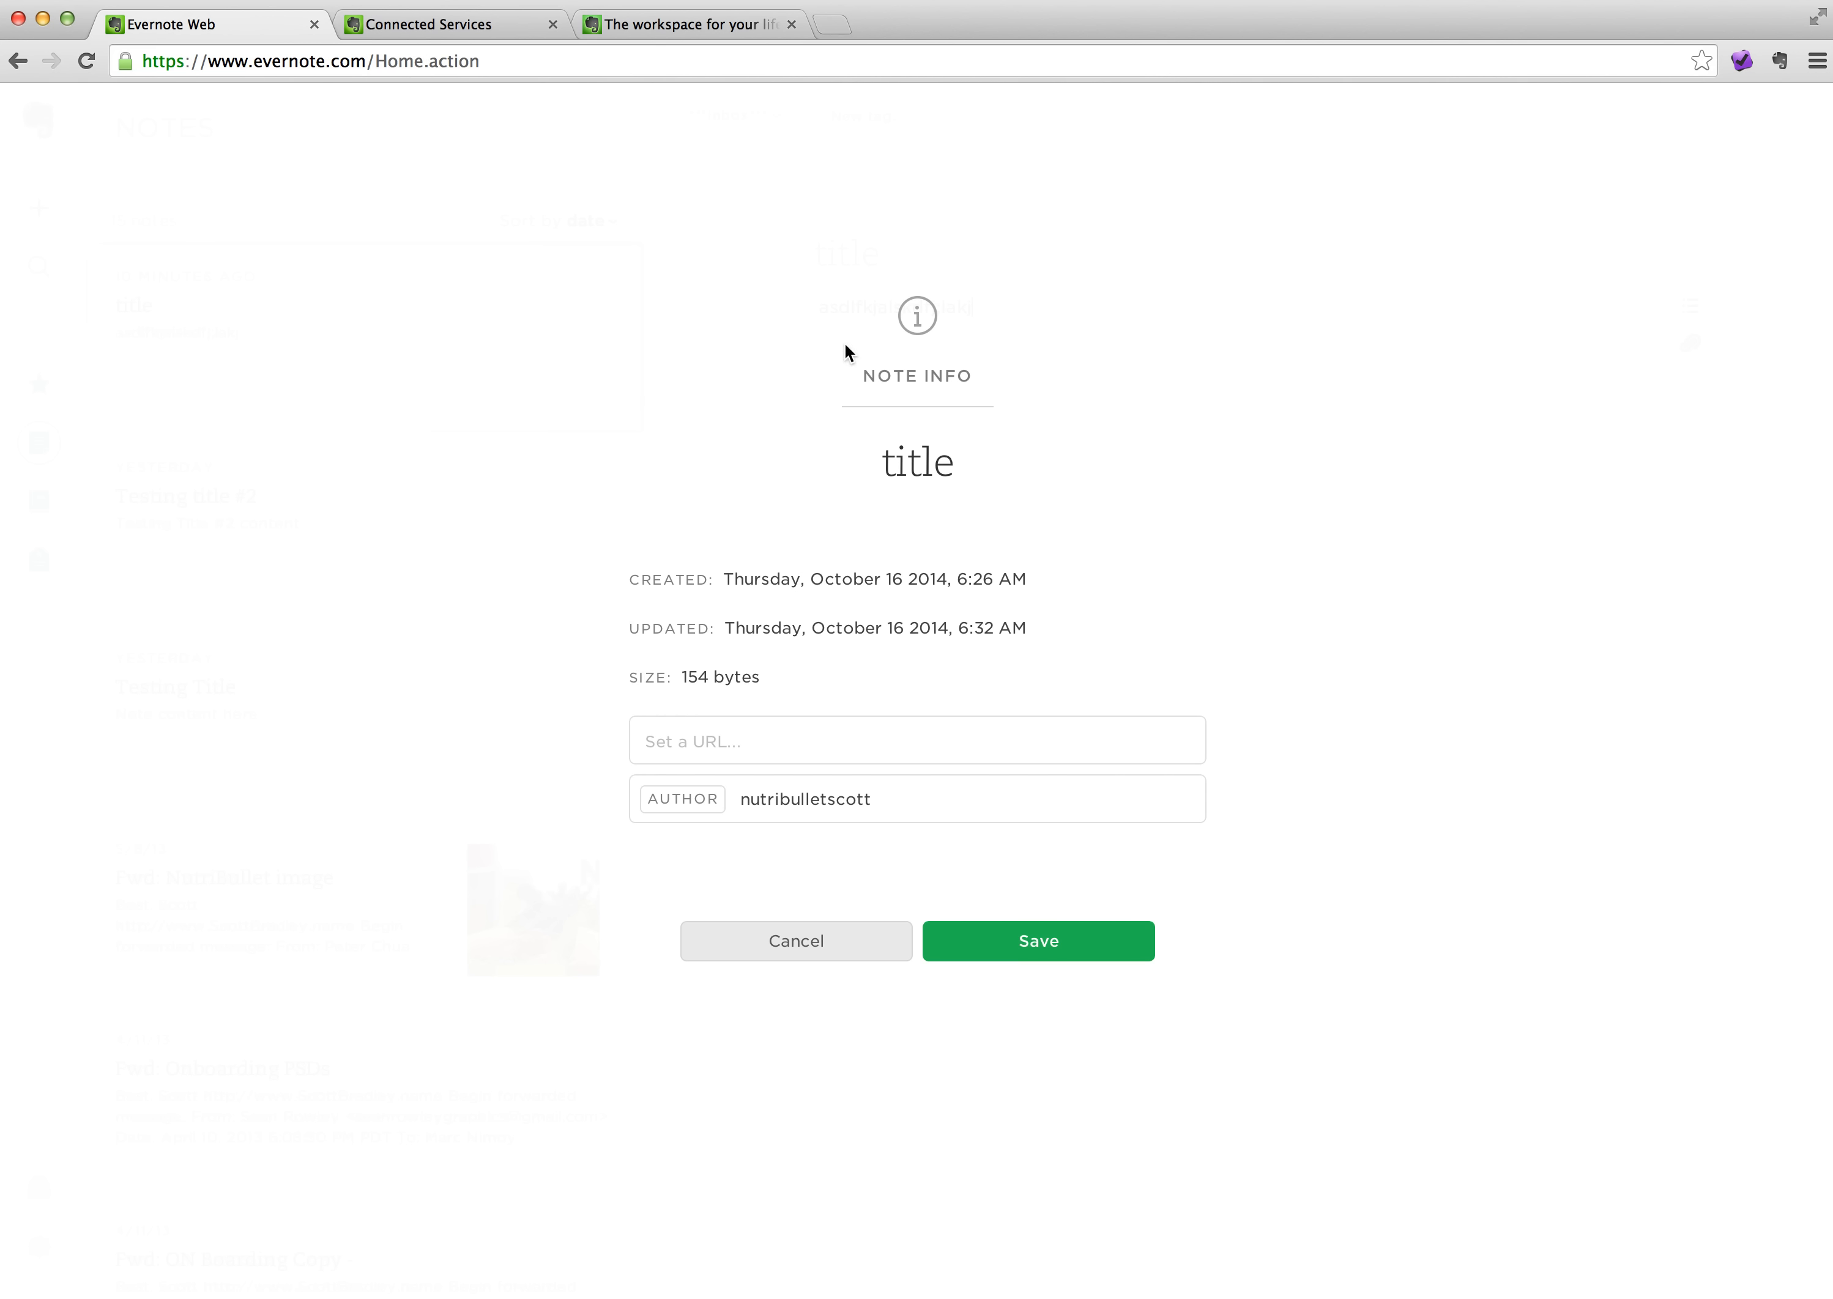
left_click(817, 937)
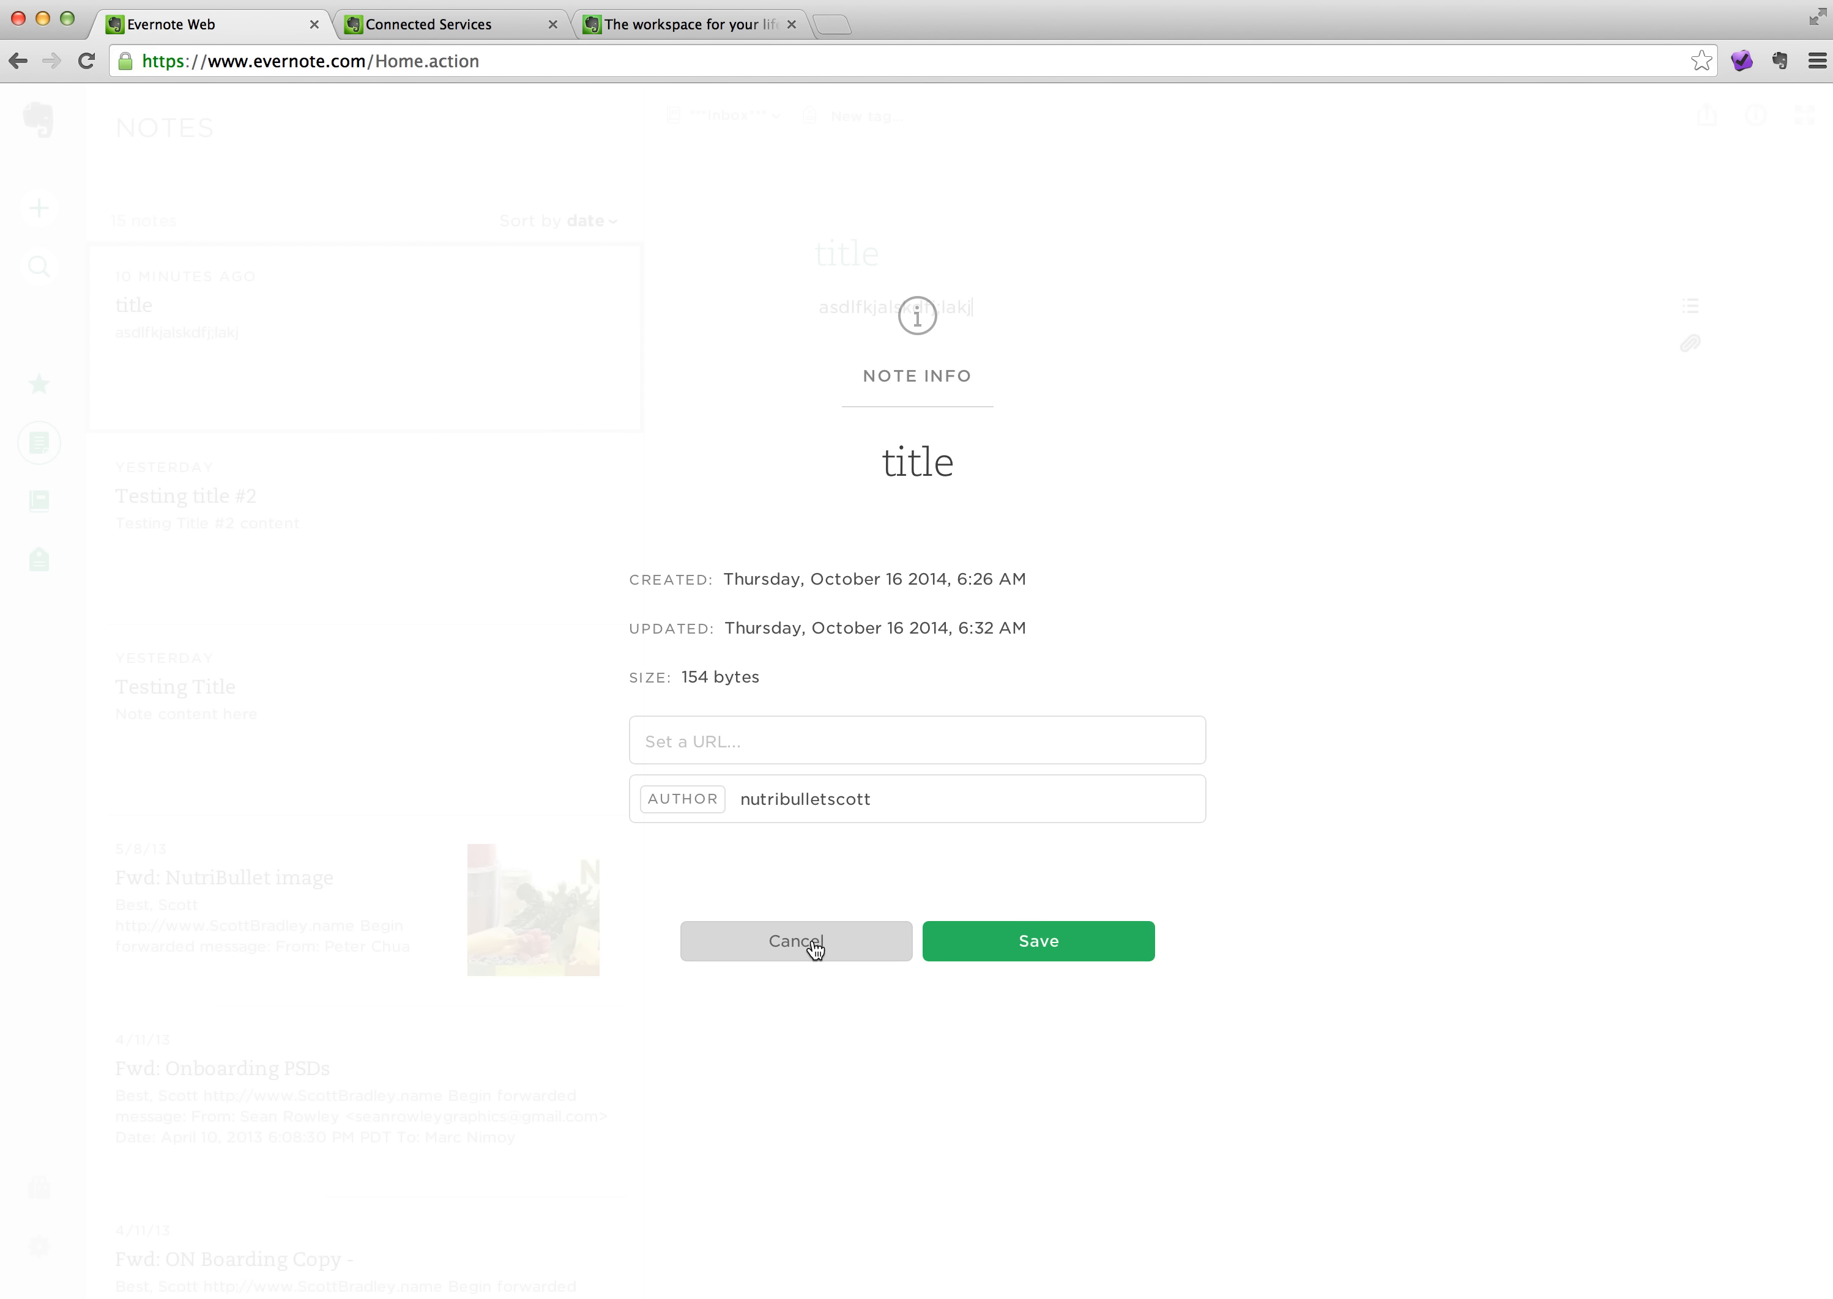
left_click(1807, 118)
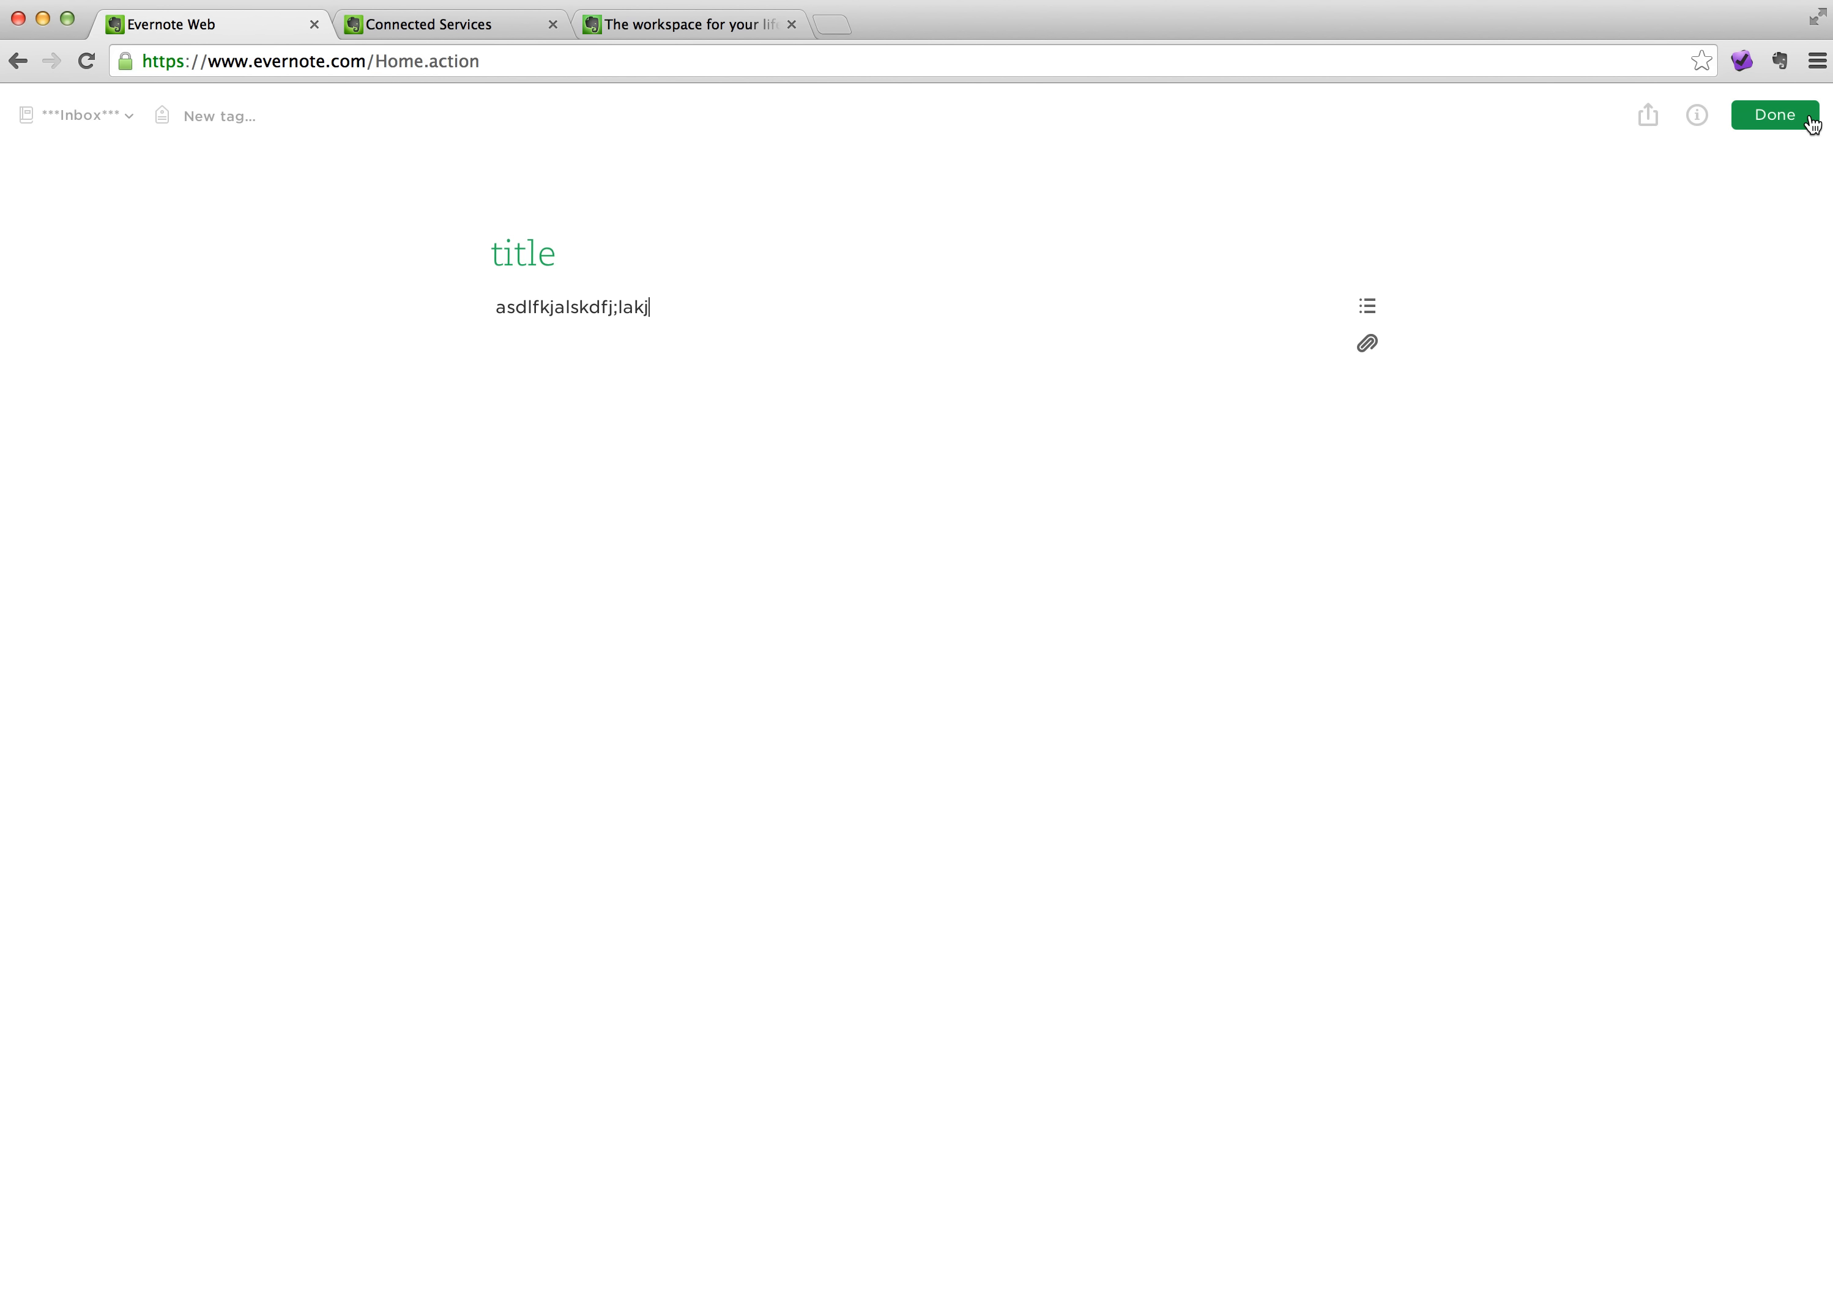
left_click(1754, 121)
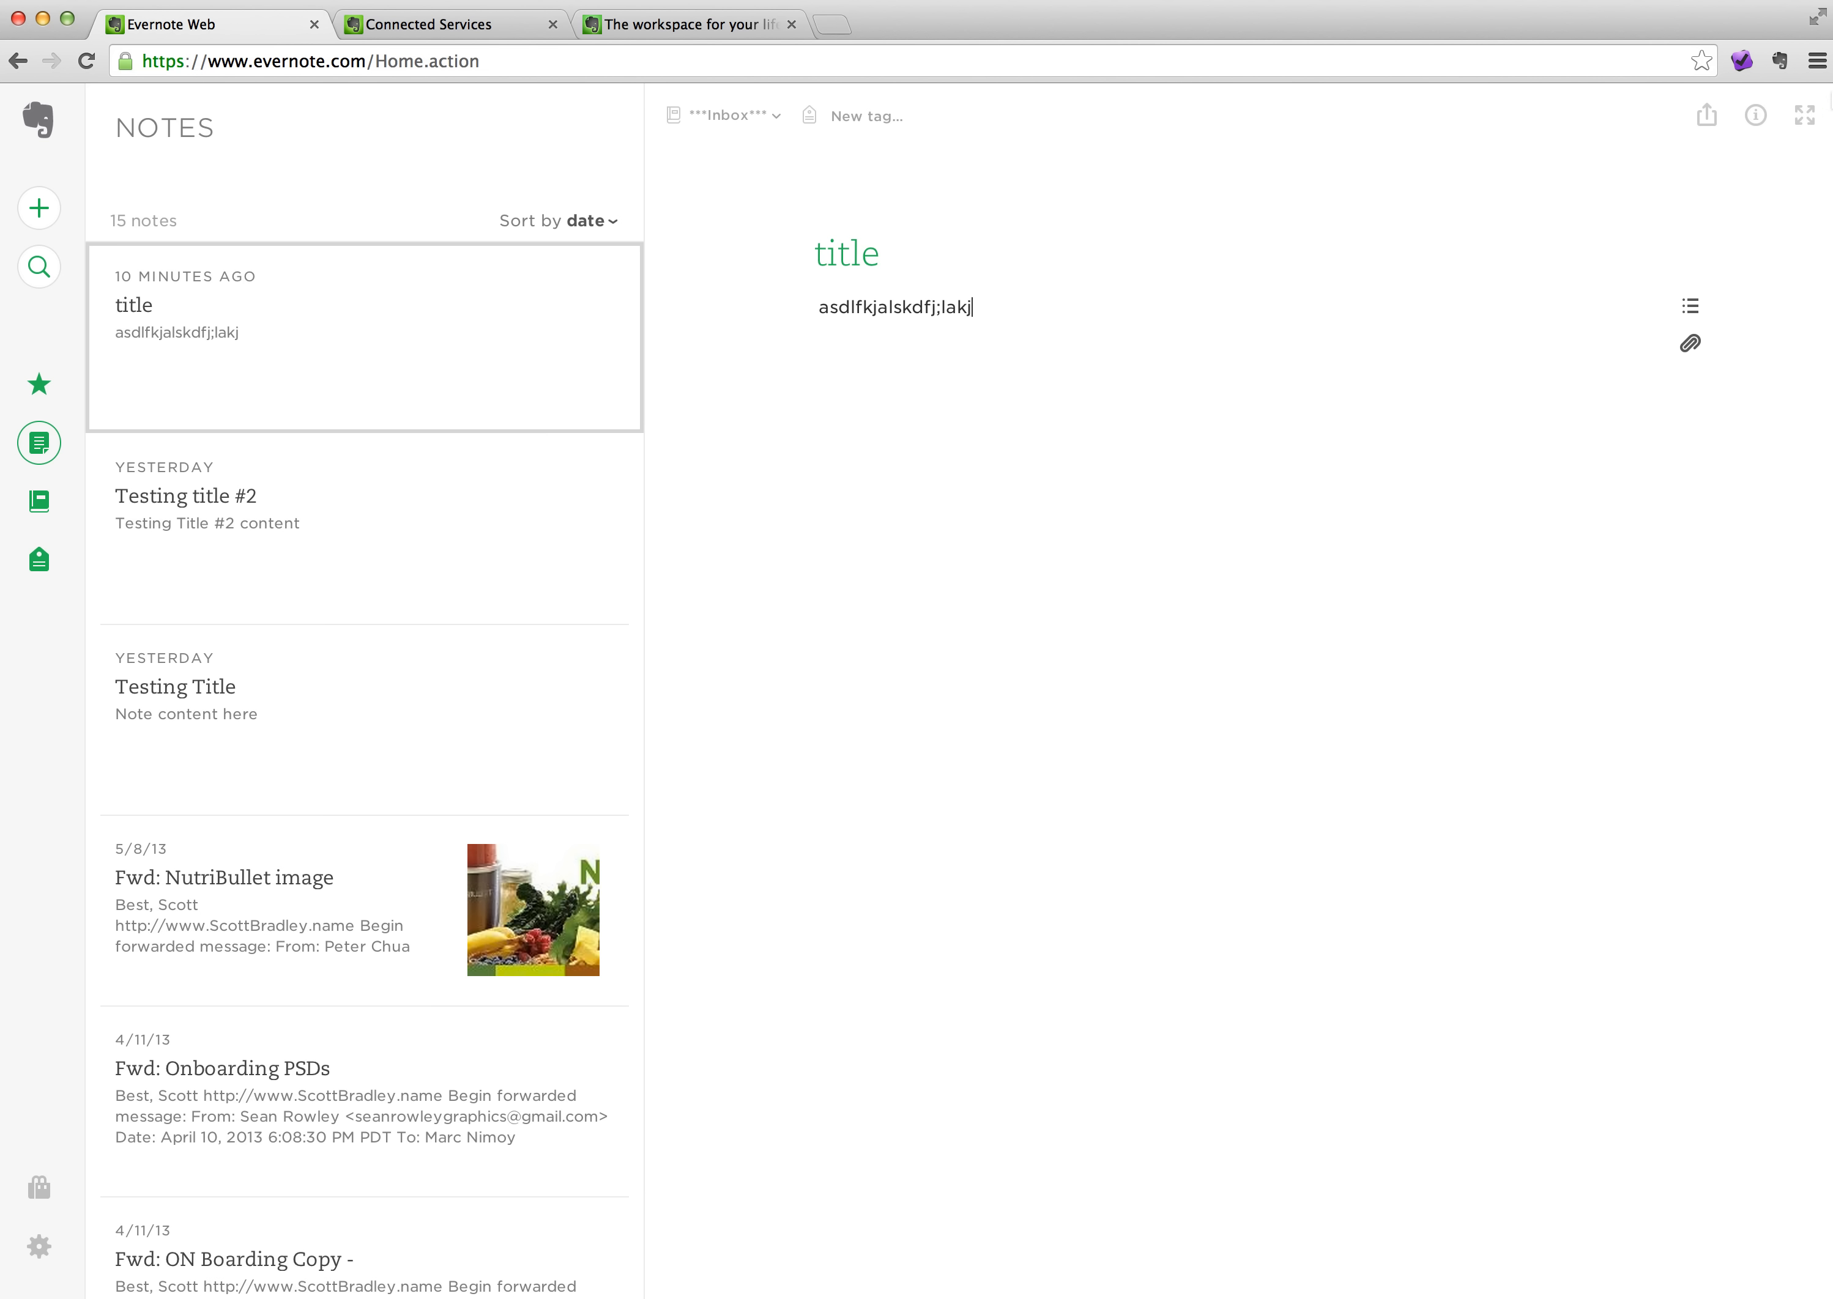
Show the note "title" in full screen once more and return to the view with the notes list
left_click(1801, 129)
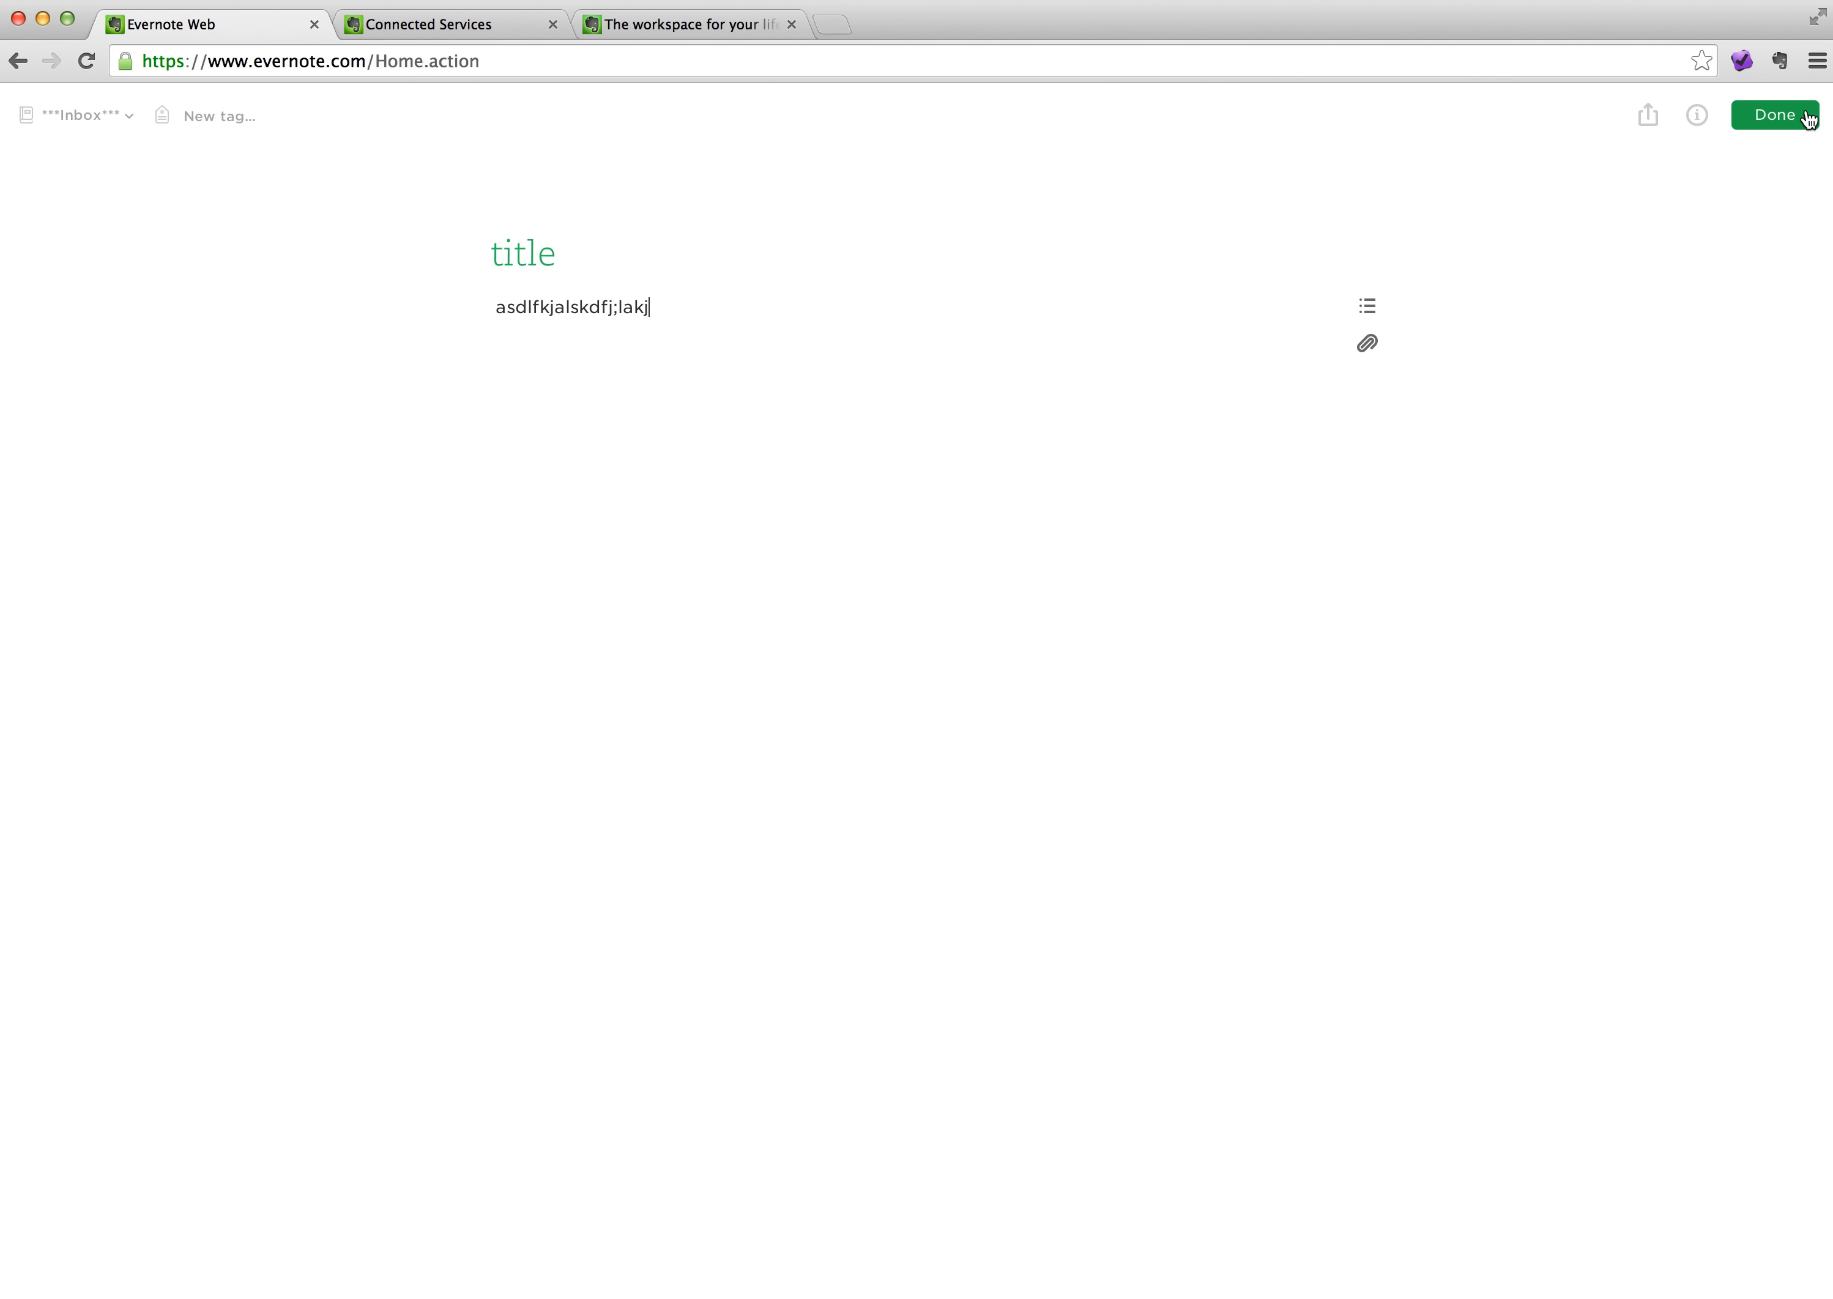
left_click(1774, 123)
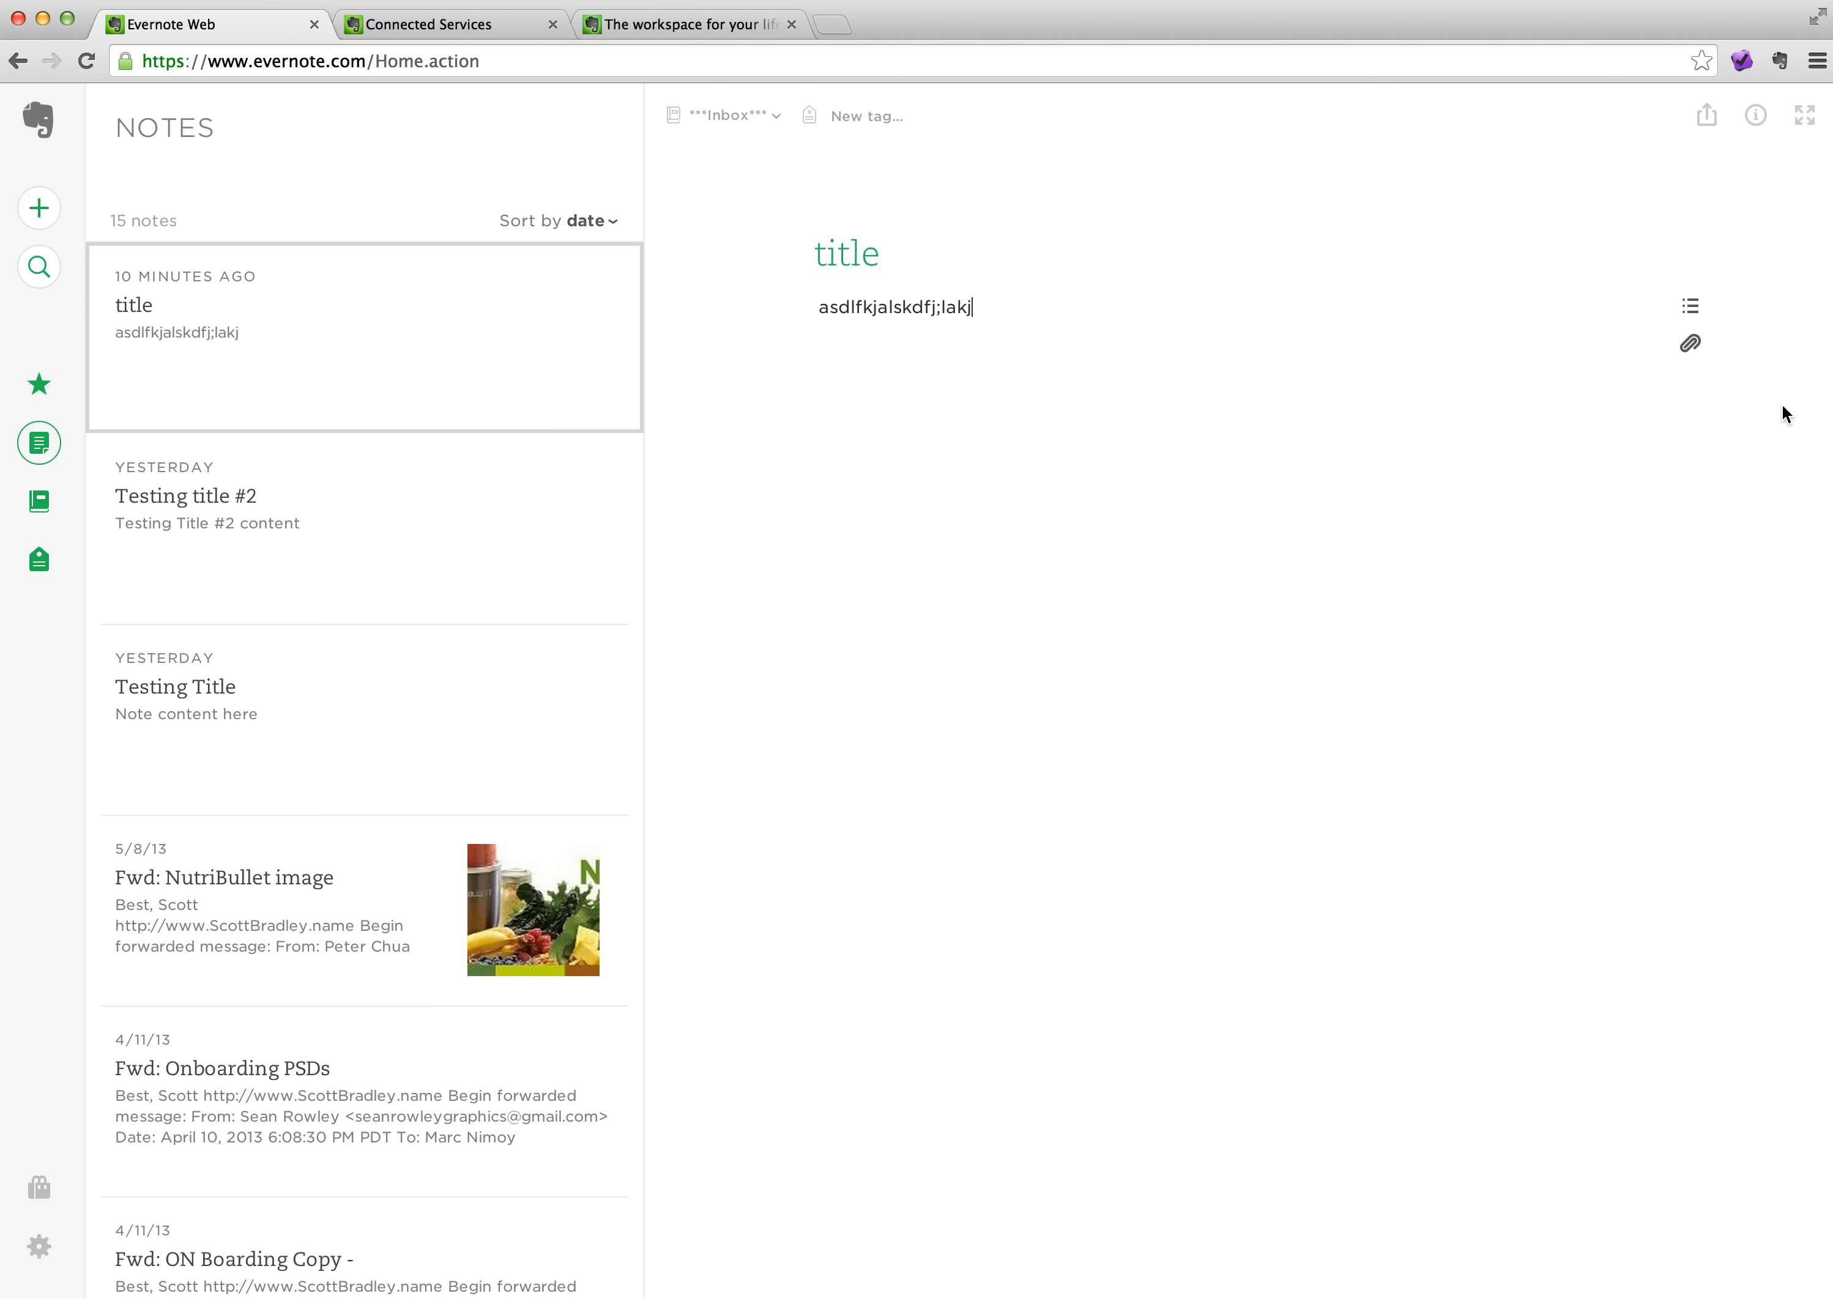
Insert a checkbox after the body text of the note "title" and delete it again
mouse_move(1705, 302)
left_click(1692, 391)
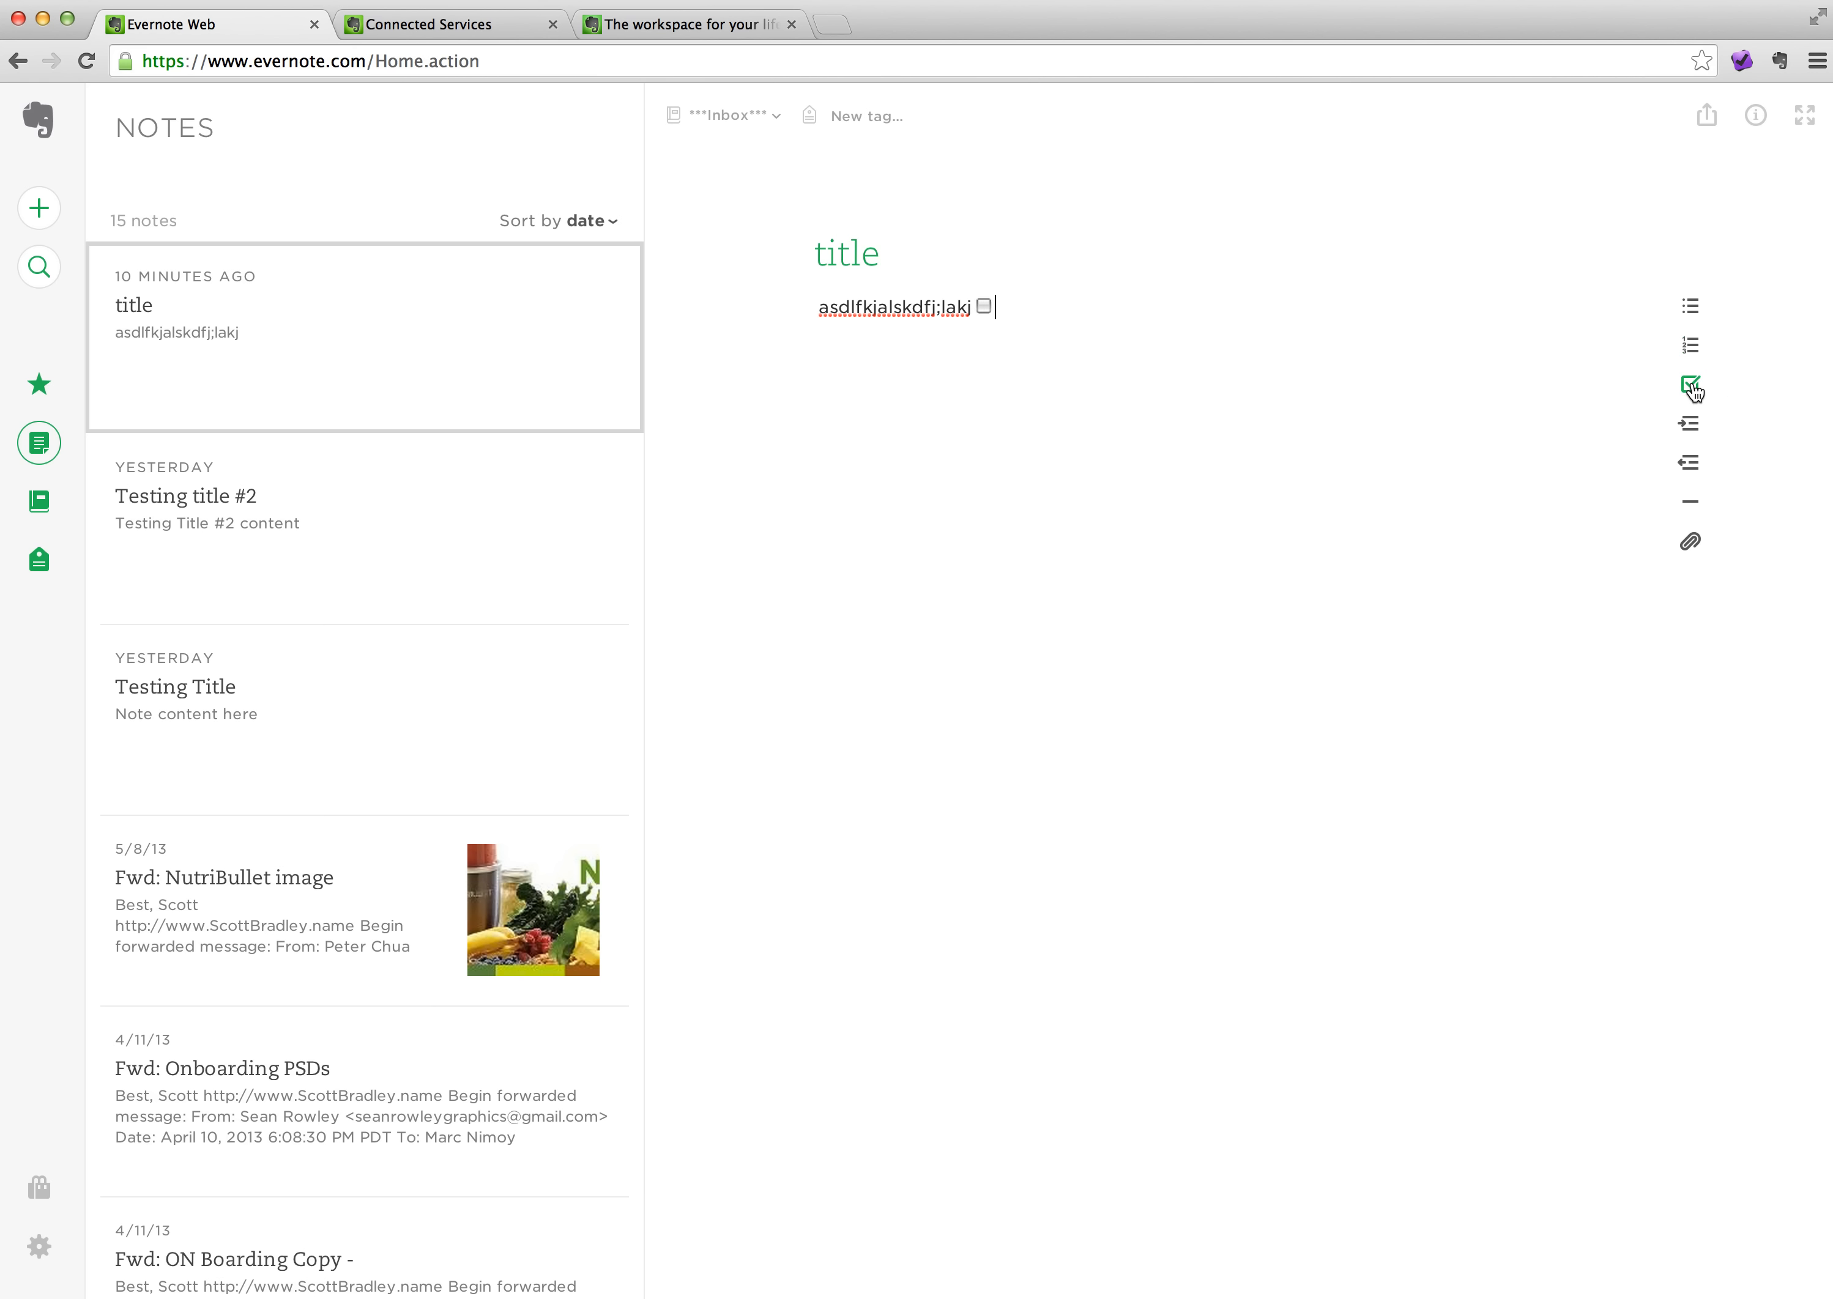
key("BackSpace")
Insert two horizontal lines below the body text of the note "title" and return the cursor to the end of that text
left_click(1694, 501)
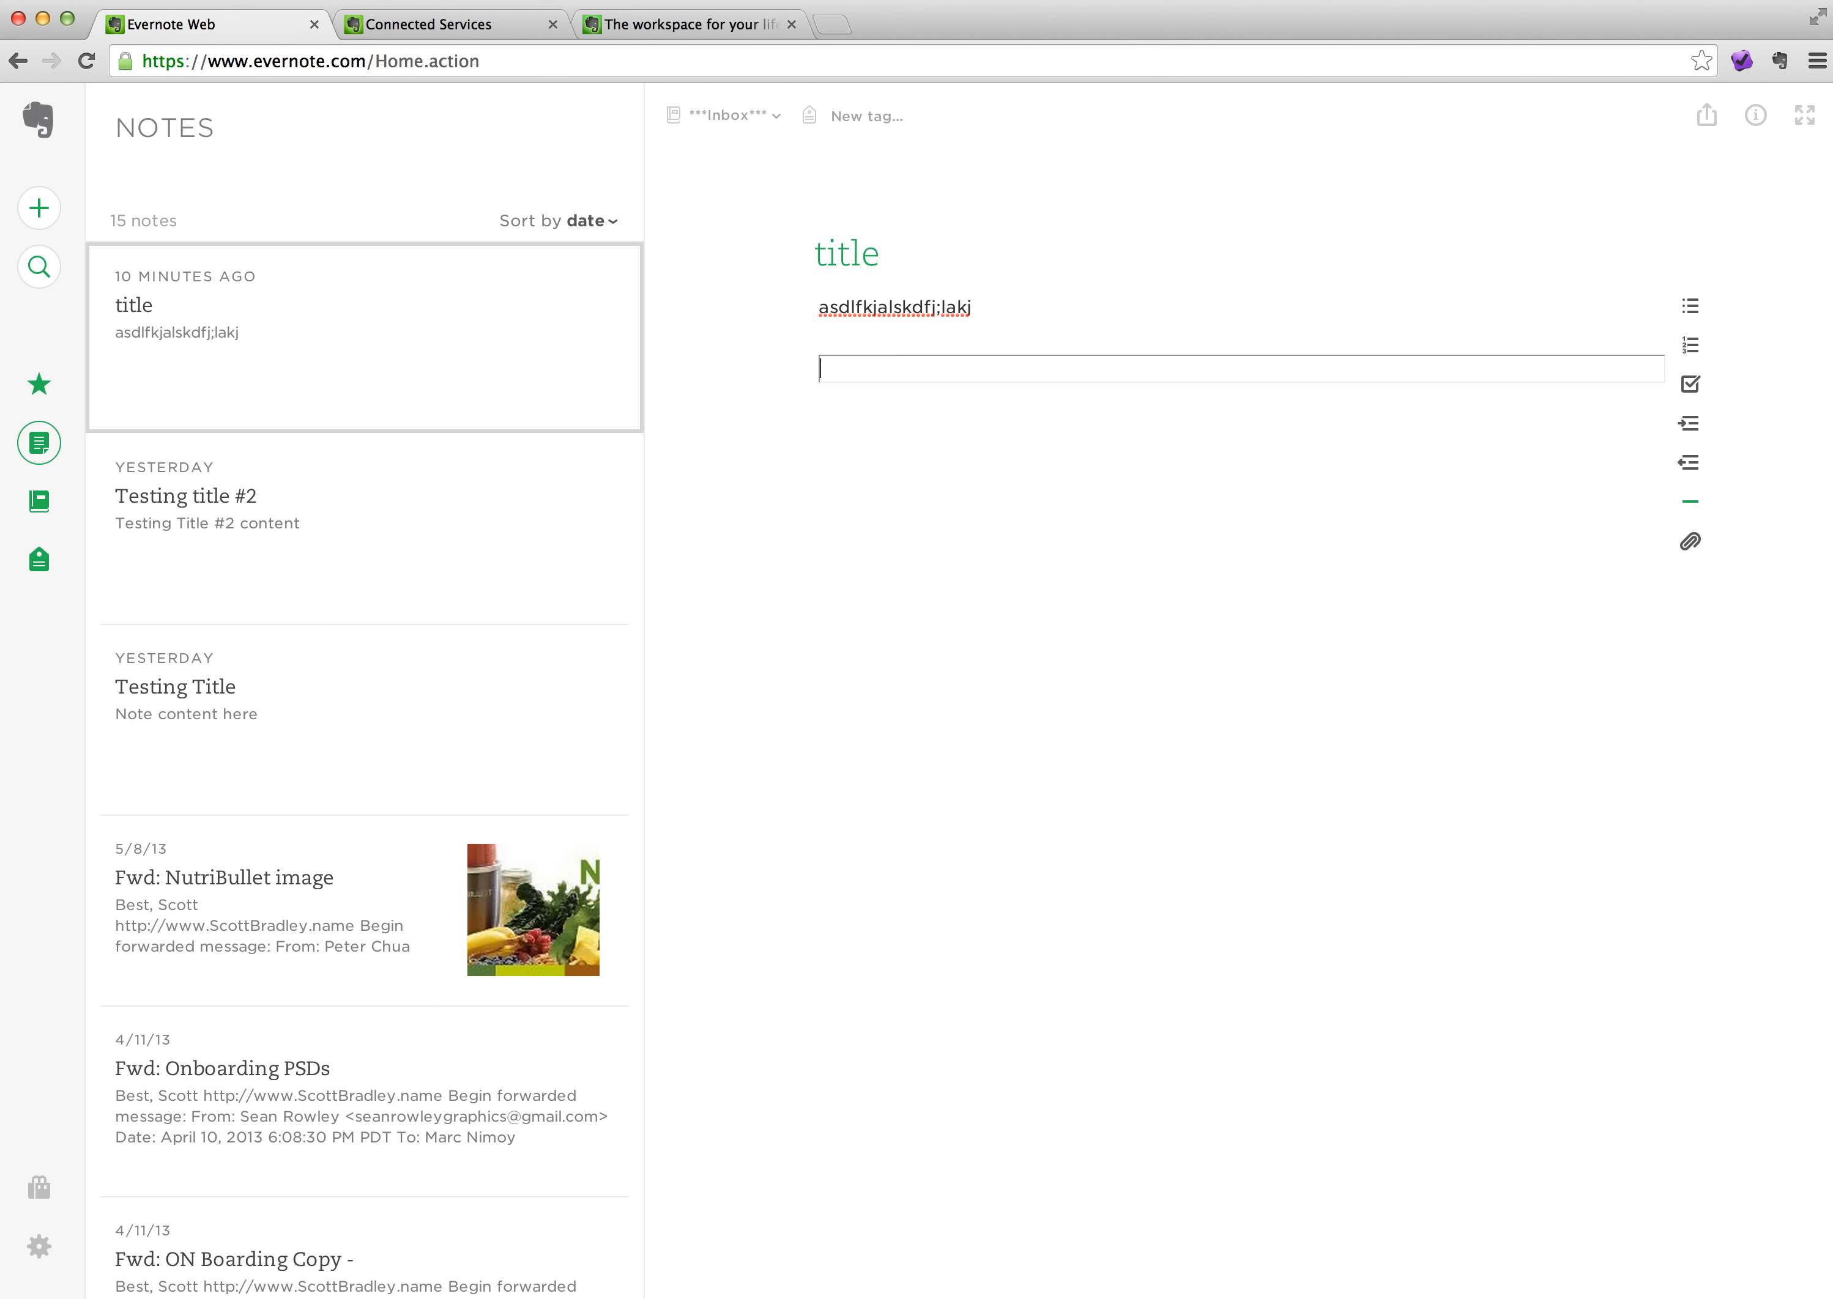
left_click(1694, 509)
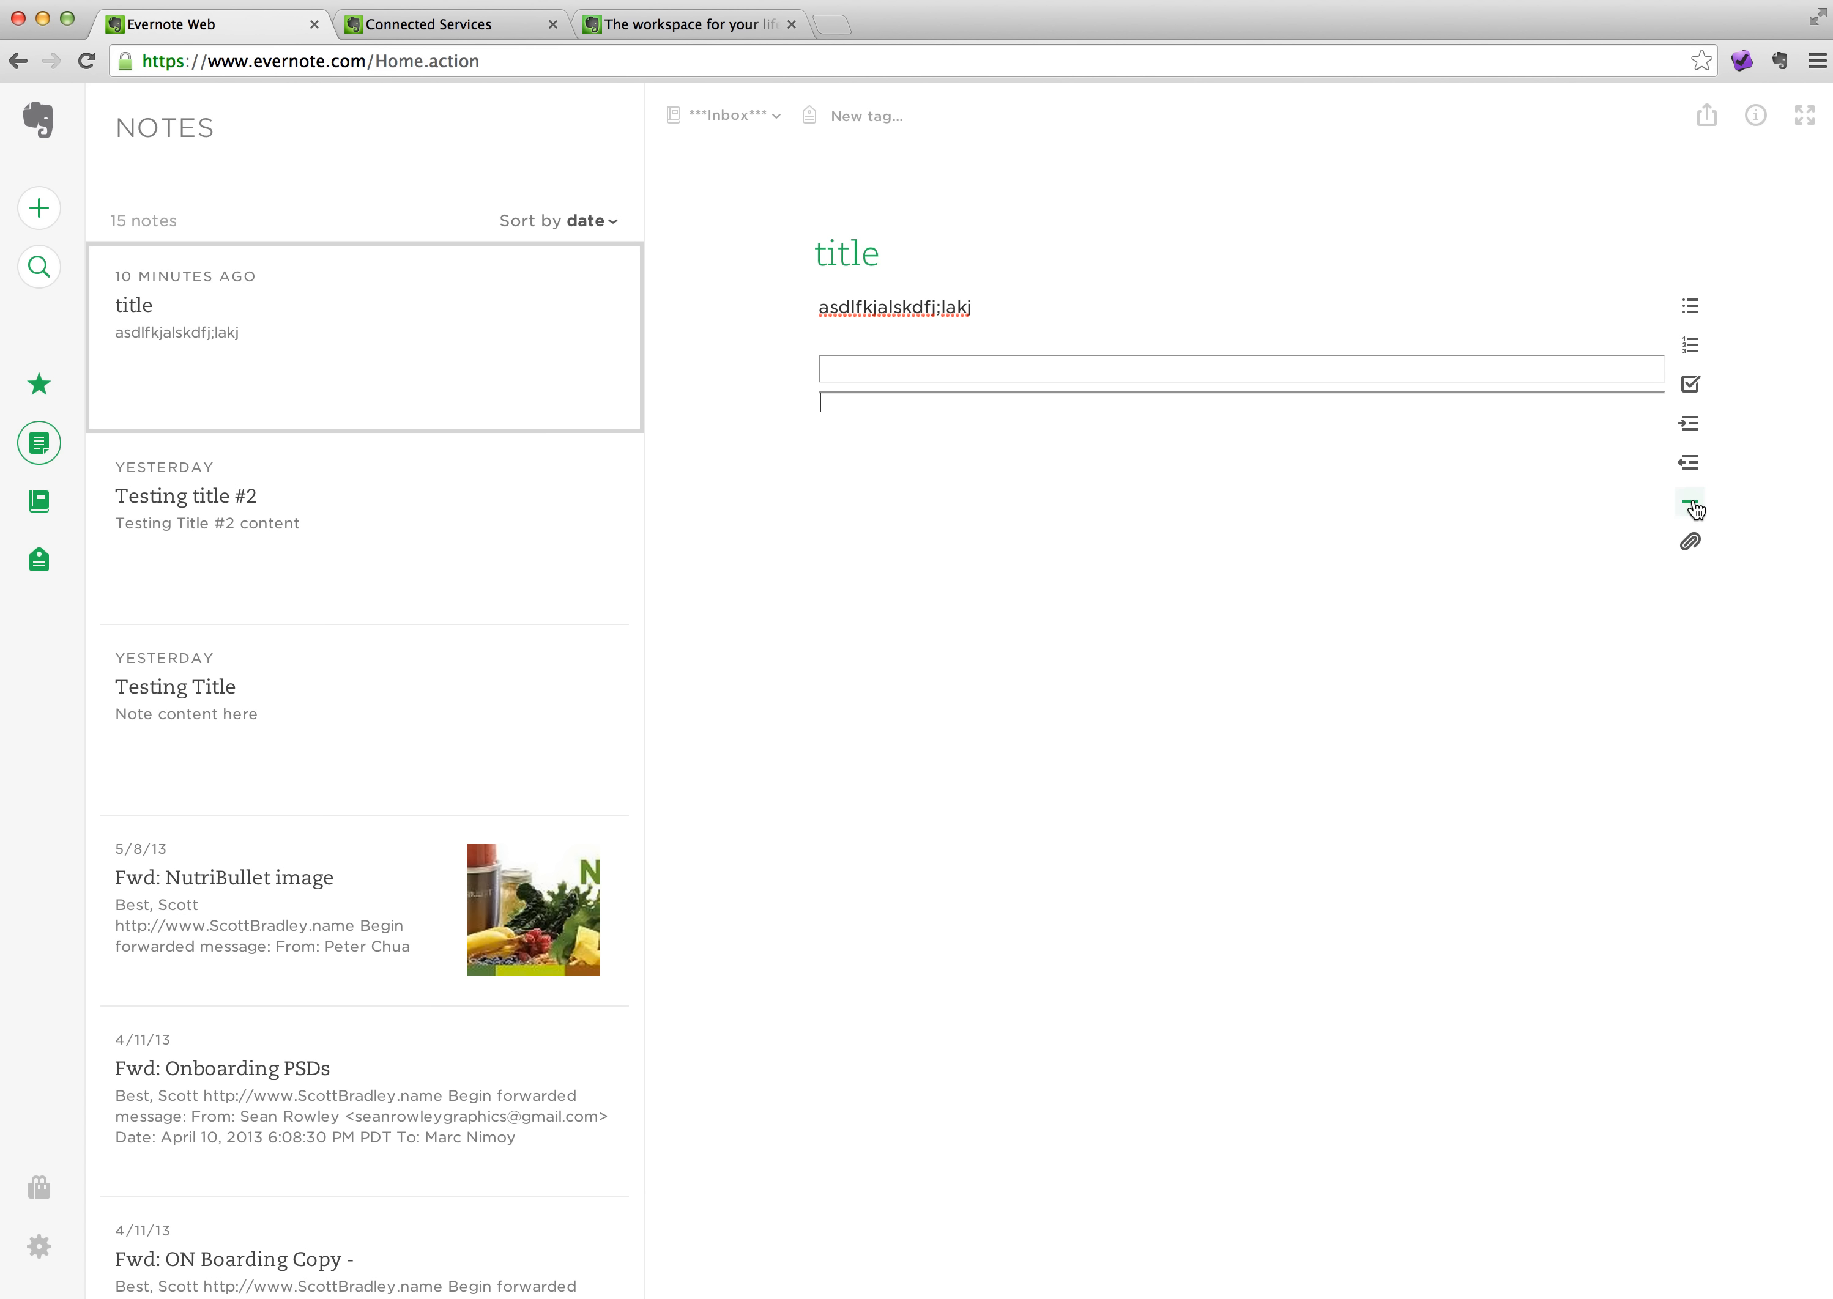
left_click(1177, 377)
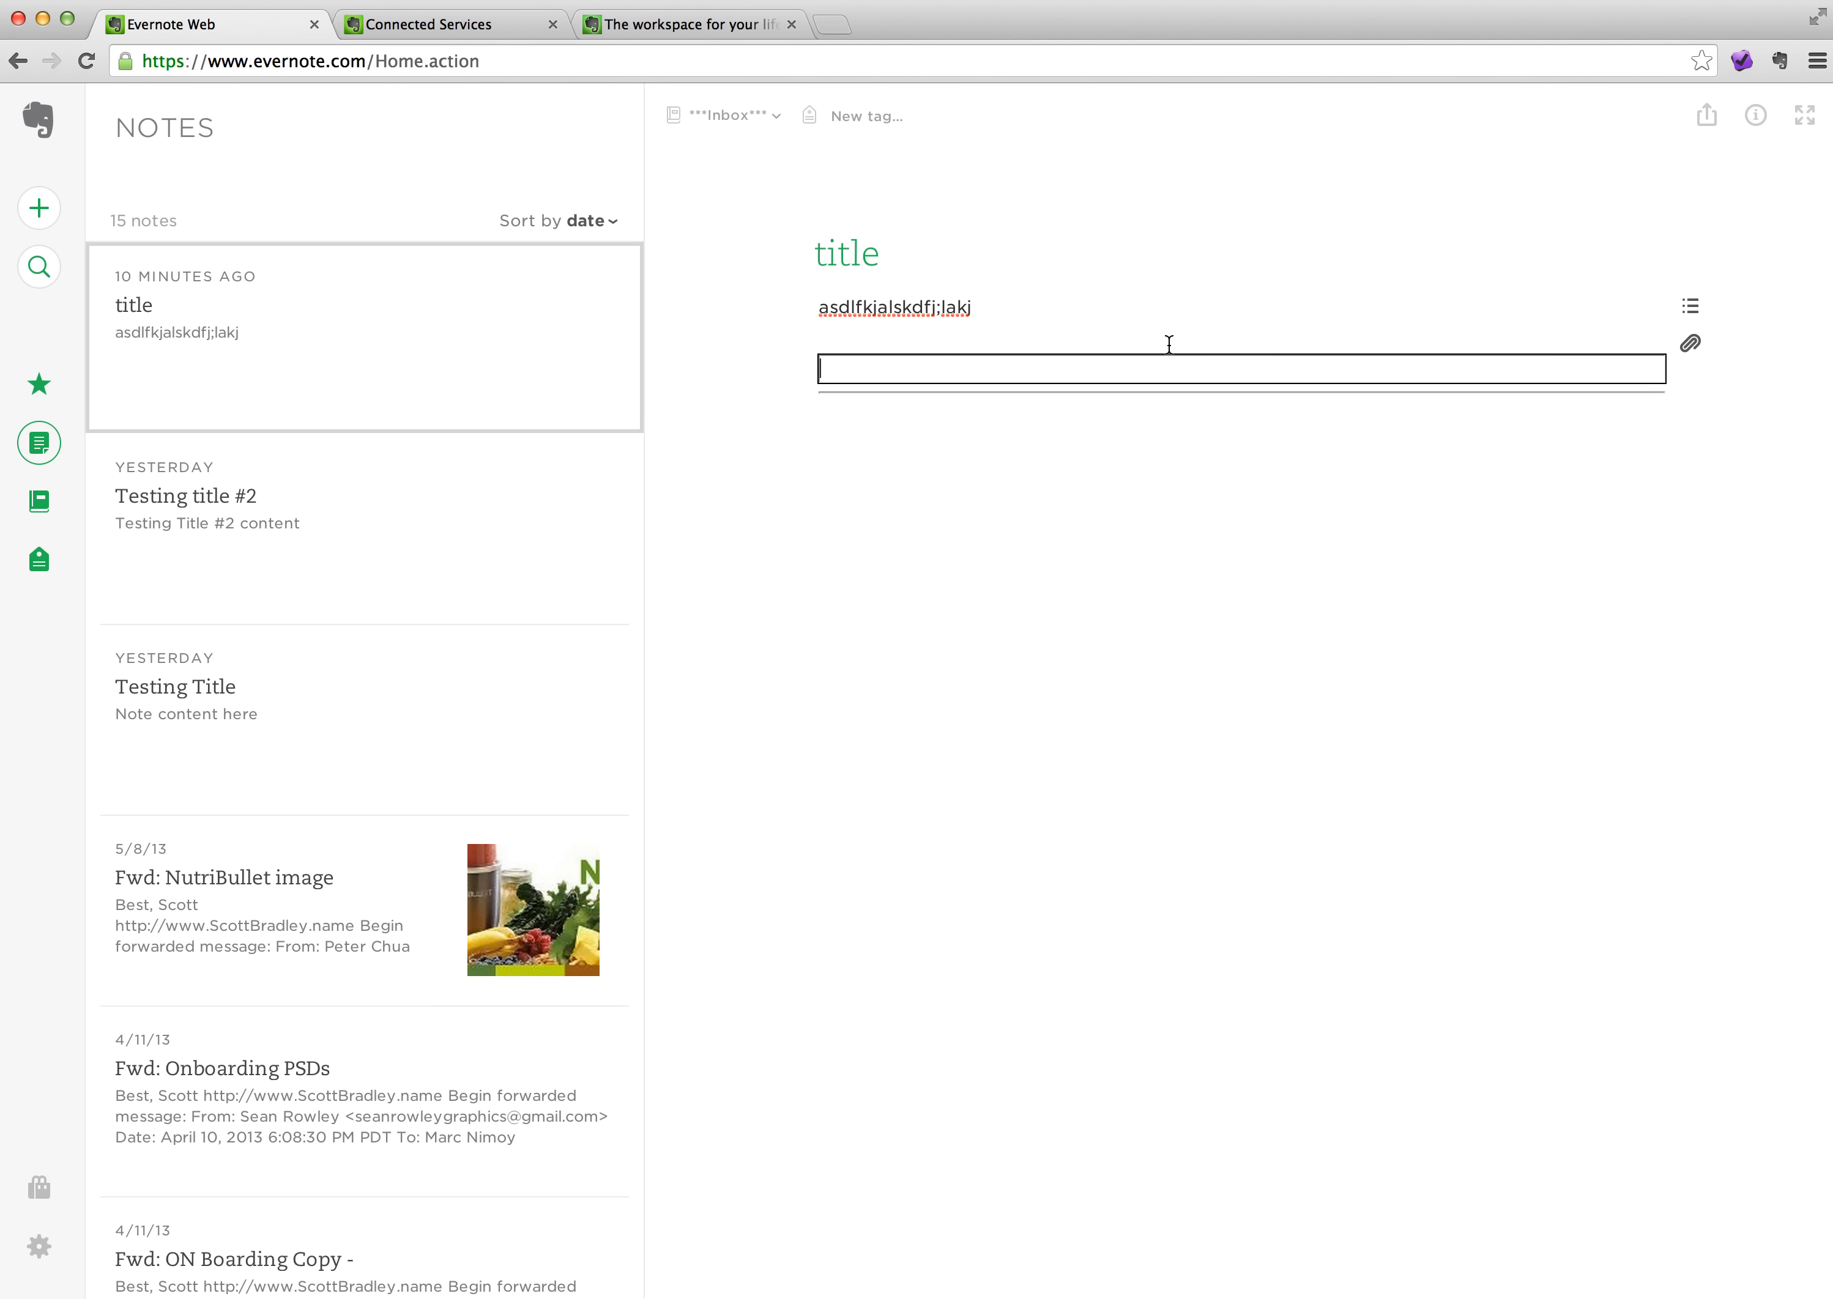
left_click(1010, 373)
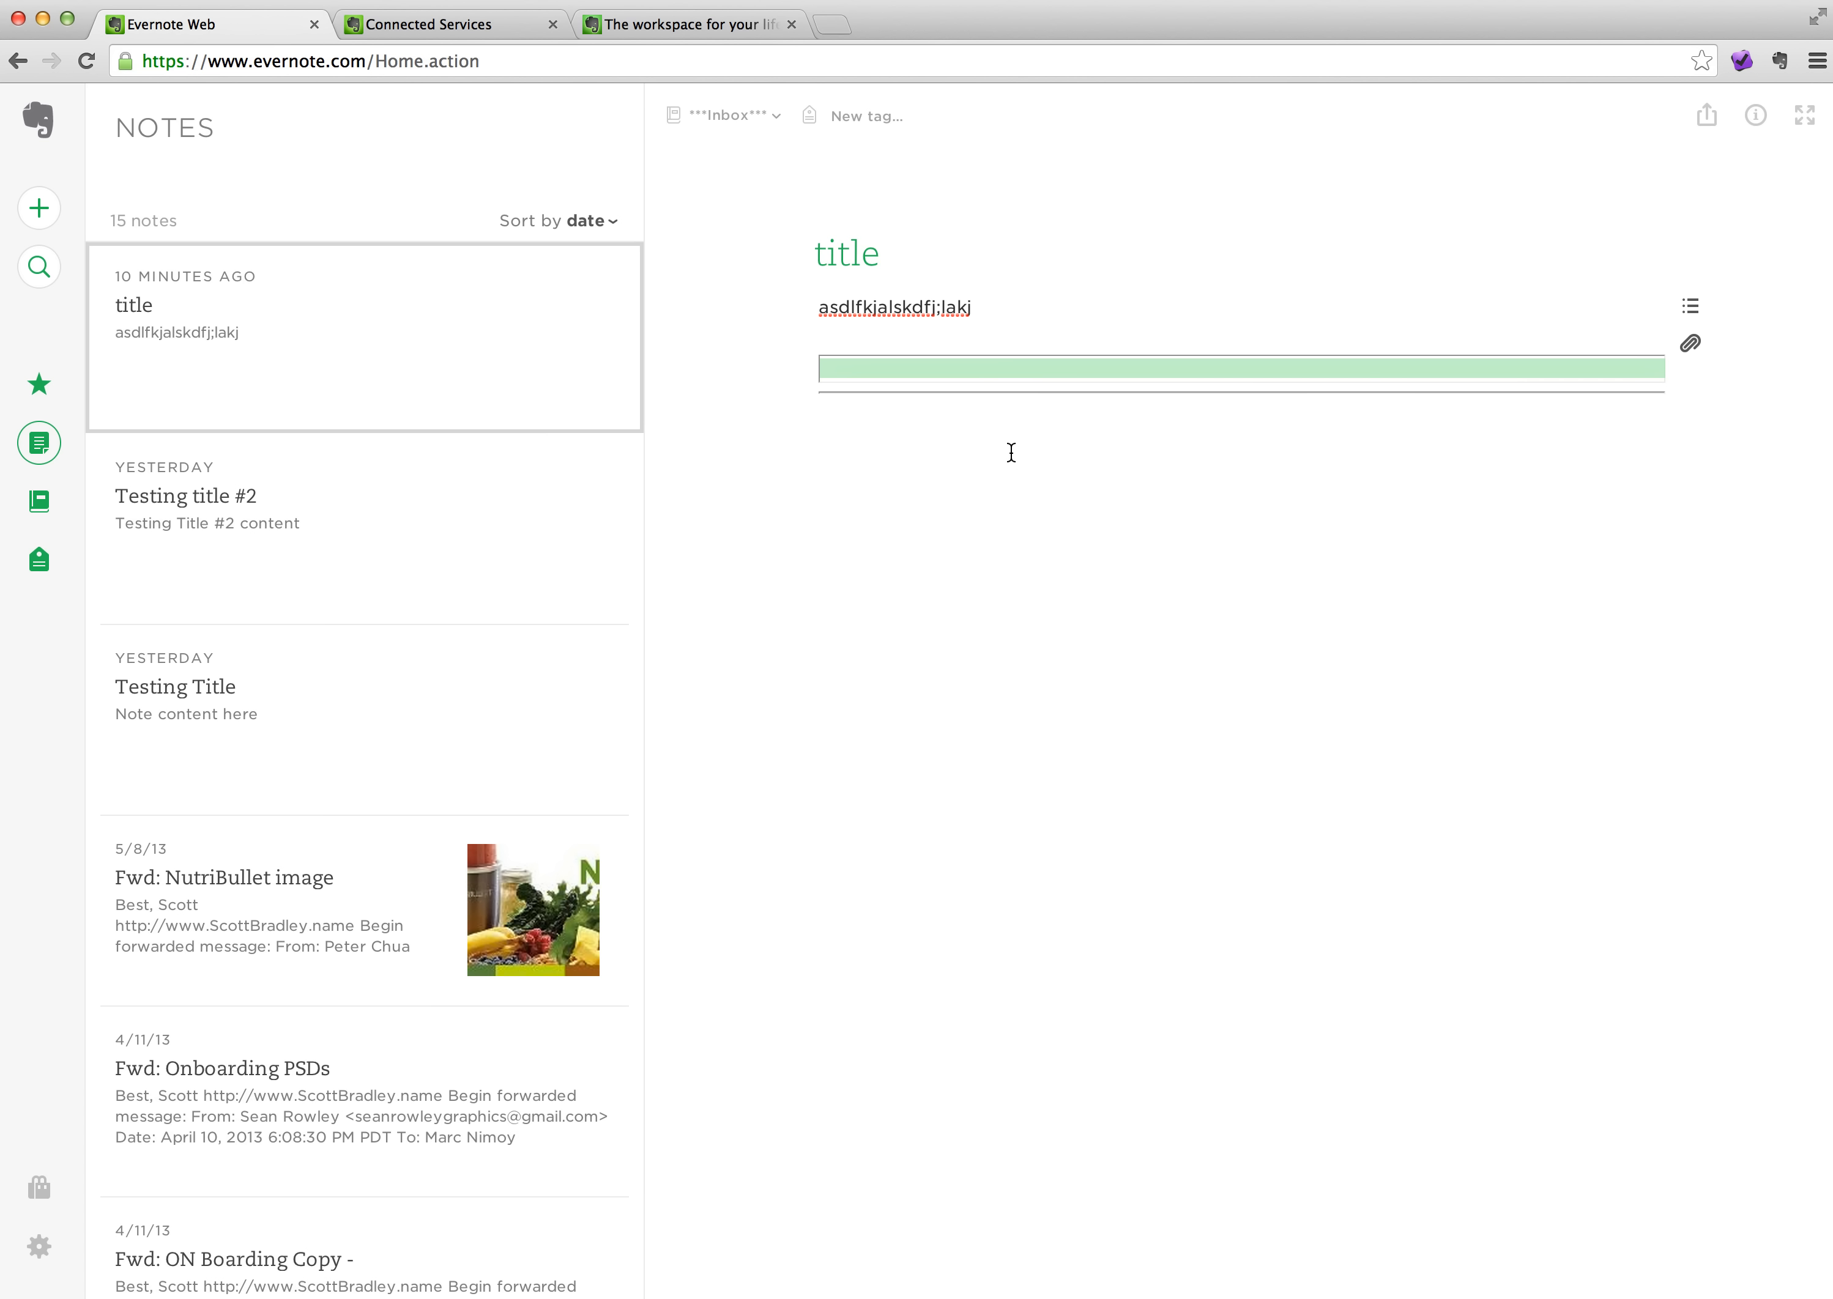
left_click(1065, 376)
left_click(1089, 312)
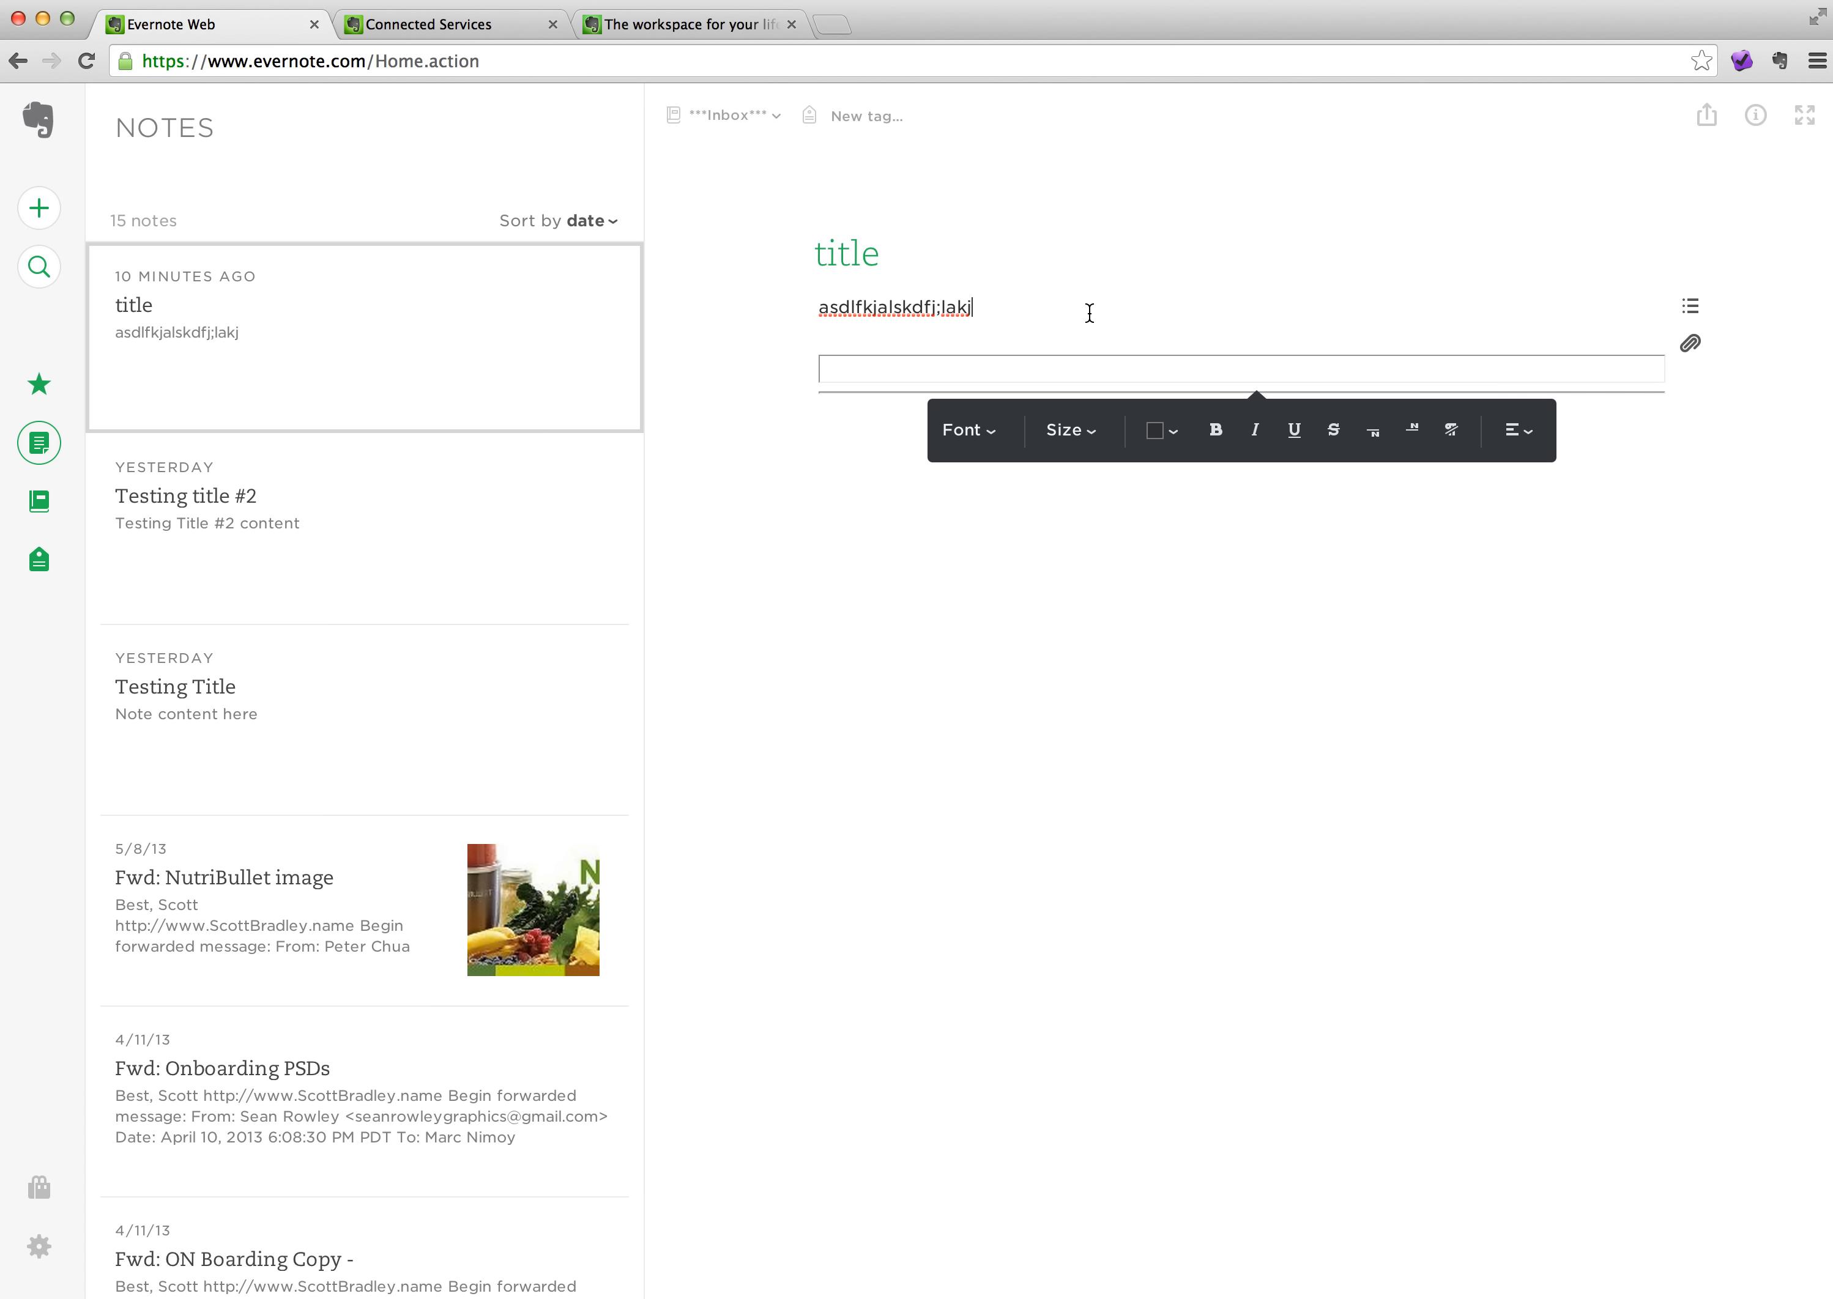
View the file attachment options of the note "title" and leave them without attaching a file
left_click(1690, 343)
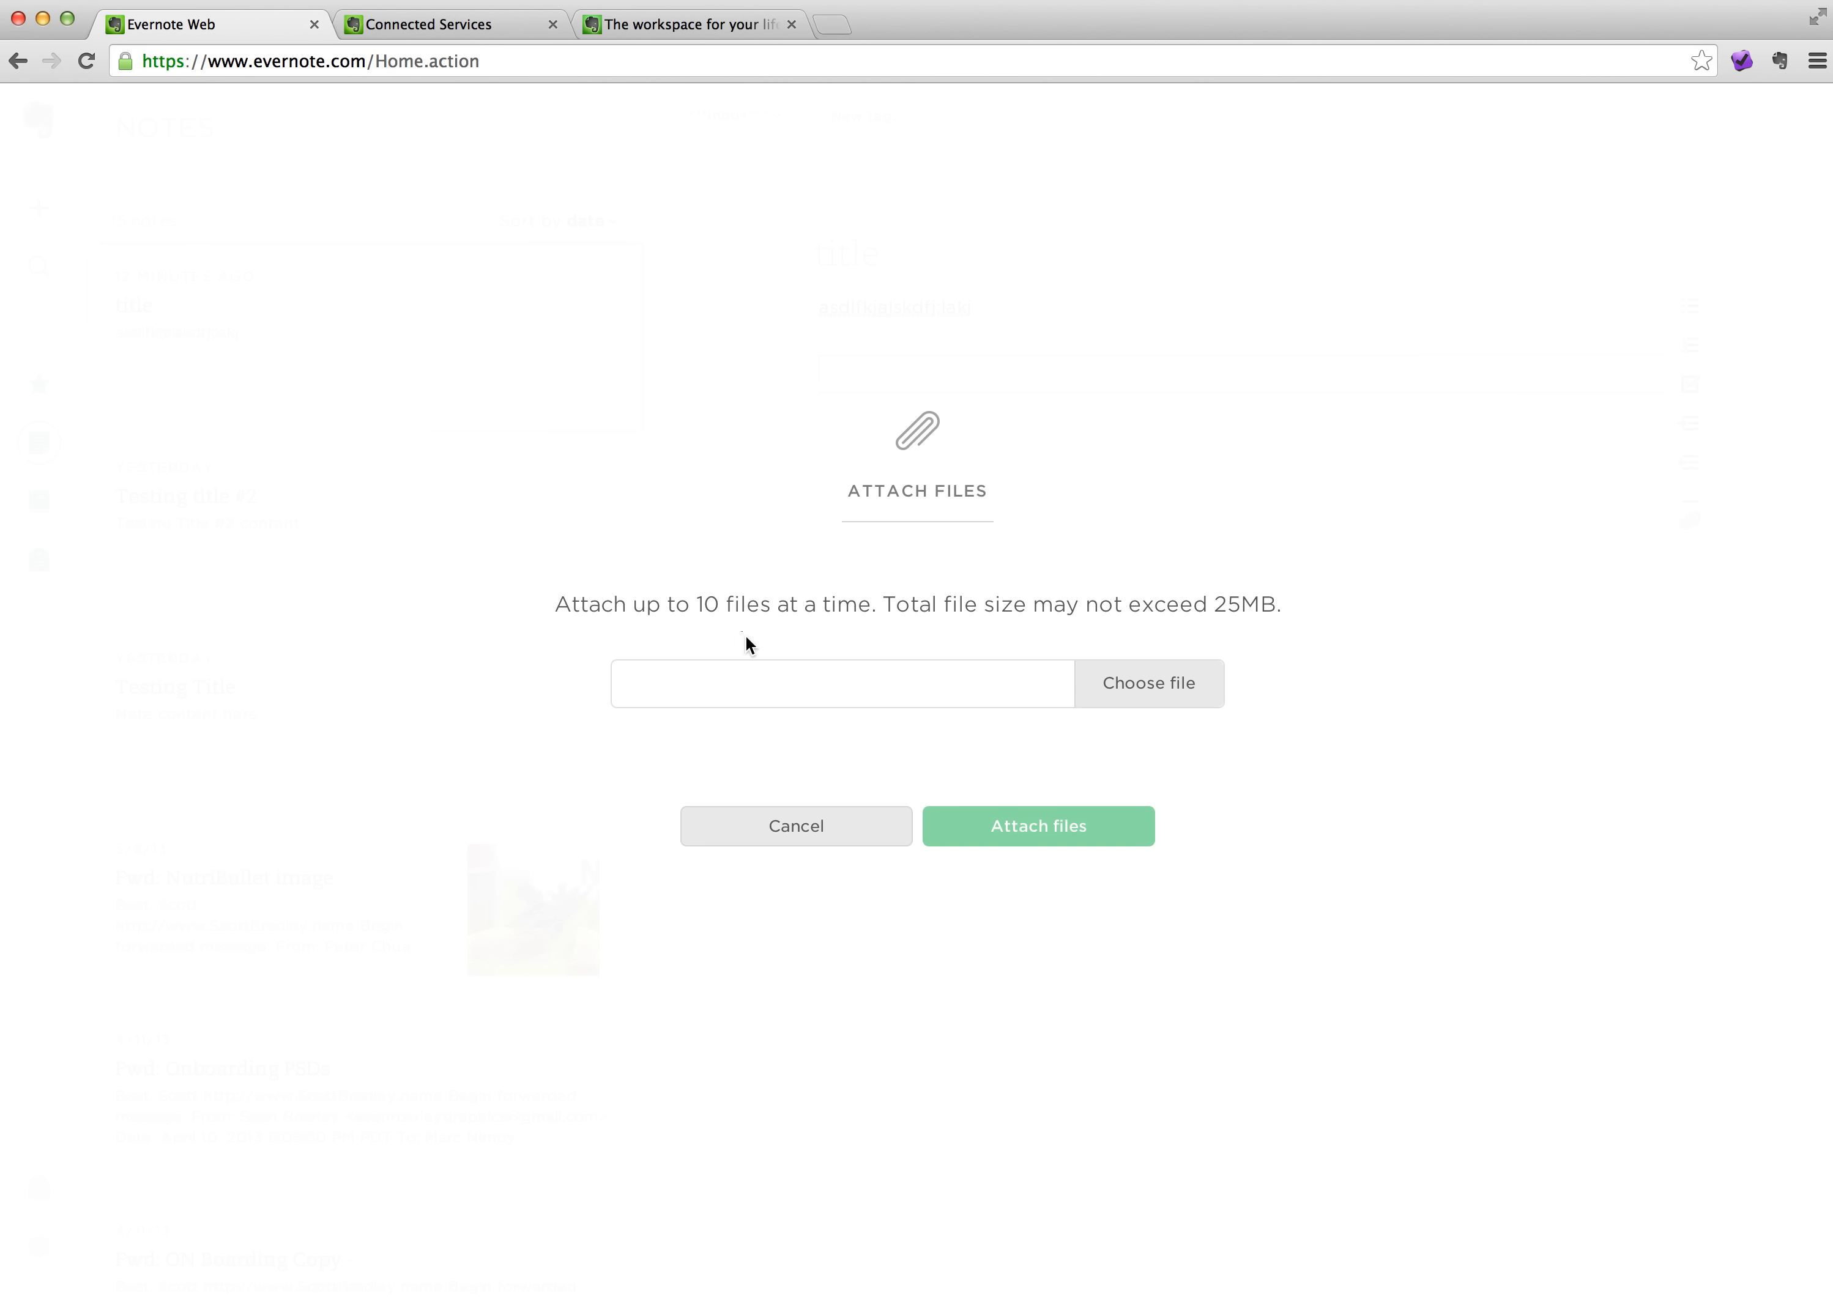
left_click(815, 839)
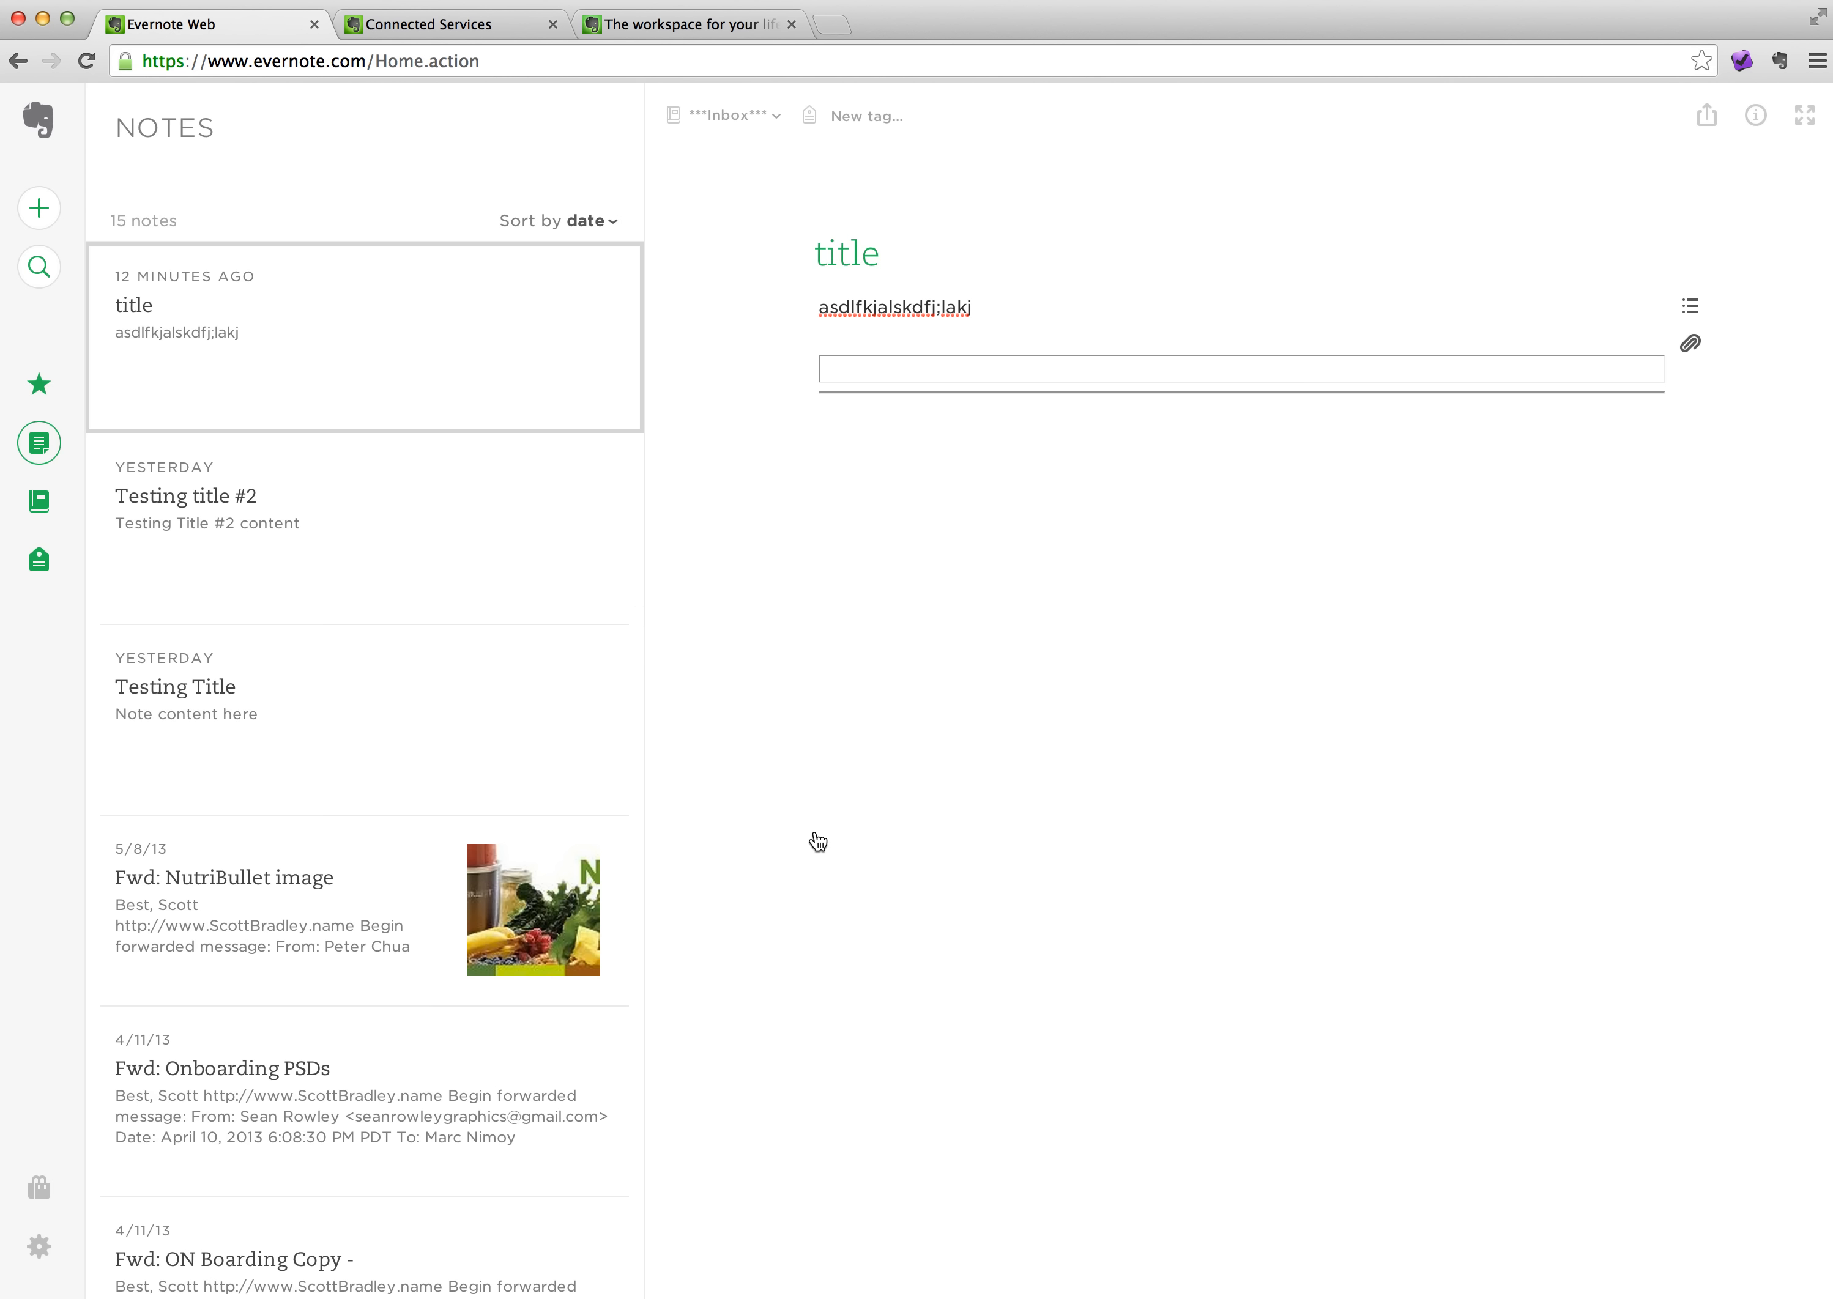